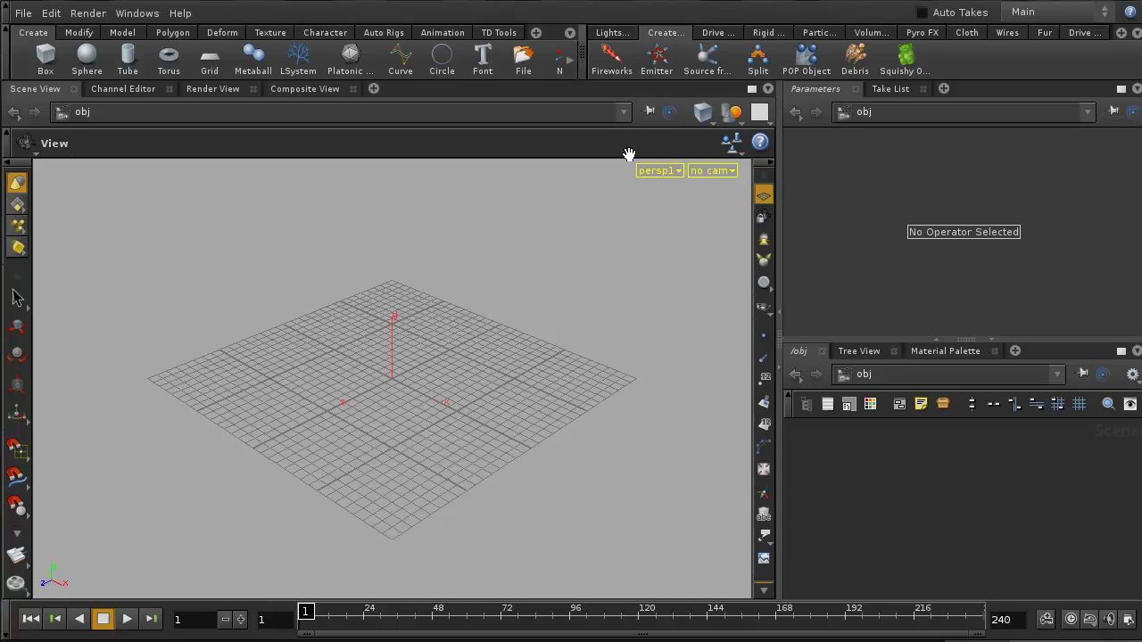
Place a particle emitter near the centre of the grid and play its simulation.
left_click(660, 73)
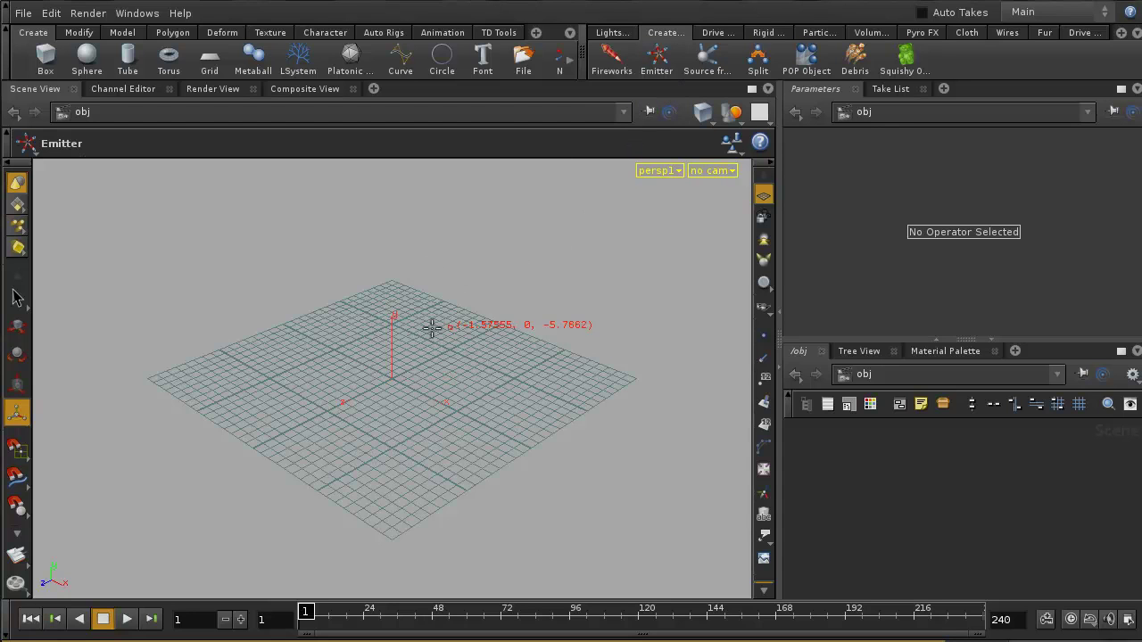
right_click(398, 368)
left_click(419, 394)
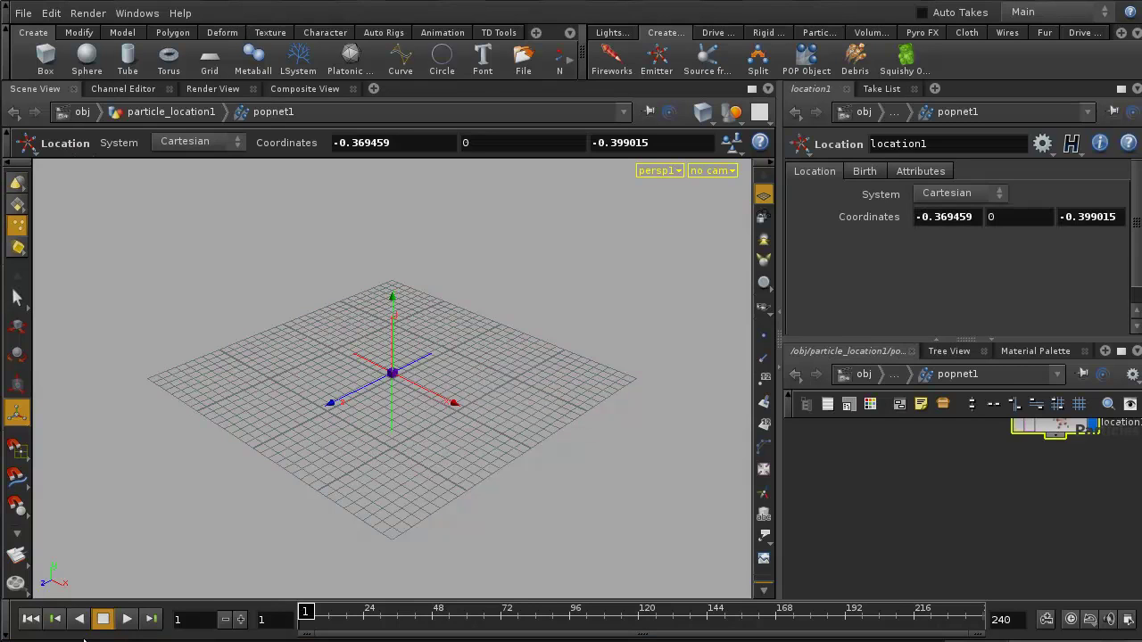
left_click(126, 618)
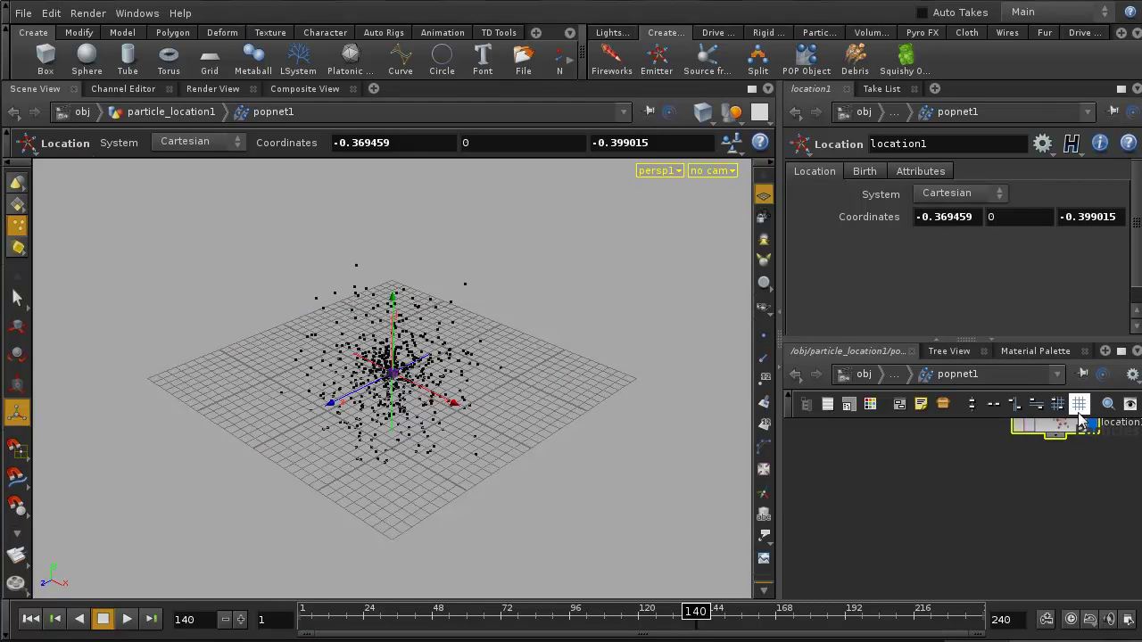
Set the X and Y velocity attributes of the location1 emitter to 0.2.
left_click_drag(1053, 436, 951, 473)
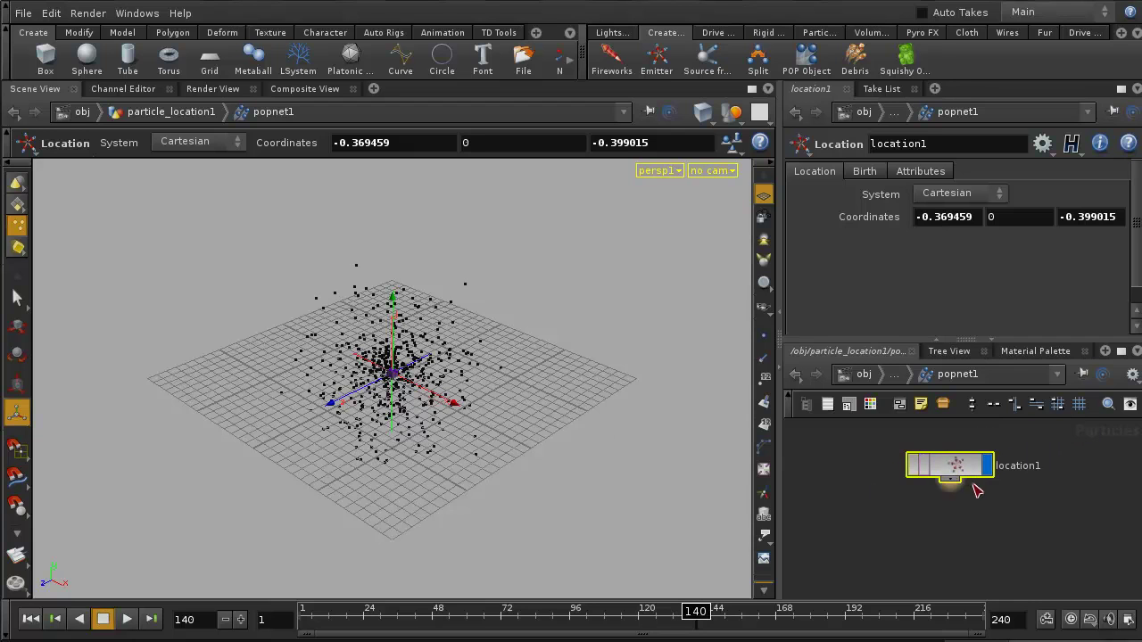
left_click(864, 172)
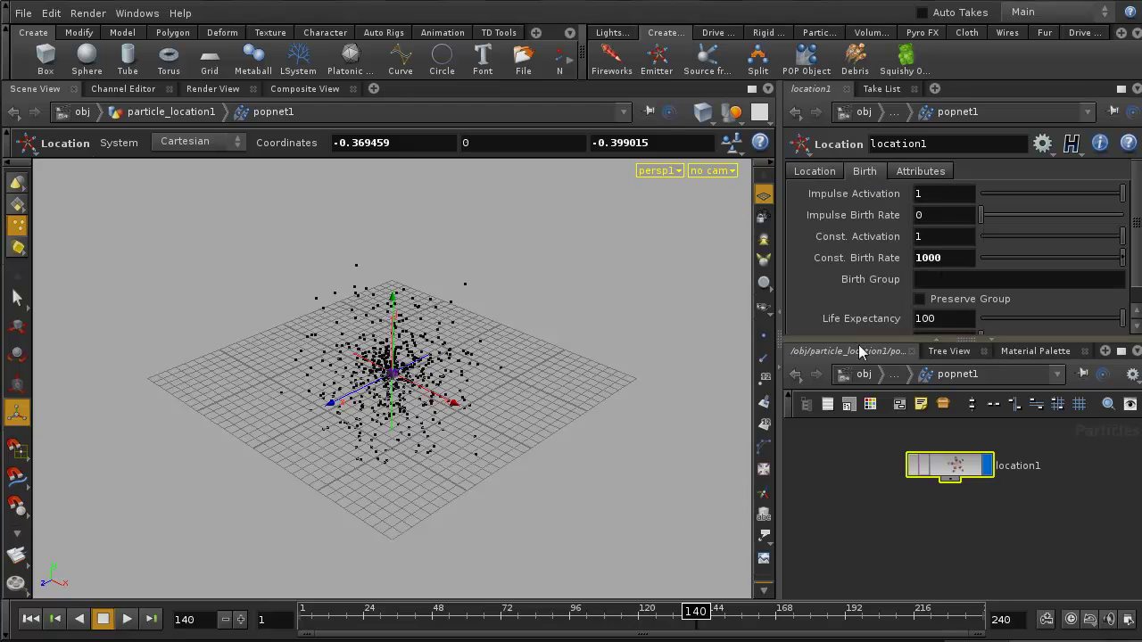
left_click(936, 171)
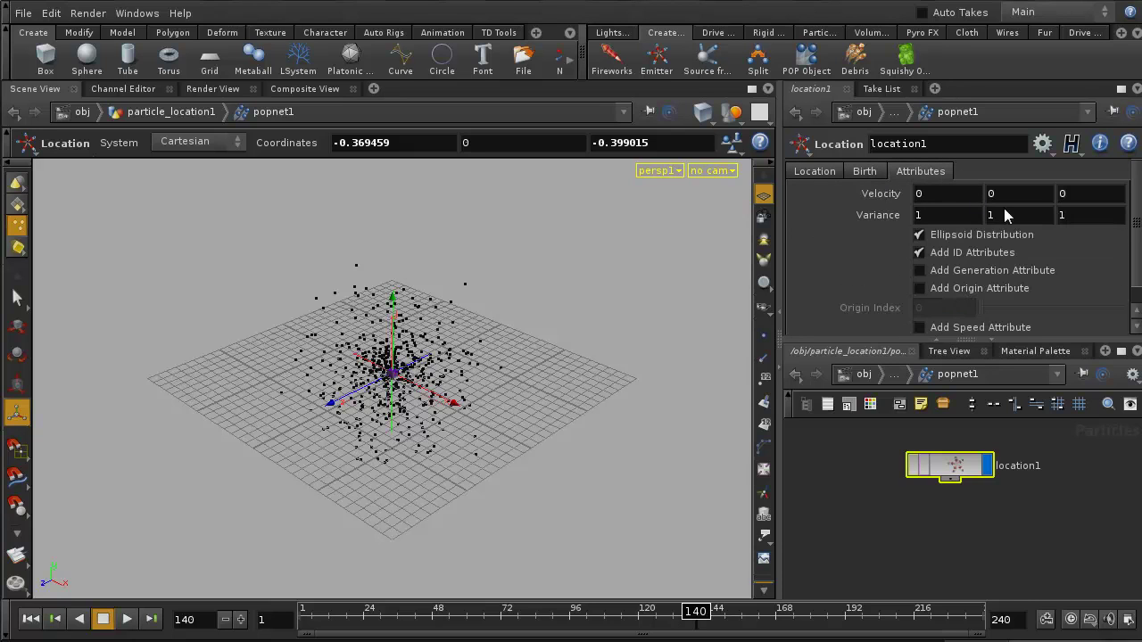
double_click(940, 192)
type("..2.0")
key("BackSpace")
key("Tab")
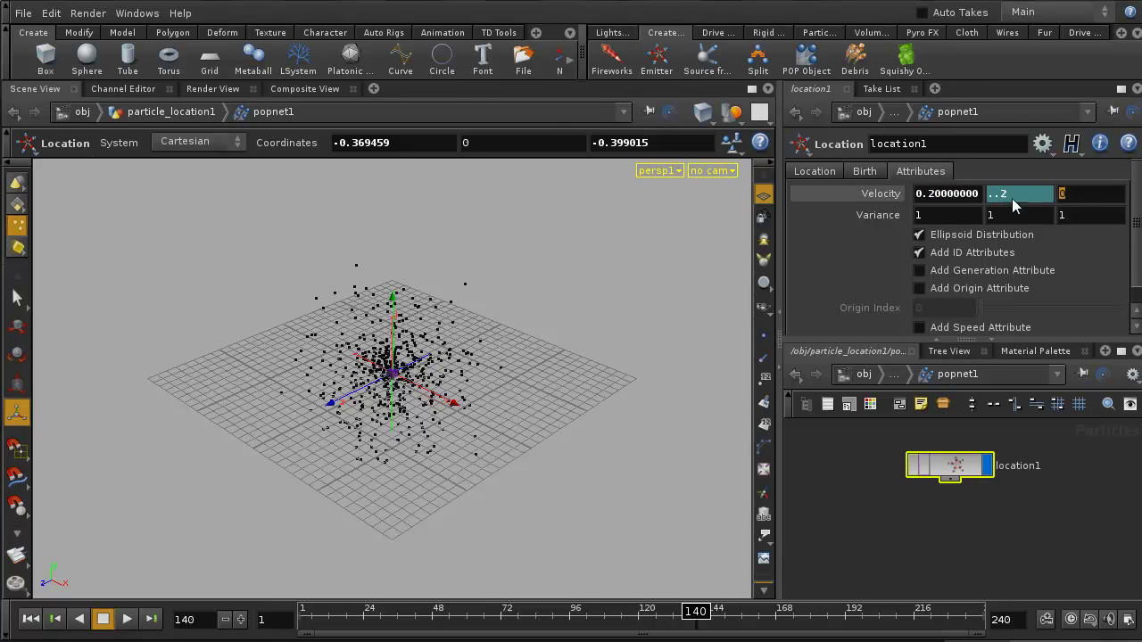
left_click(1049, 196)
key("BackSpace")
key("BackSpace")
type("2")
key("Tab")
Delete the channels on the emitter's Velocity parameter, leaving plain numeric values.
right_click(1015, 206)
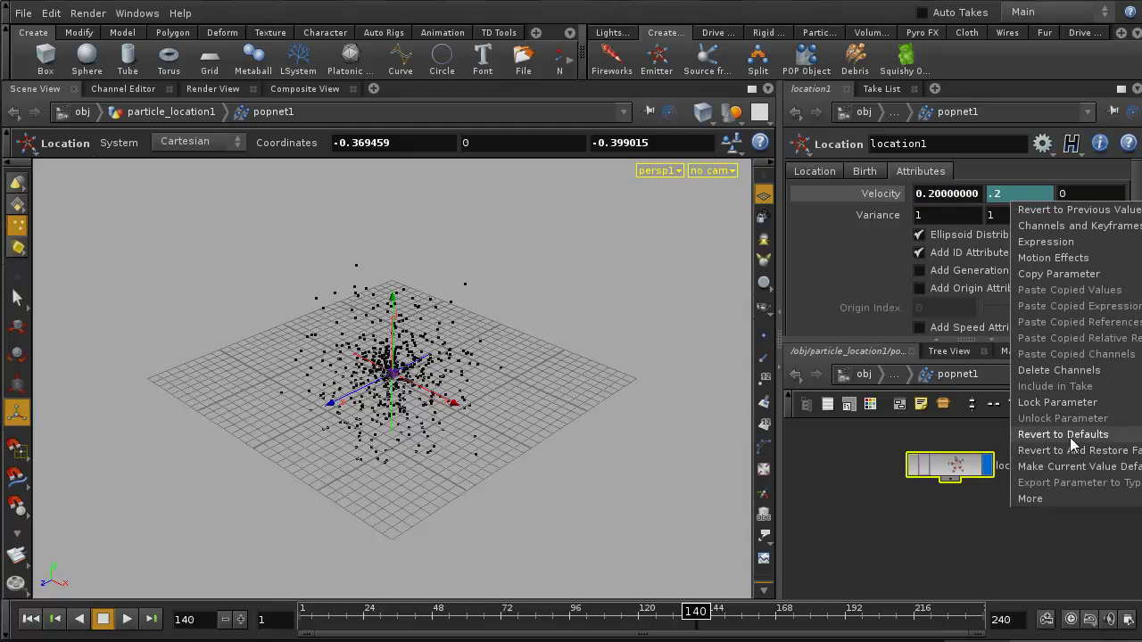
left_click(1070, 437)
right_click(1028, 195)
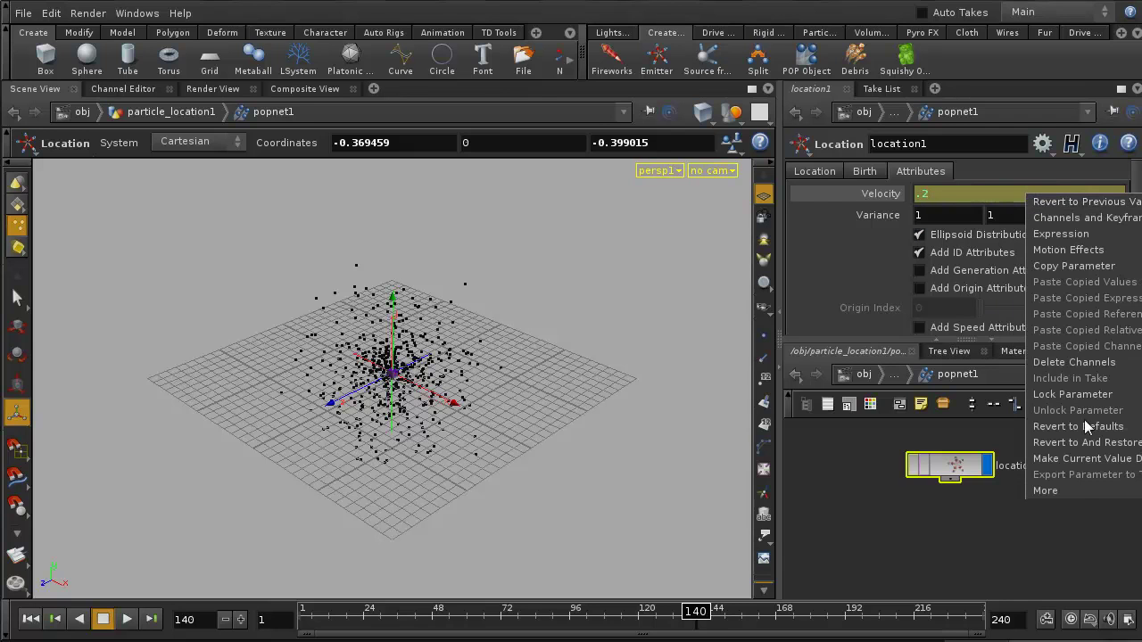
left_click(1090, 362)
key("Tab")
type("0")
key("Return")
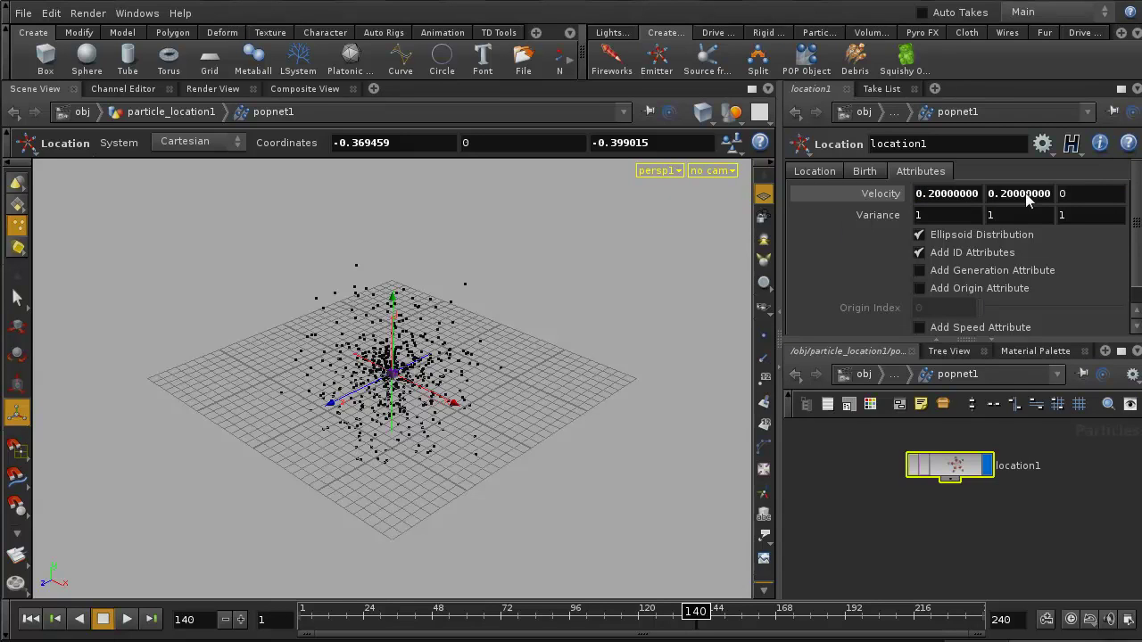
Set the emitter's velocity to 0.2 on all three axes and replay the simulation from the start.
left_click(955, 191)
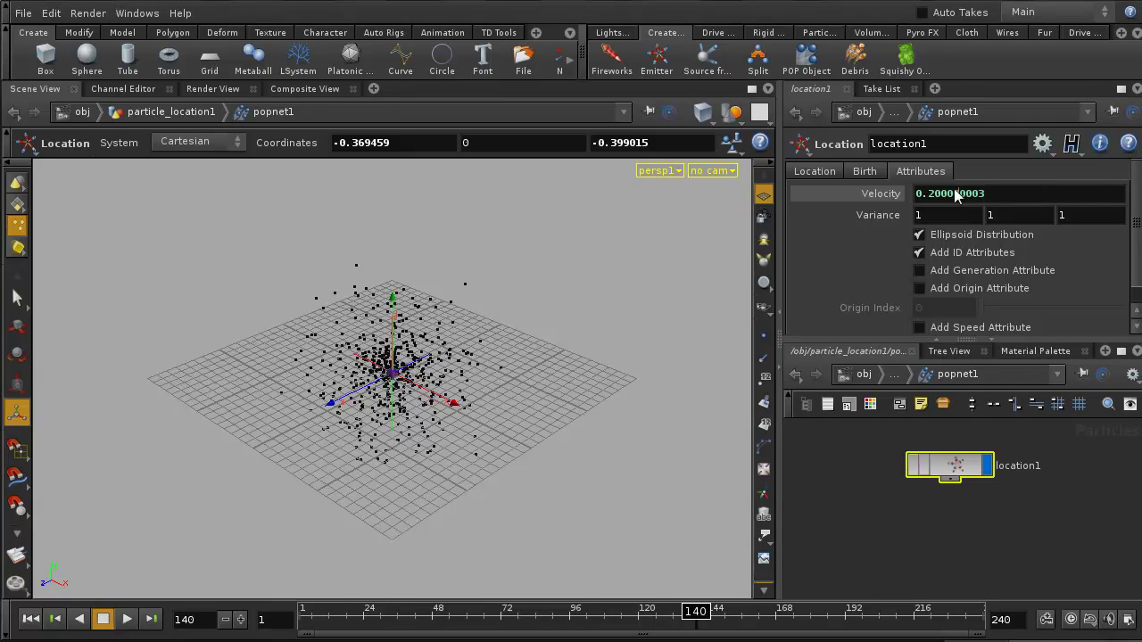
left_click(875, 195)
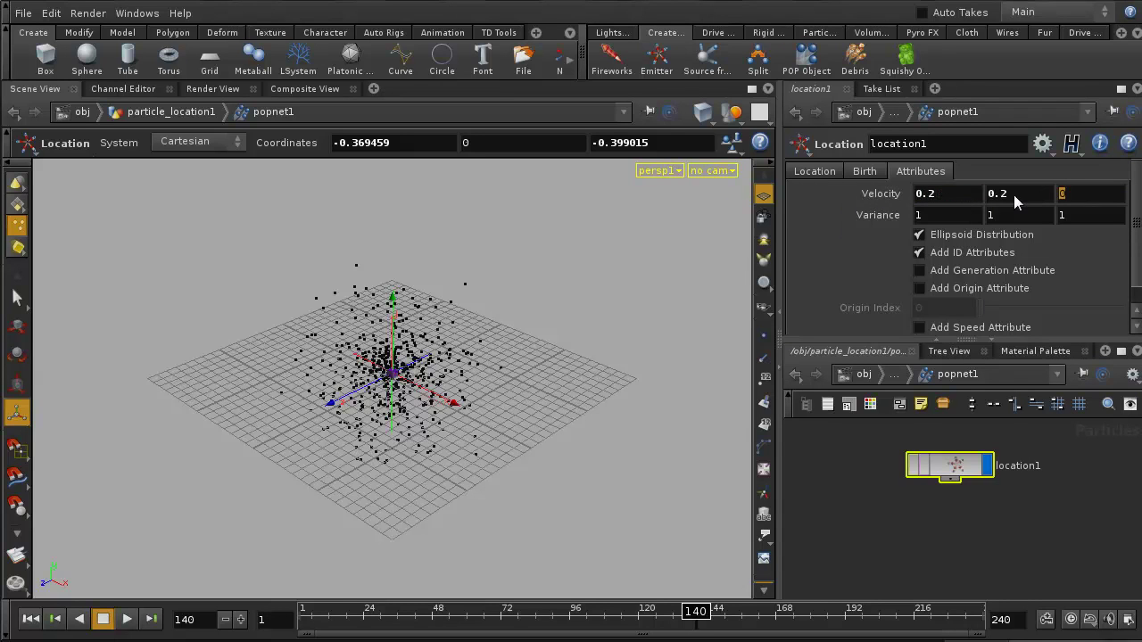
type("0.2")
key("Return")
left_click(30, 618)
left_click(127, 618)
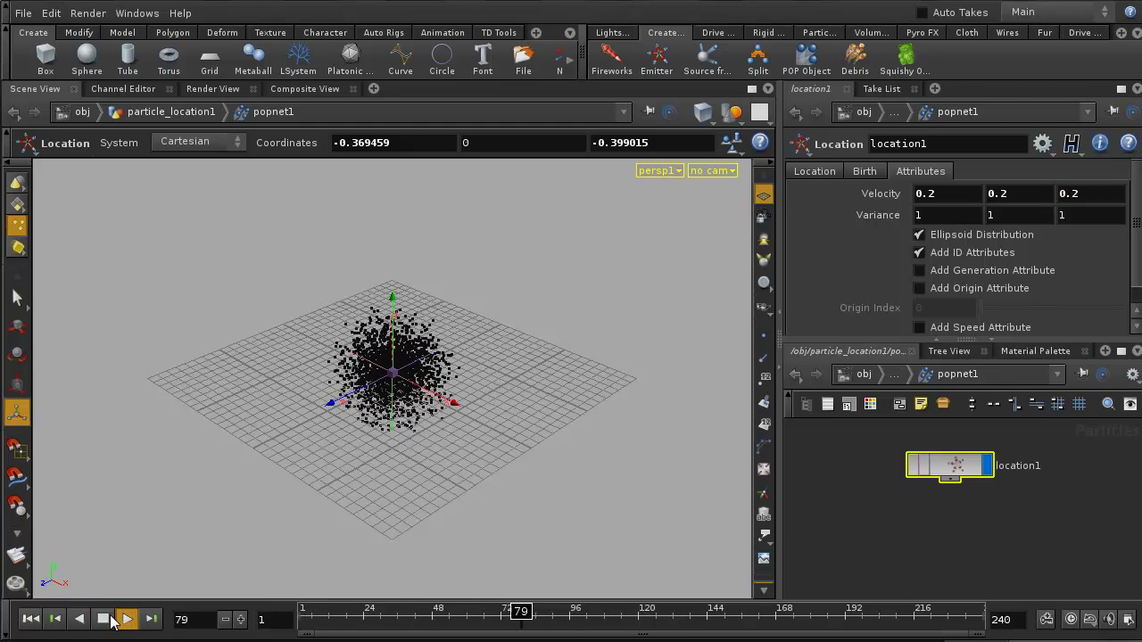
Set the emitter's X and Z velocity to 0 and replay the simulation.
left_click_drag(1098, 199, 924, 196)
type("0.399")
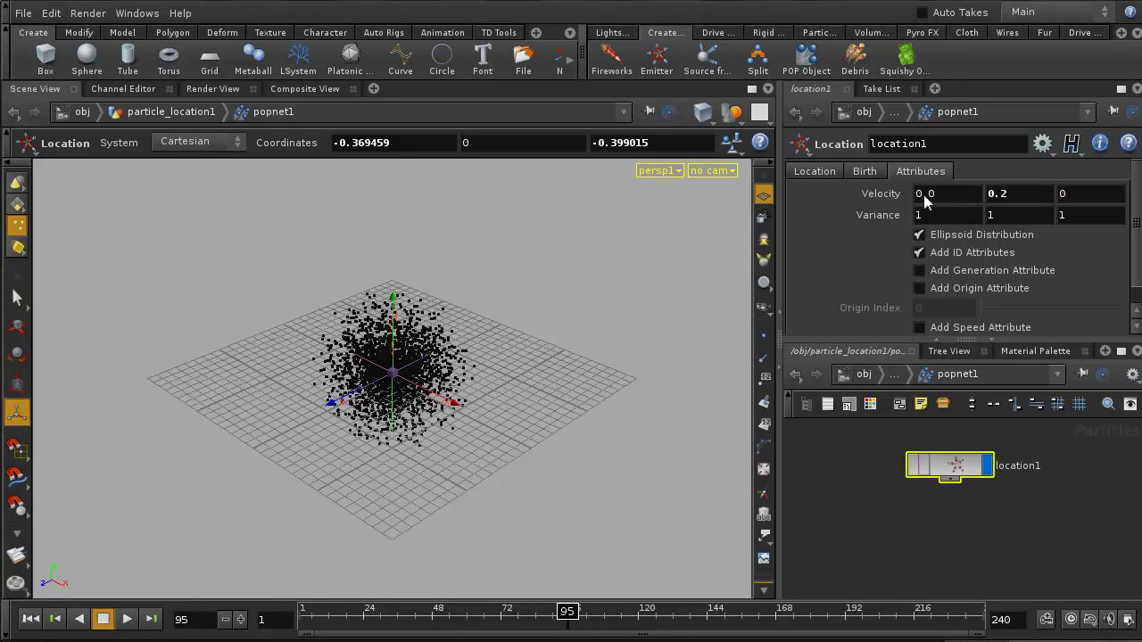
type("0")
key("Return")
left_click(31, 619)
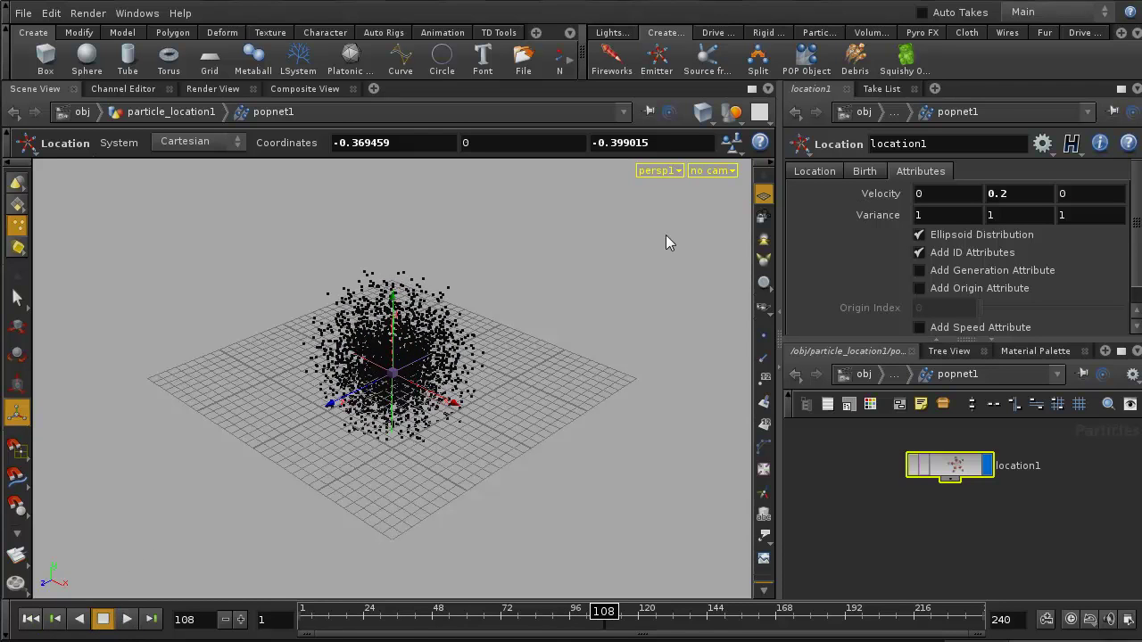
Set the emitter's X and Z velocity variance to 0 and replay the simulation.
left_click_drag(954, 214, 917, 215)
type("0")
left_click(30, 619)
left_click(127, 619)
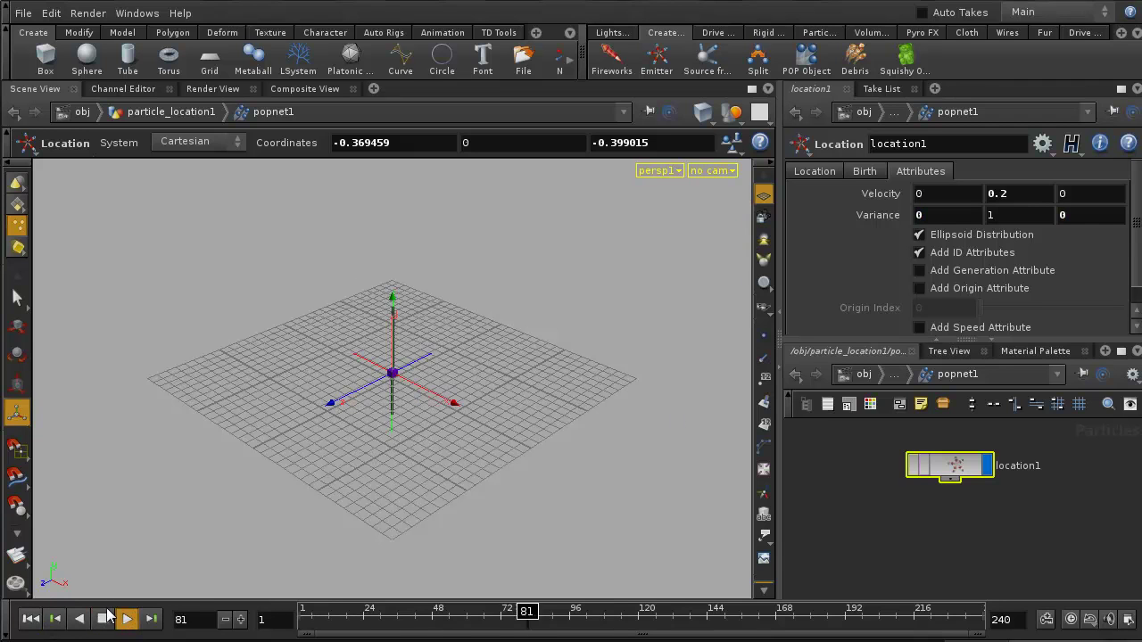
left_click(107, 619)
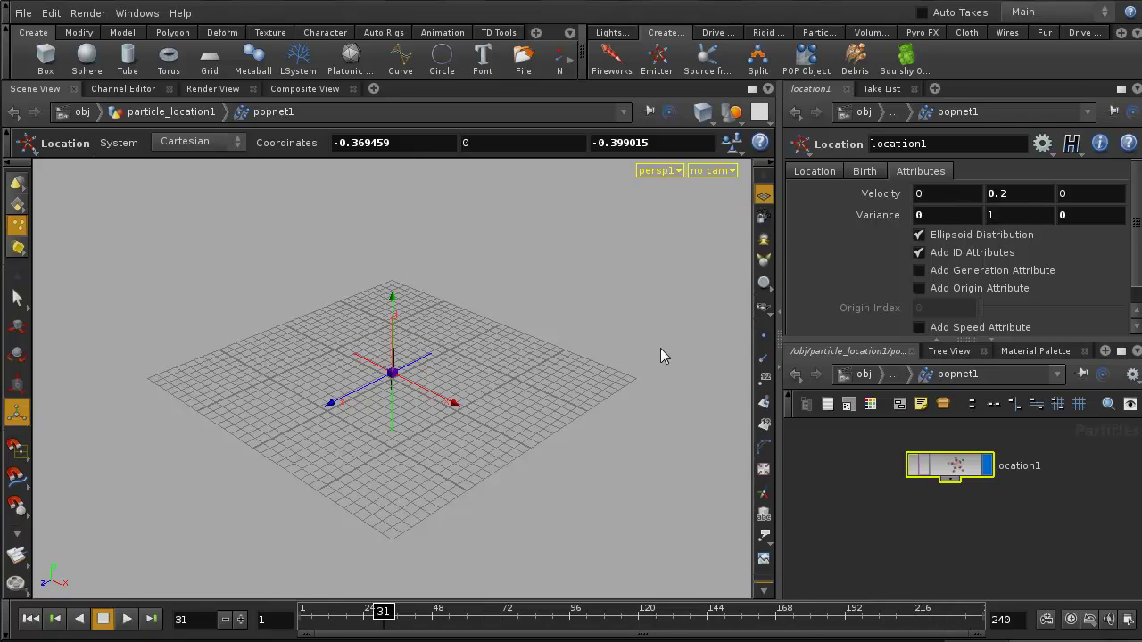
Set the emitter's velocity variance to 0.2 in X and 0.3 in Z, and replay the simulation.
left_click(957, 217)
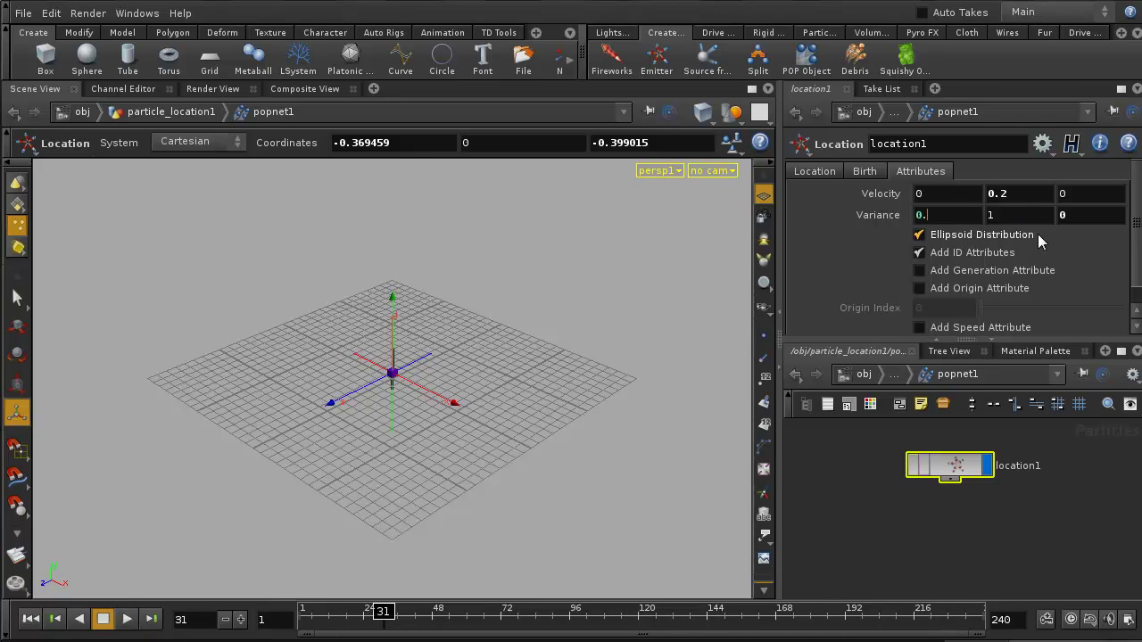
type(".2")
key("Tab")
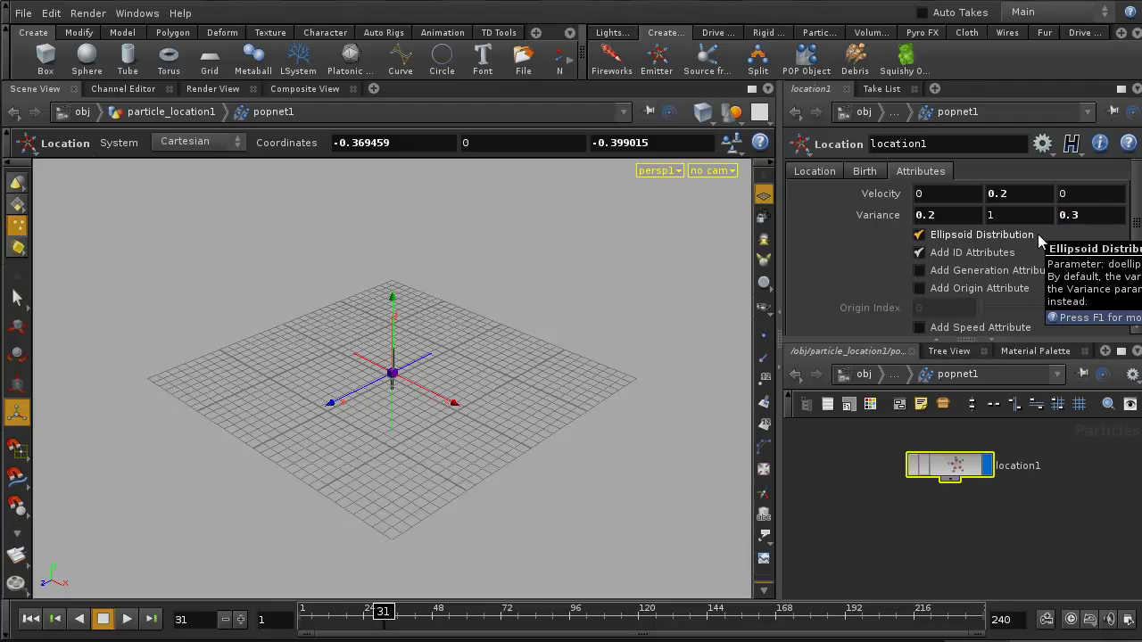
left_click(36, 617)
left_click(128, 618)
left_click(103, 619)
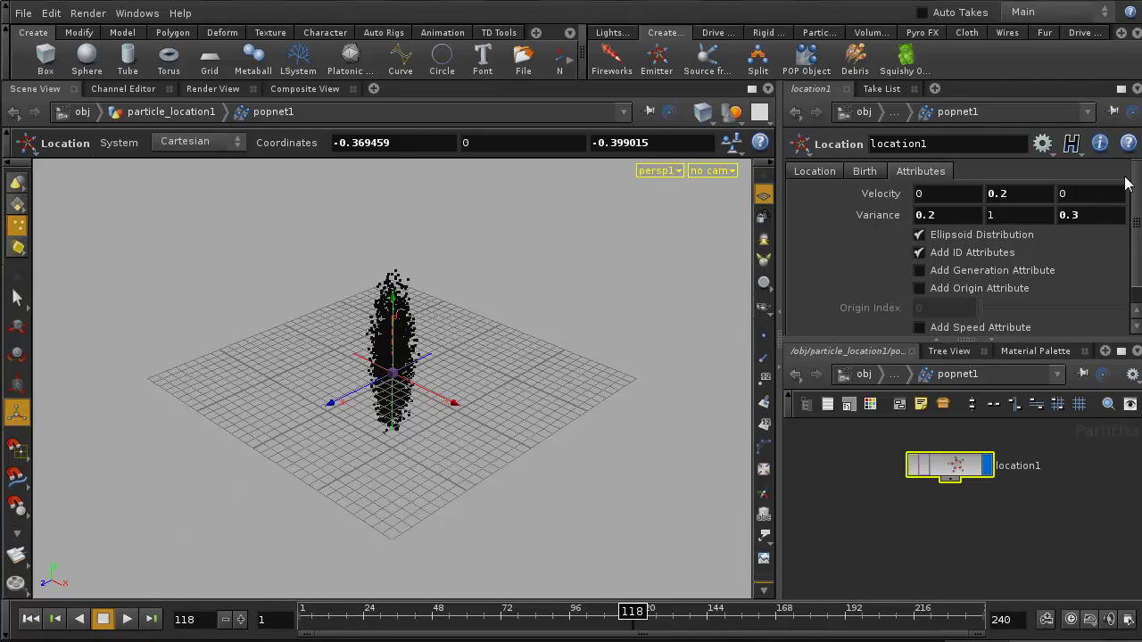
Add a Curl Noise node below location1 in the particle network and wire location1's output into it.
left_click(826, 175)
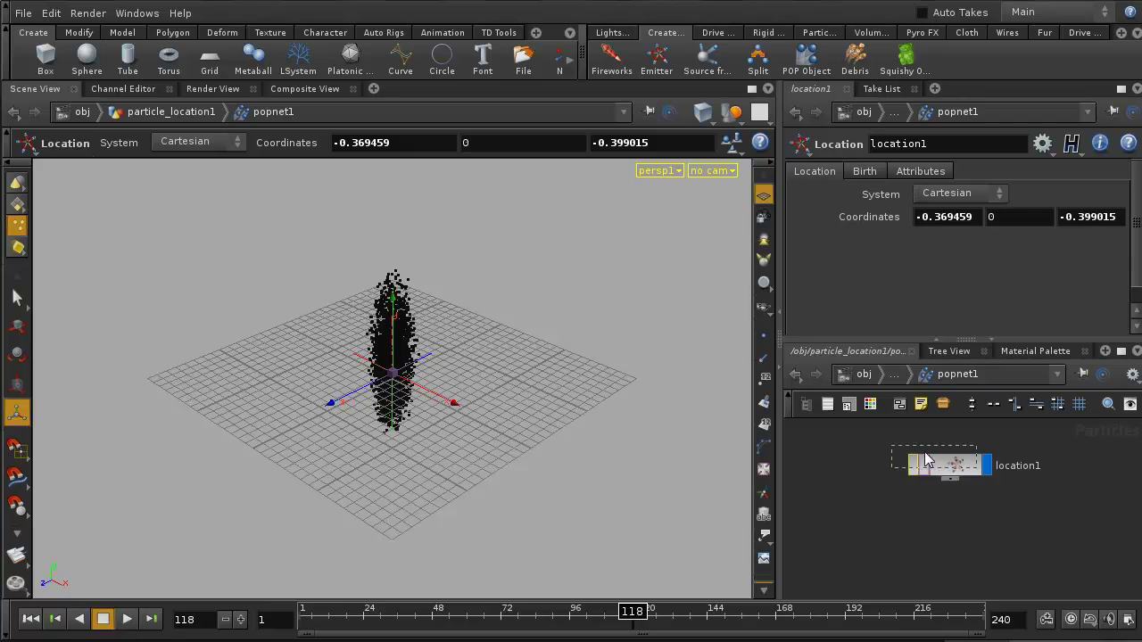
left_click_drag(943, 464, 931, 456)
key("Tab")
mouse_move(999, 587)
left_click(1106, 604)
left_click(964, 537)
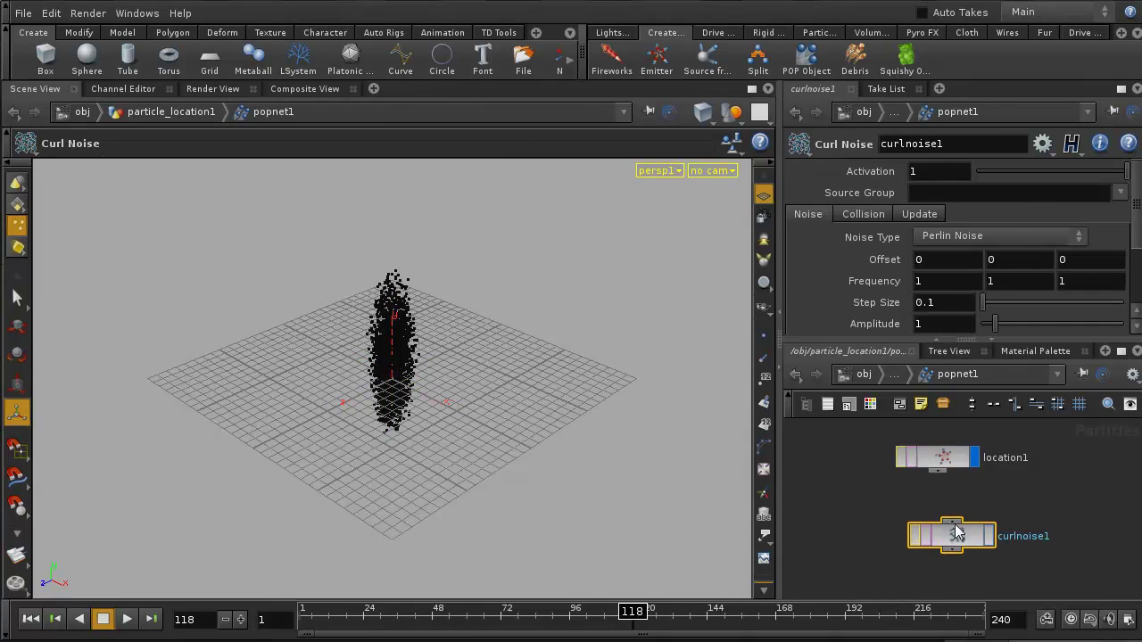
left_click_drag(936, 471, 949, 521)
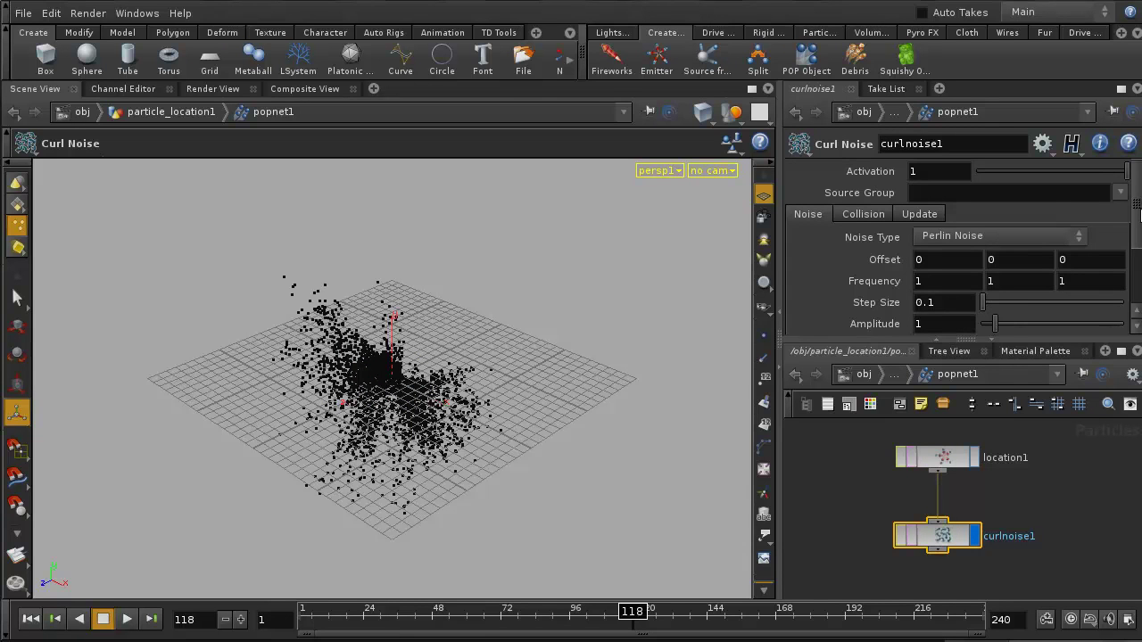
Set the curl noise frequency to 0.72 on all axes and its amplitude to 0.98, and replay the simulation.
scroll(1139, 230, "down", 2)
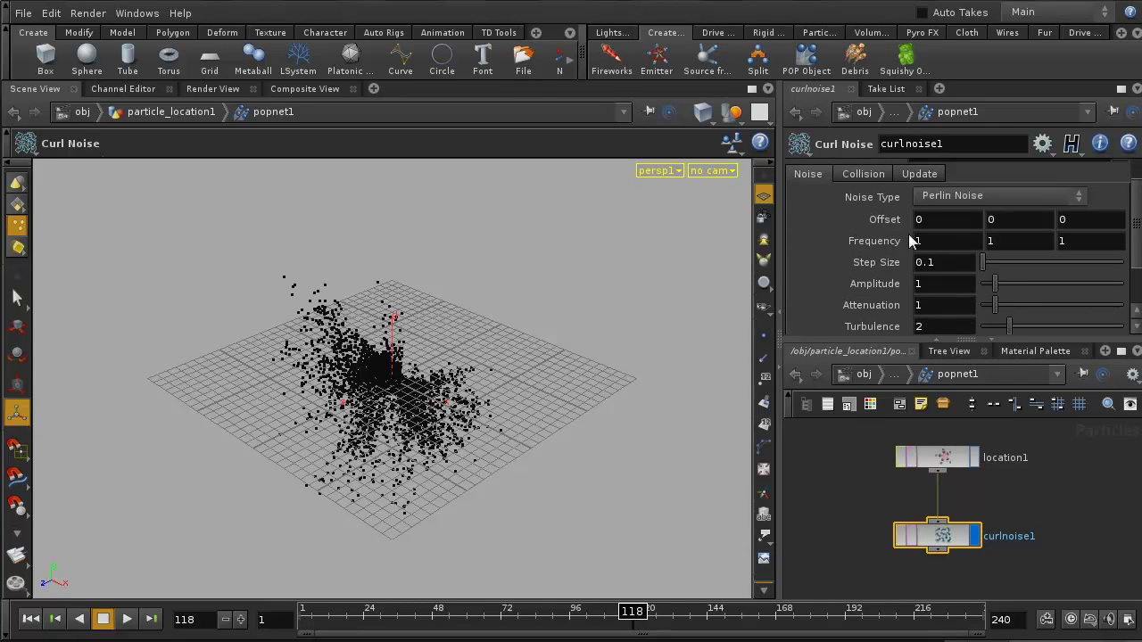
middle_click_drag(914, 293, 656, 308)
left_click(31, 618)
left_click(127, 618)
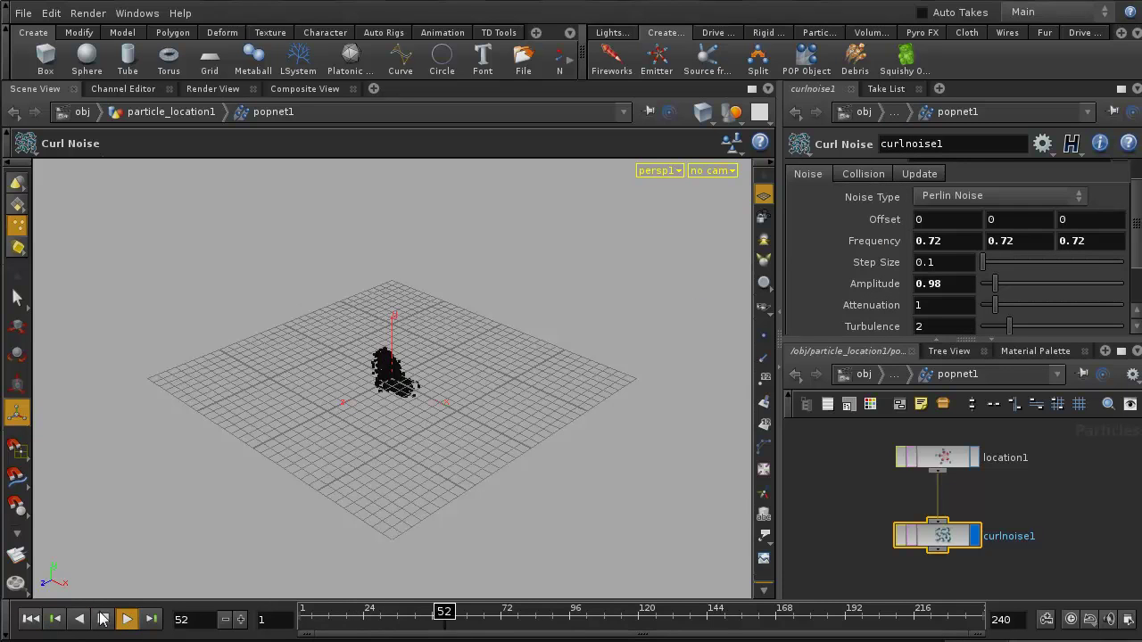
left_click(102, 618)
Hide the reference grid in the viewport and inspect the particle cloud up close from several angles.
right_click_drag(535, 459, 325, 345, "alt")
left_click_drag(325, 344, 508, 304, "alt")
left_click(764, 195)
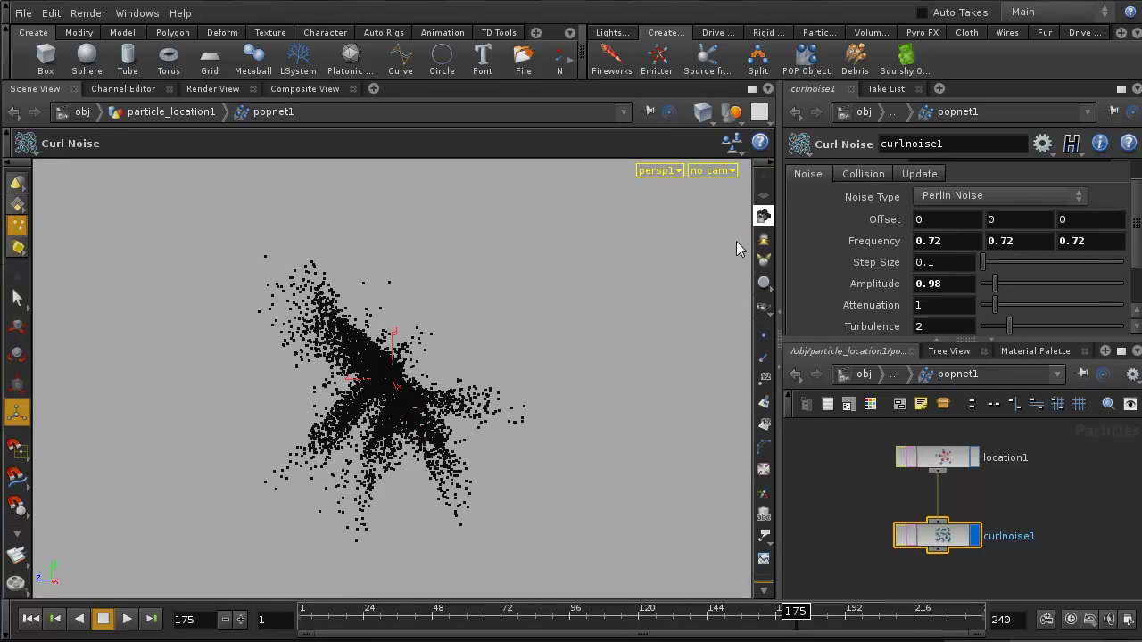
right_click_drag(464, 241, 511, 260, "alt")
left_click_drag(512, 261, 374, 313)
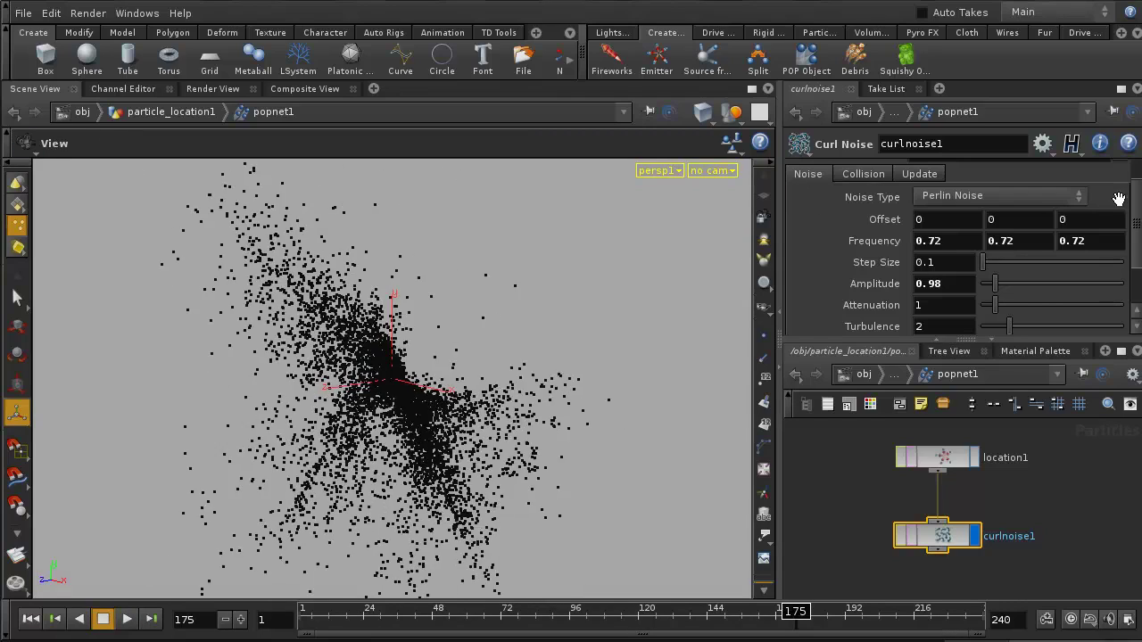
Set location1's constant birth rate to 10000 and replay the simulation to inspect the denser particles.
left_click(863, 374)
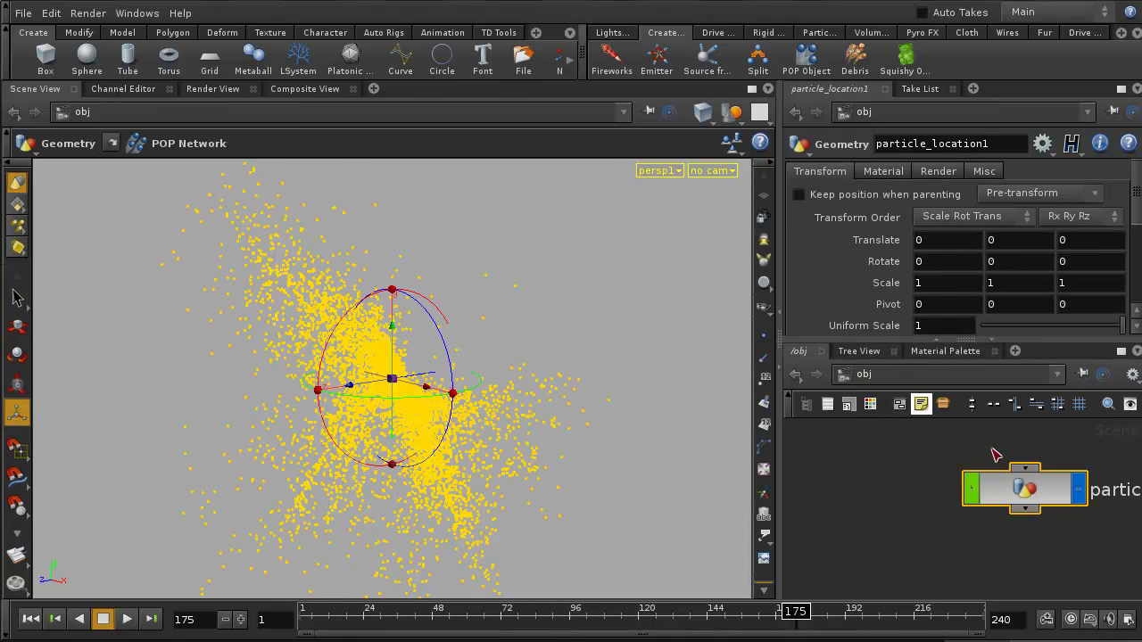
double_click(1035, 490)
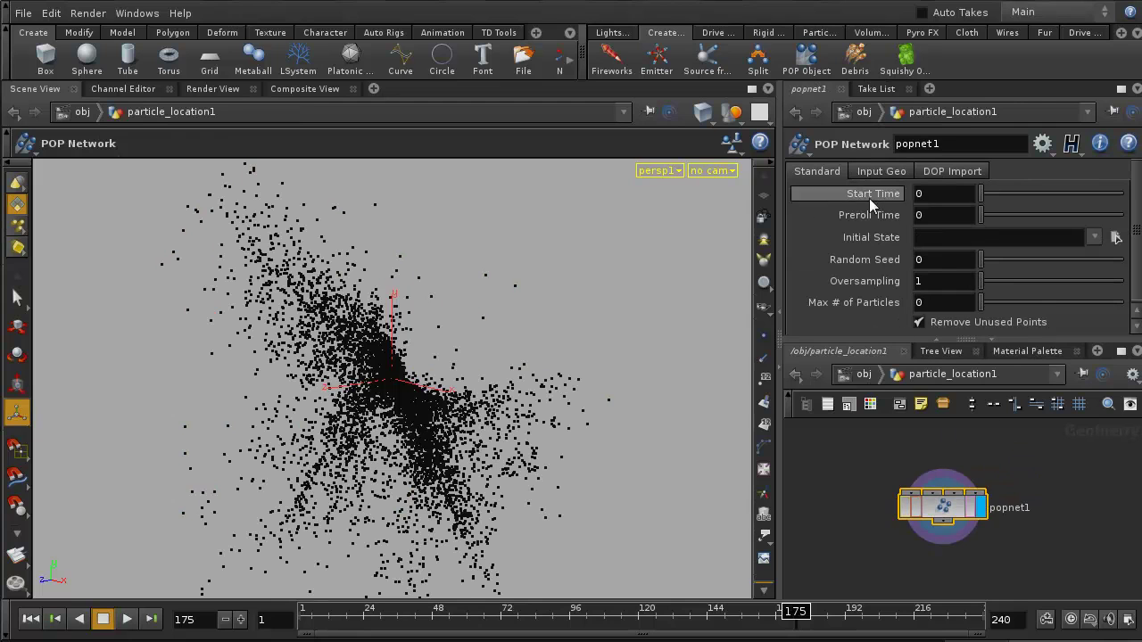
double_click(952, 491)
left_click(938, 458)
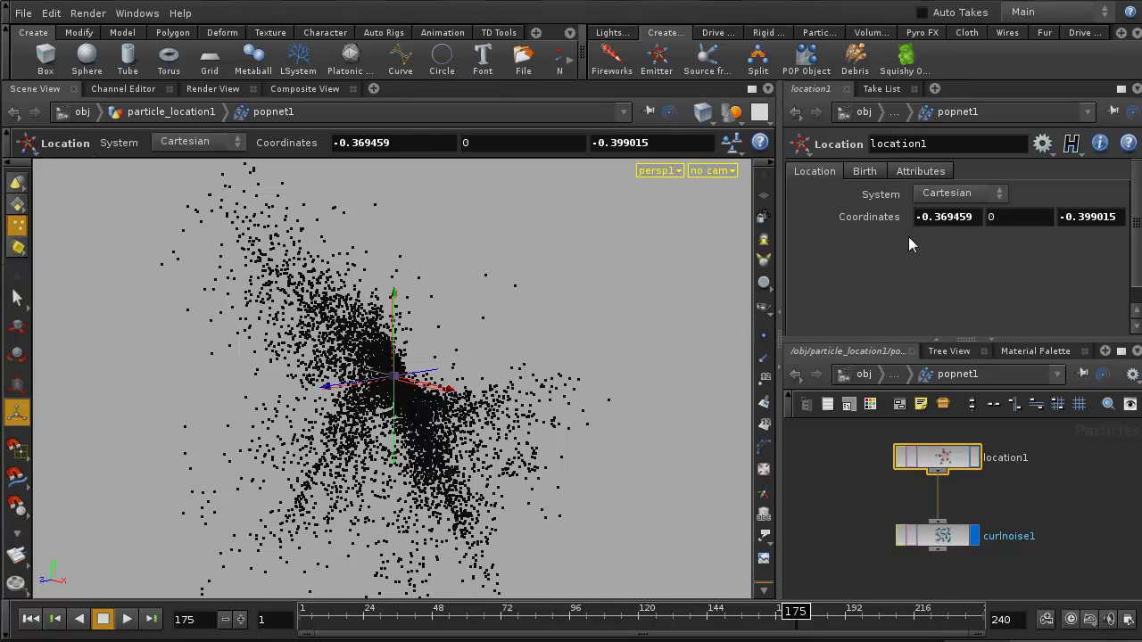
left_click(865, 171)
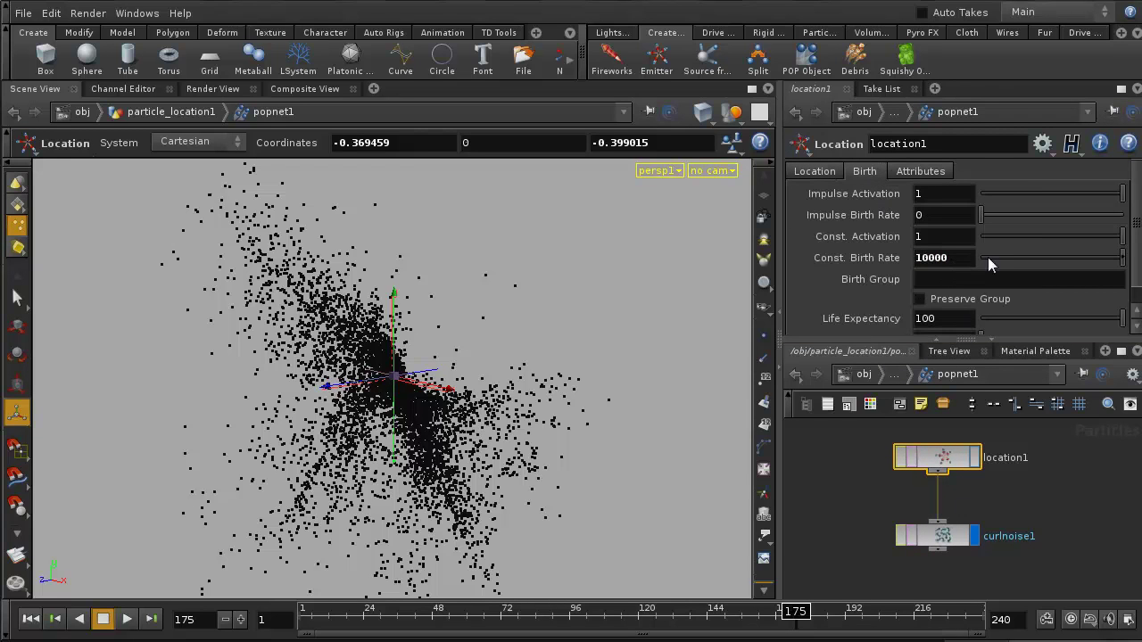
left_click(31, 618)
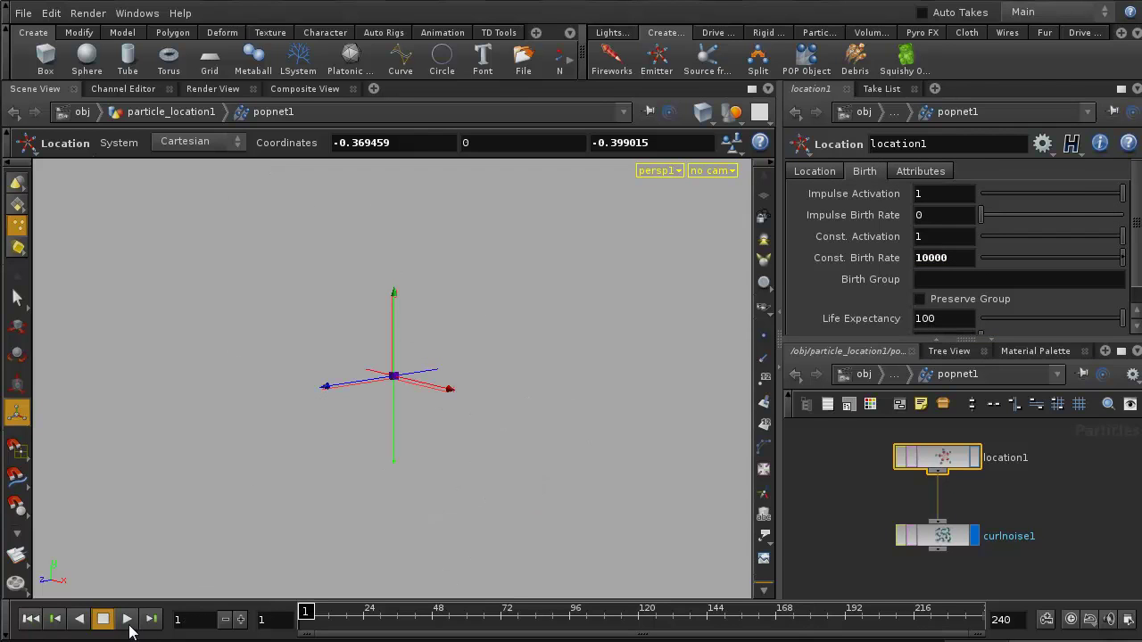
left_click(127, 618)
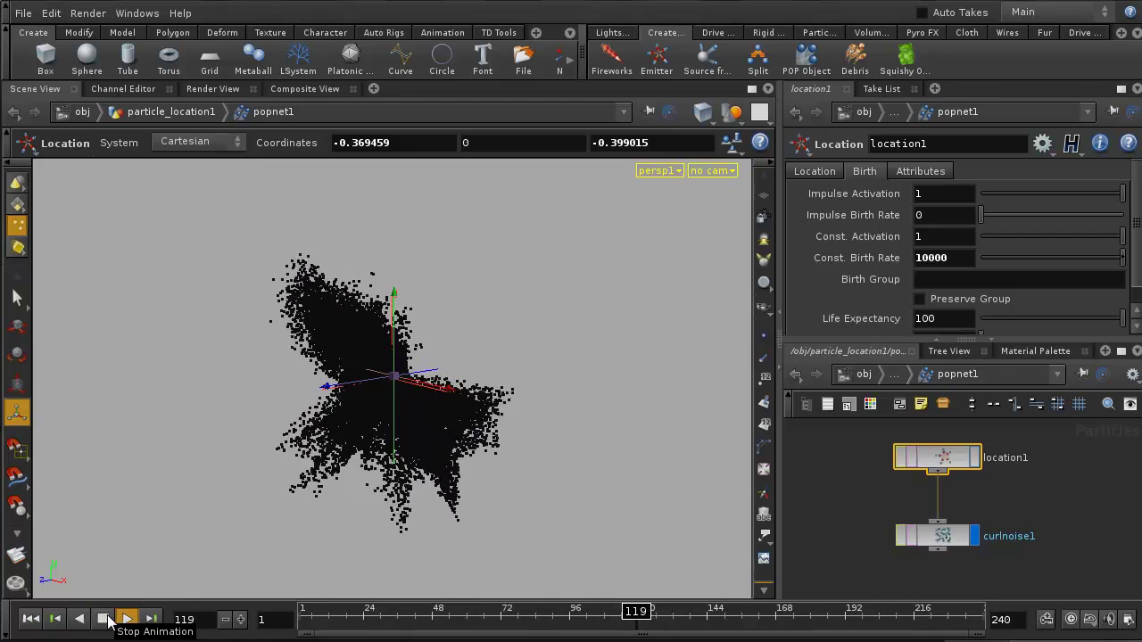
left_click(103, 619)
key("Escape")
left_click_drag(466, 449, 459, 400)
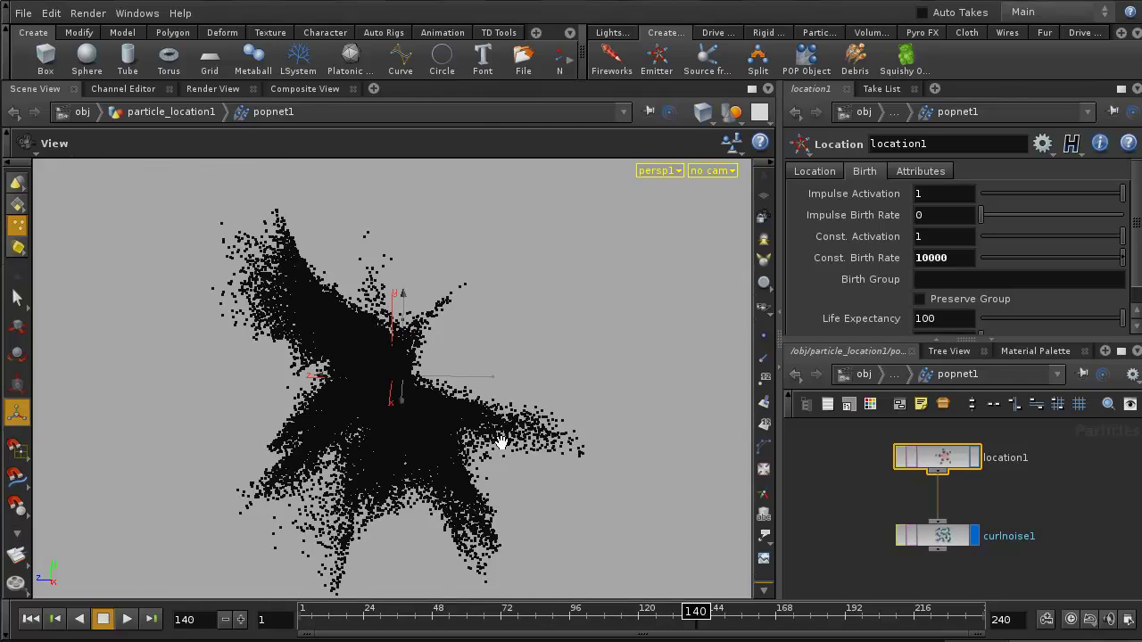
key("Return")
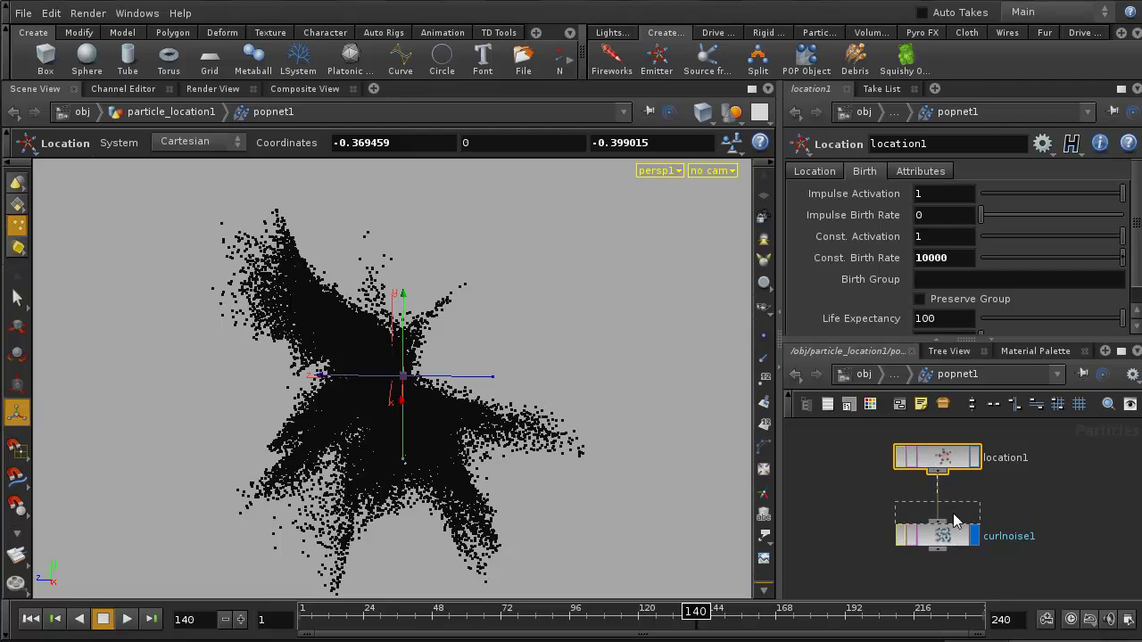
Move curlnoise1 closer beneath location1, and review popnet1 in its parent particle_location1 network before returning inside it.
left_click_drag(953, 534, 953, 517)
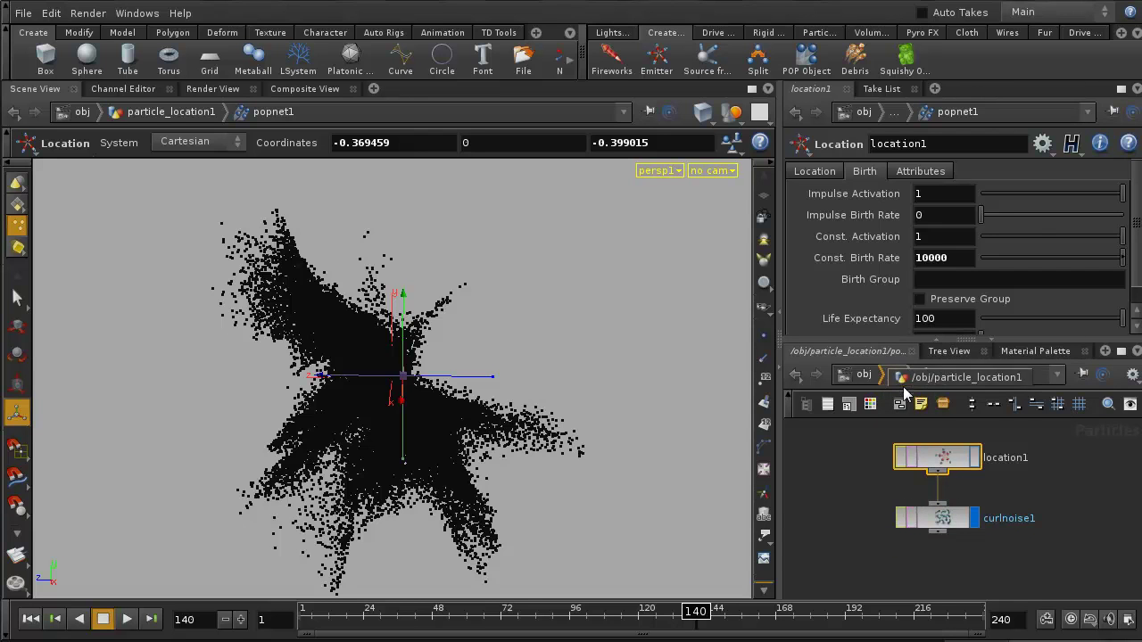
left_click(918, 376)
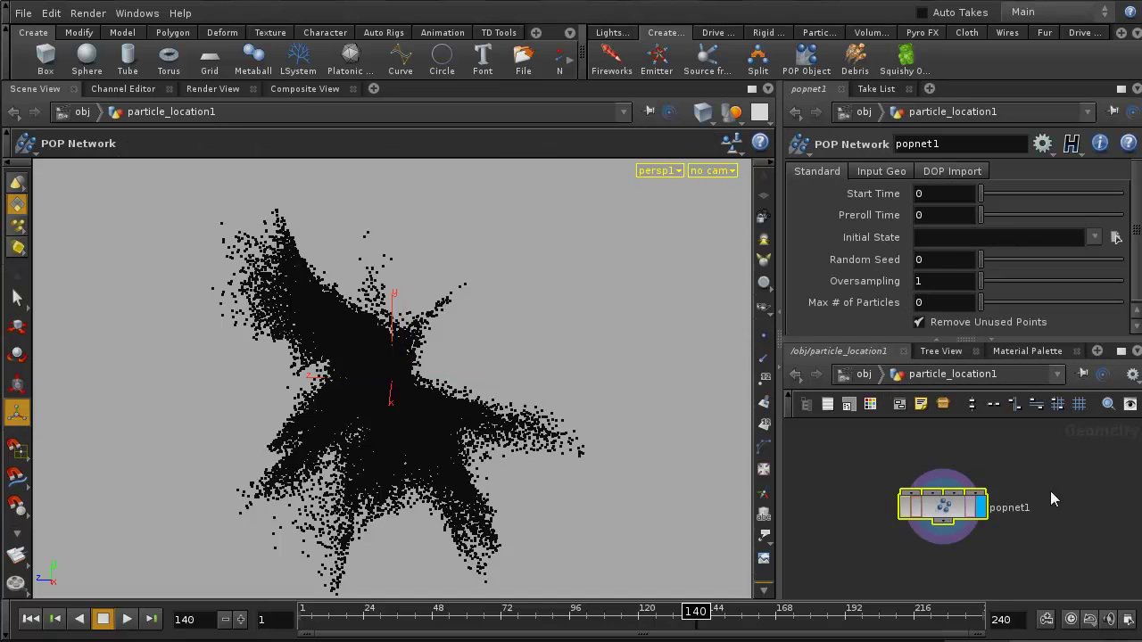
left_click(1121, 352)
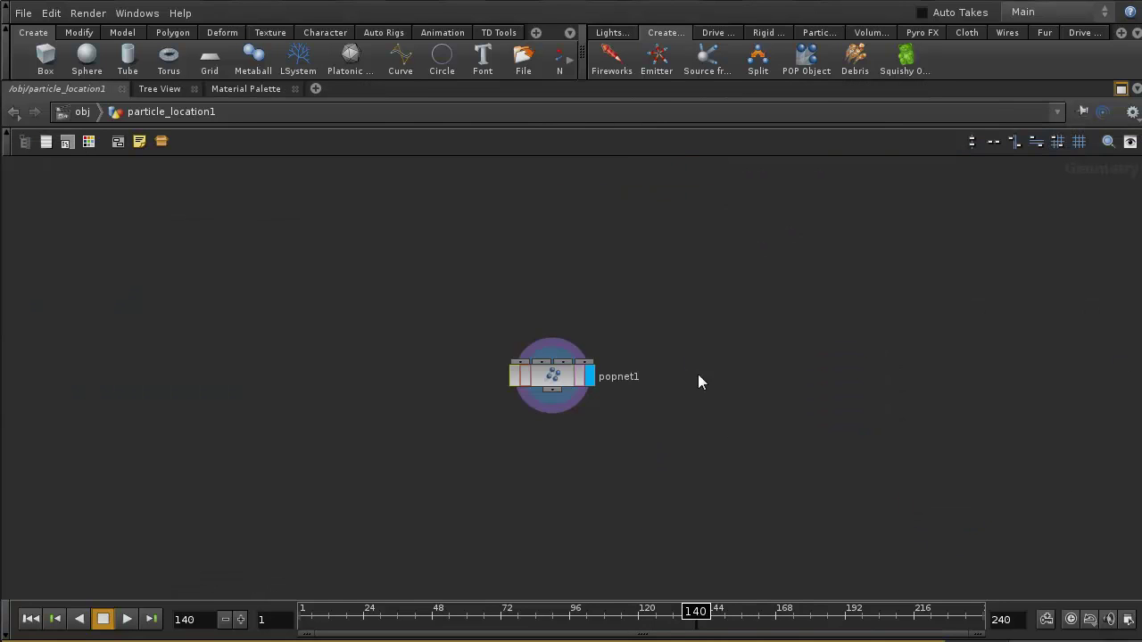
scroll(654, 407, "down", 5)
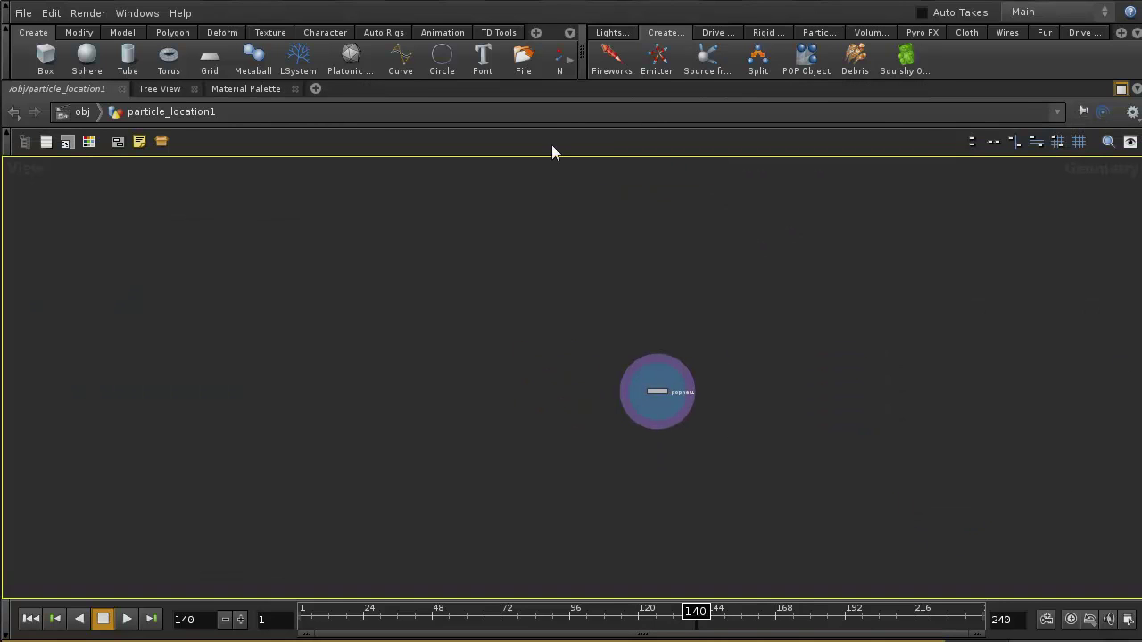
left_click(1121, 88)
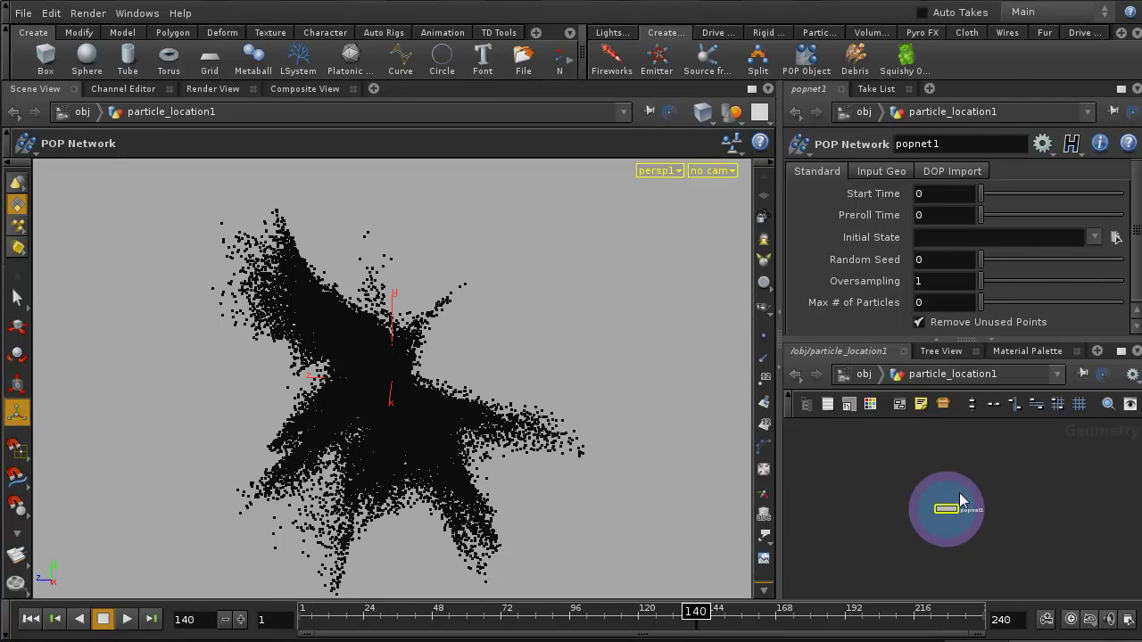
left_click(862, 374)
double_click(1040, 504)
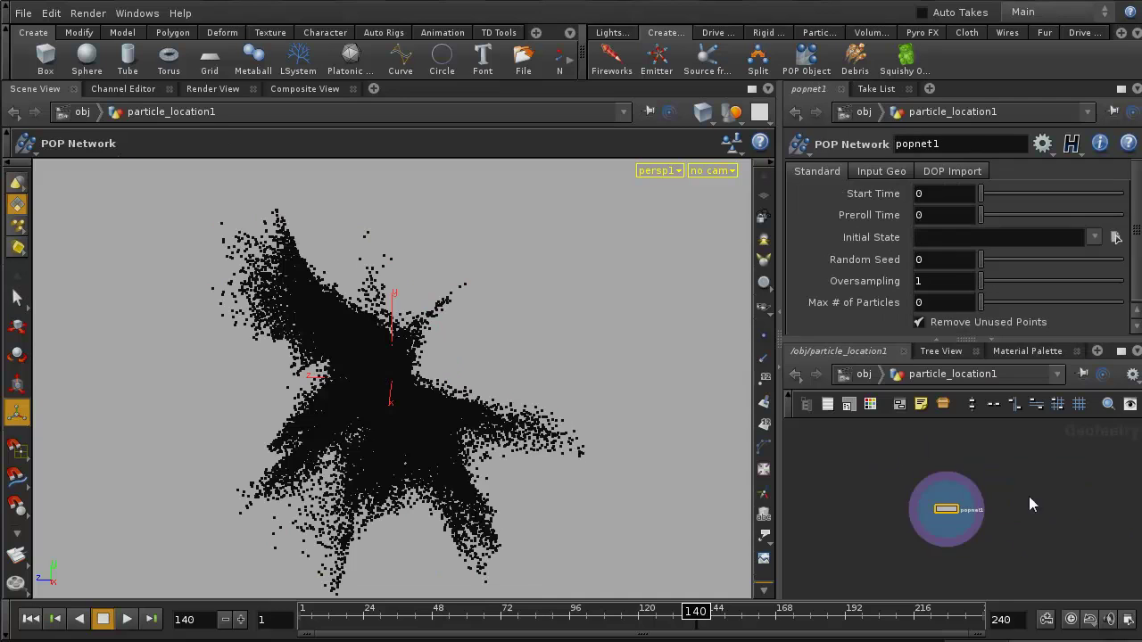
double_click(954, 509)
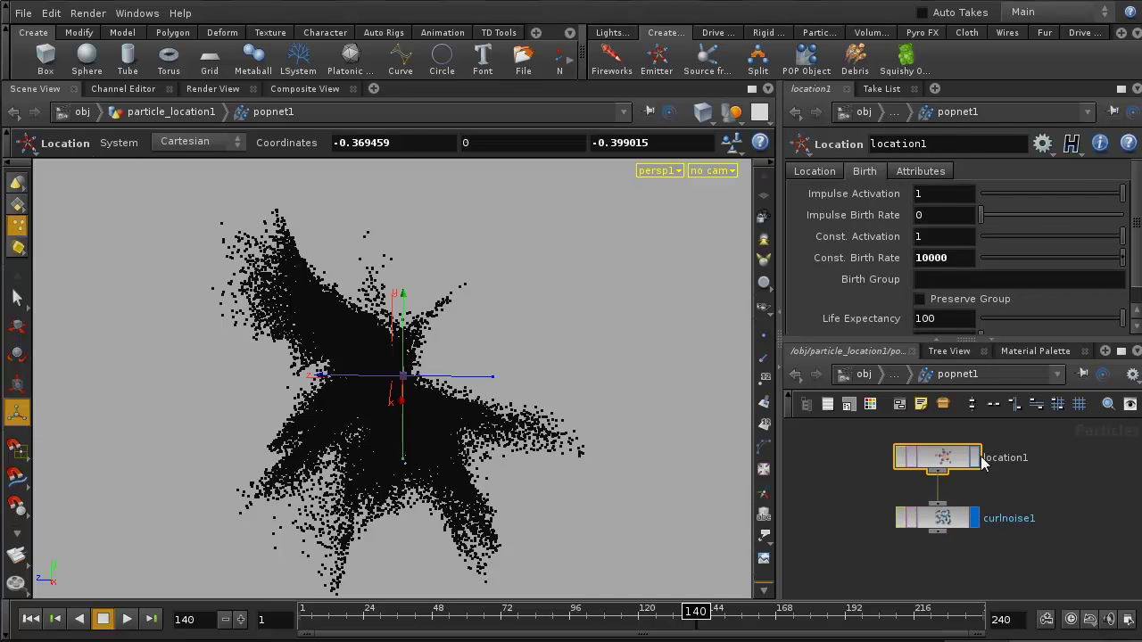
left_click_drag(946, 514, 946, 511)
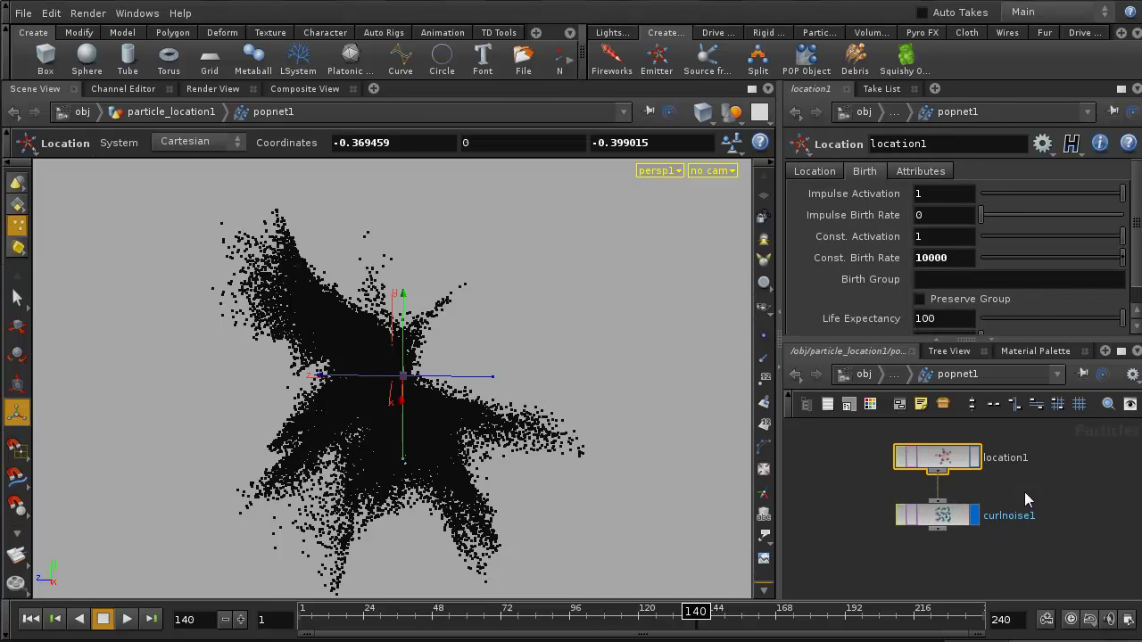
left_click(930, 549)
key("Tab")
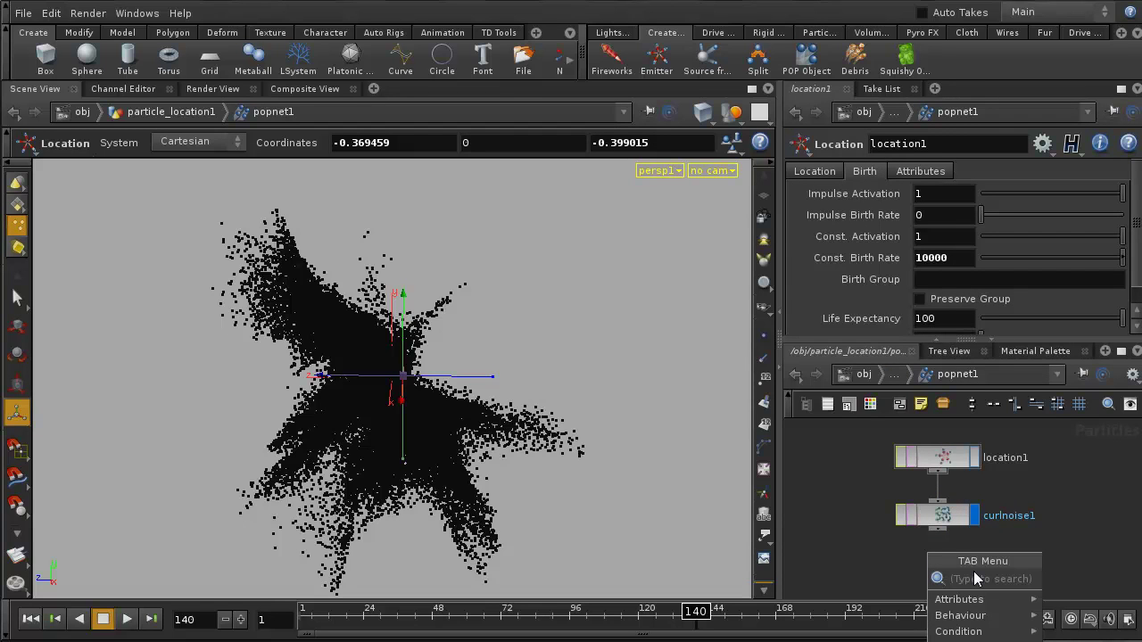
type("vop")
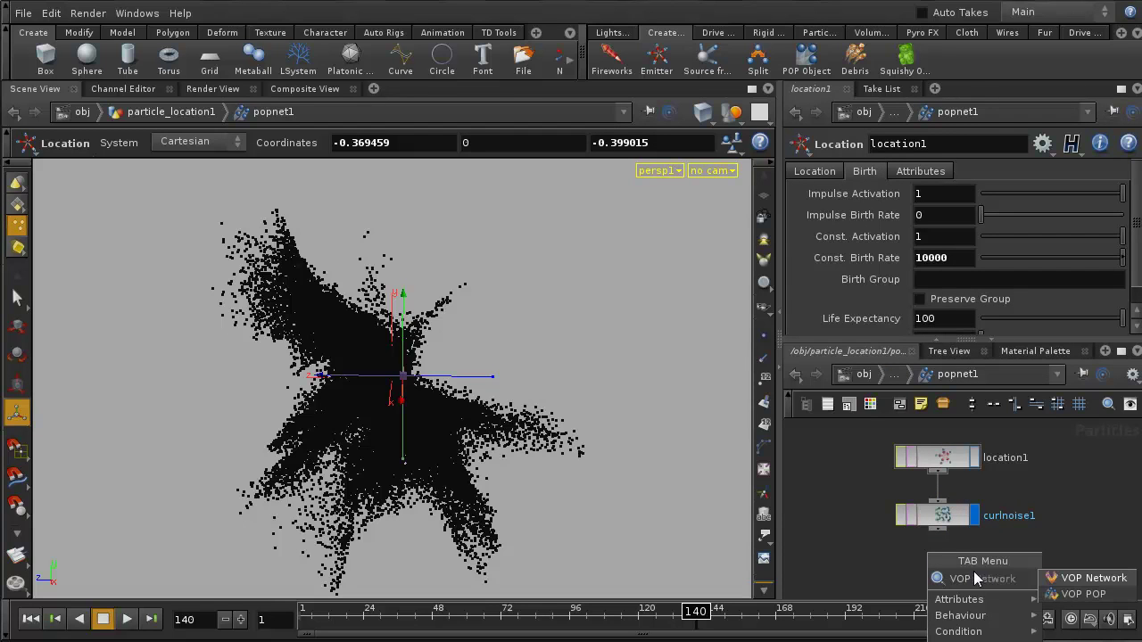
left_click(1082, 583)
left_click(944, 570)
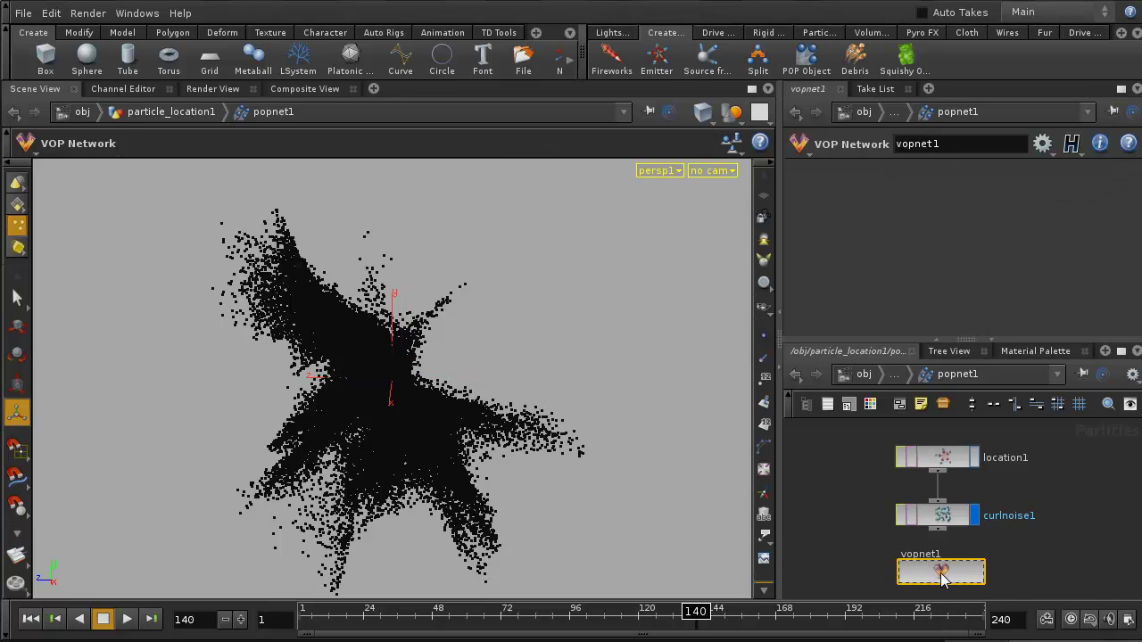
left_click(939, 585)
left_click(908, 577)
key("Delete")
Add a VOP POP node below curlnoise1, wire curlnoise1's output into it, and space the three nodes evenly.
left_click(942, 578)
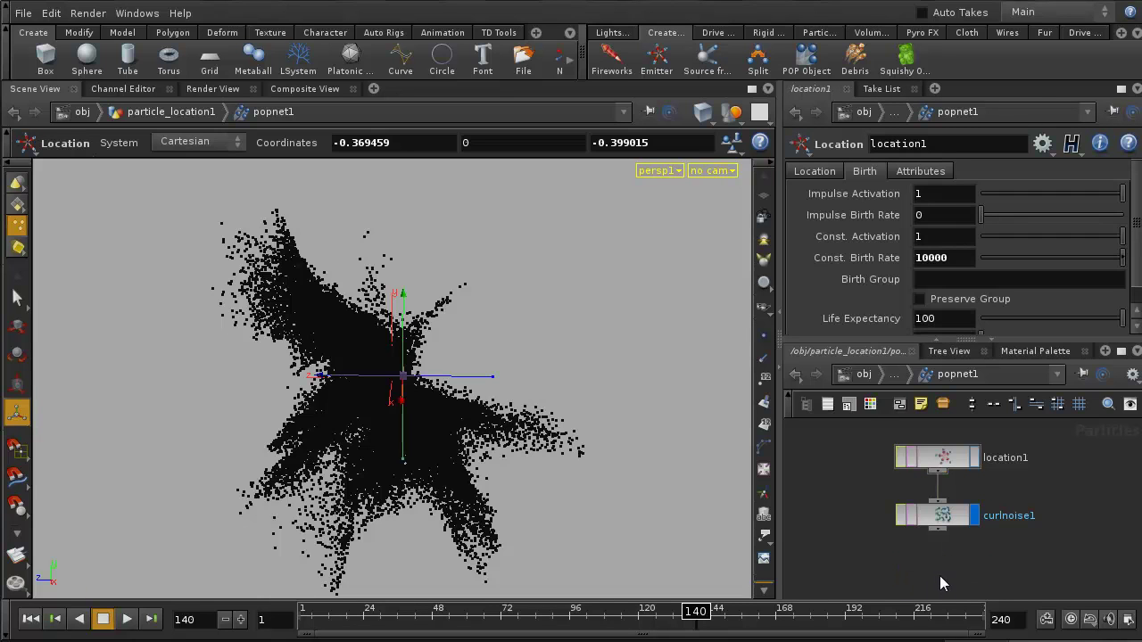
key("Tab")
mouse_move(959, 582)
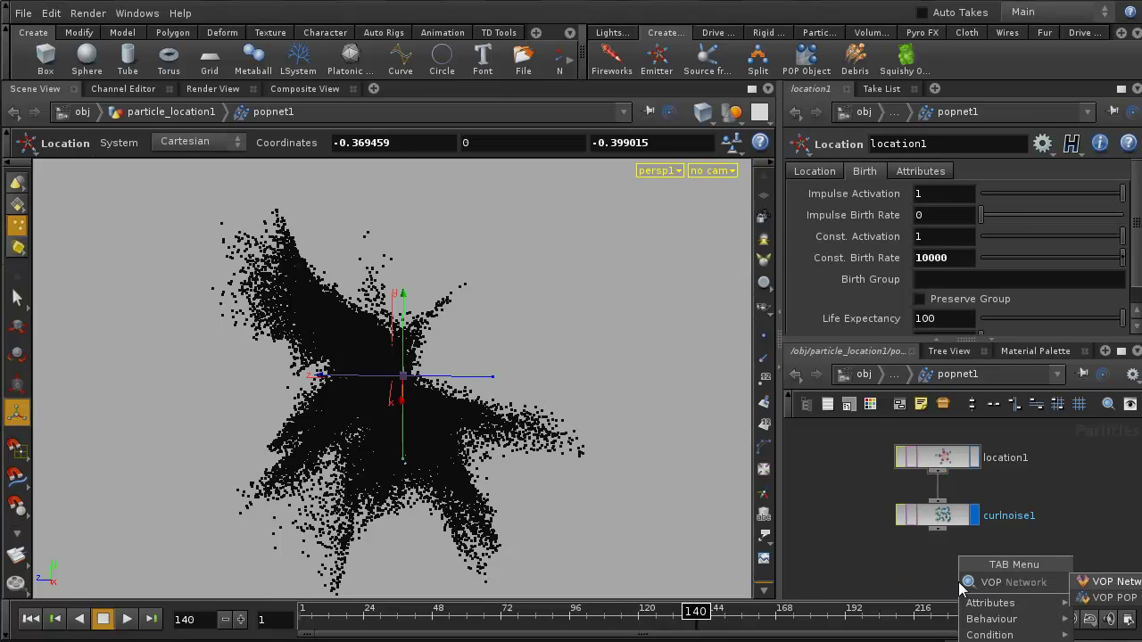
left_click(1112, 598)
left_click(950, 588)
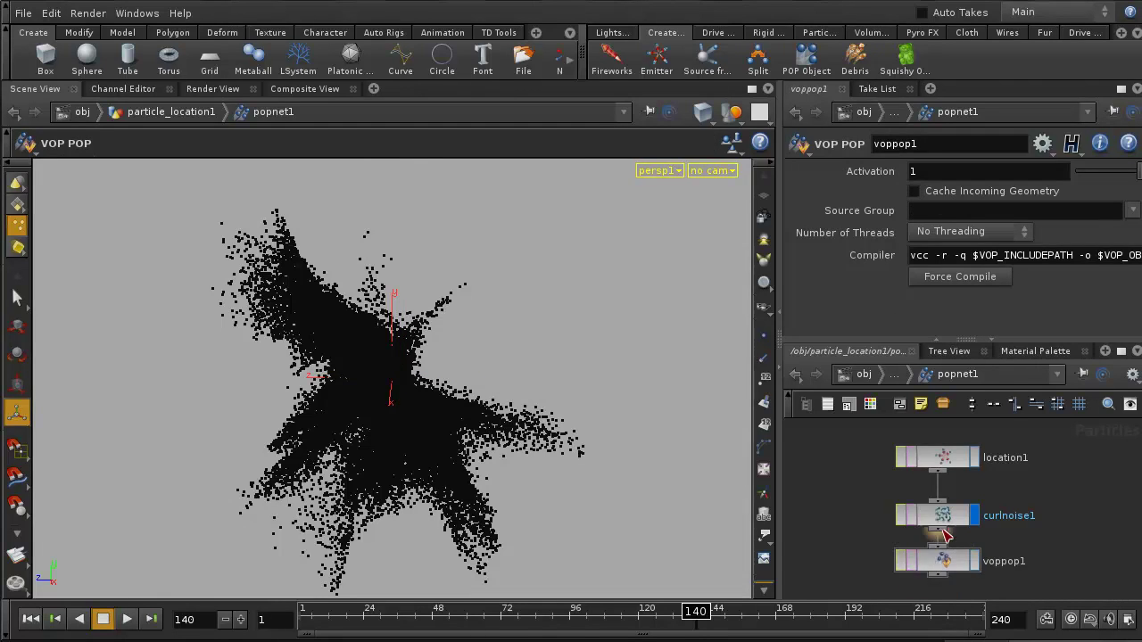
left_click_drag(944, 505, 944, 503)
left_click_drag(949, 454, 949, 442)
left_click_drag(947, 502, 947, 505)
left_click_drag(948, 559, 947, 562)
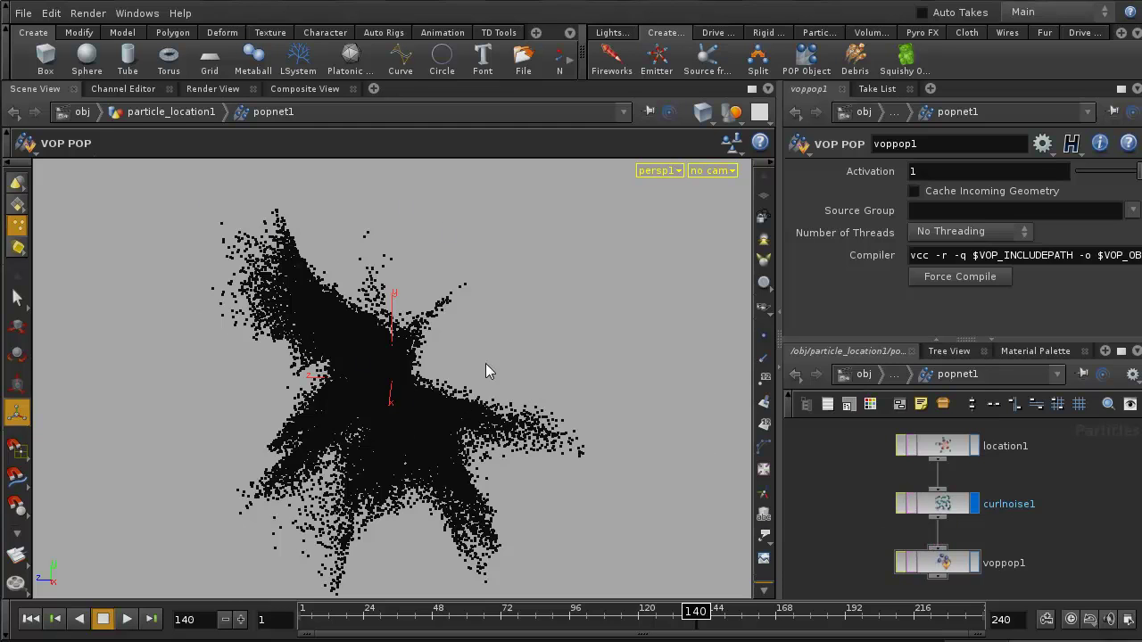
Open voppop1's VEX network in a maximized network pane and move global1 farther away from output1.
left_click(947, 570)
double_click(946, 571)
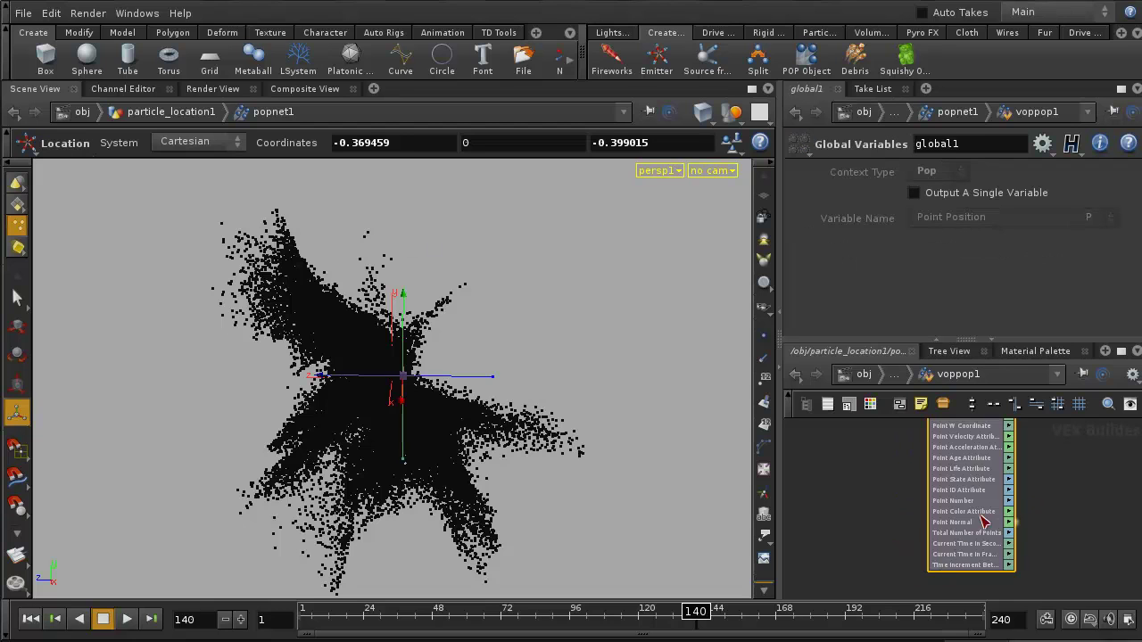
left_click(1121, 351)
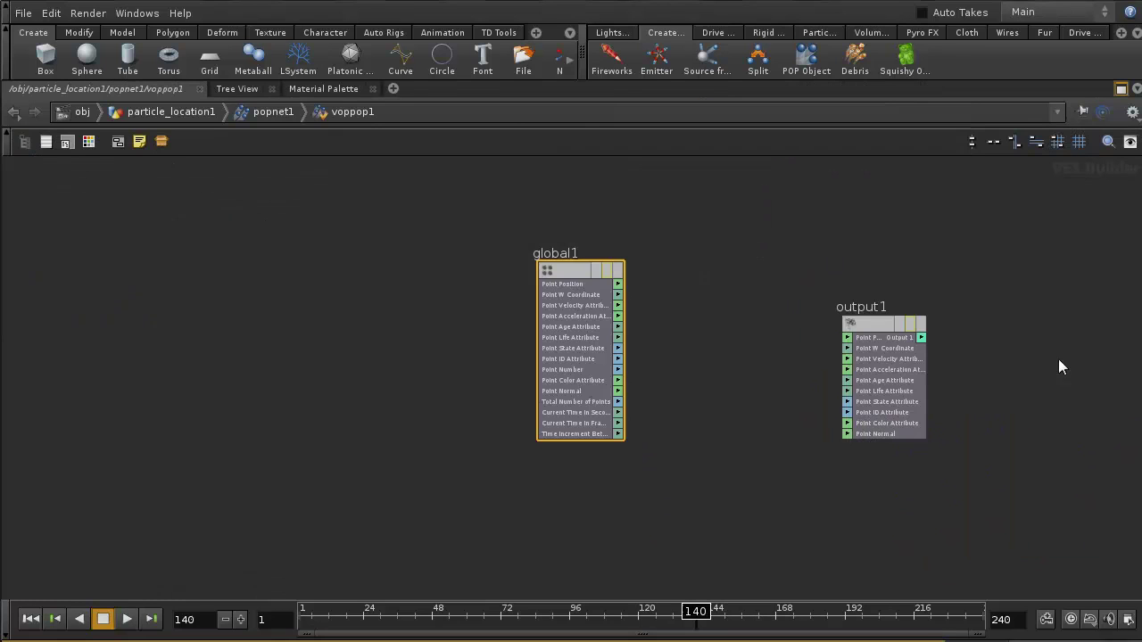
right_click_drag(793, 415, 805, 406)
middle_click_drag(736, 369, 464, 417)
key("Tab")
left_click_drag(939, 330, 938, 331)
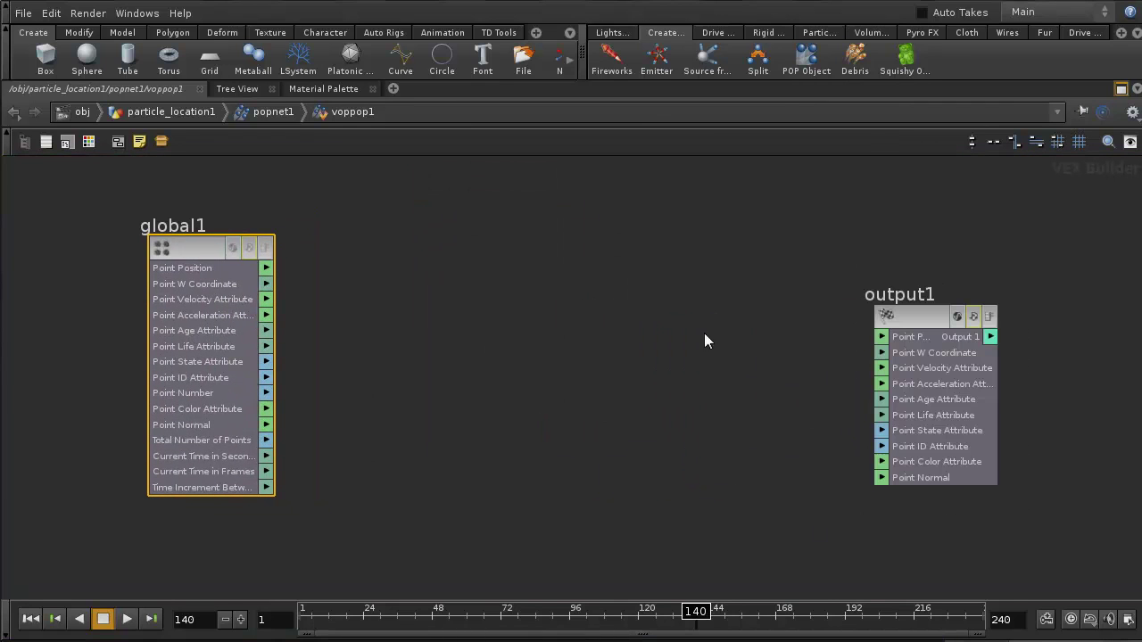
left_click_drag(182, 248, 139, 238)
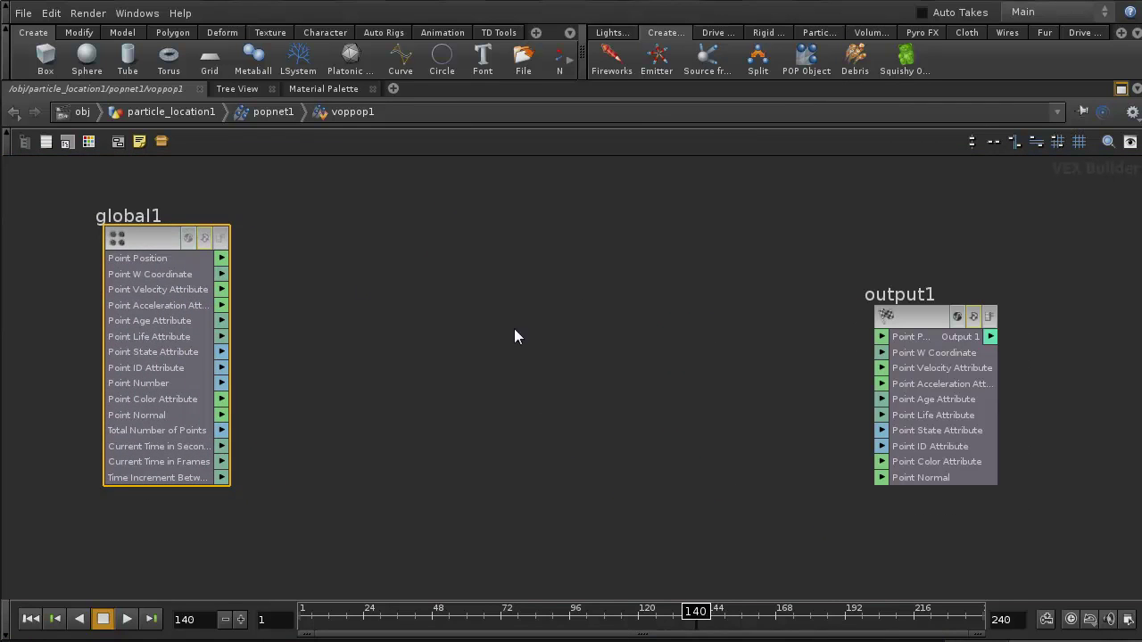
left_click(919, 317)
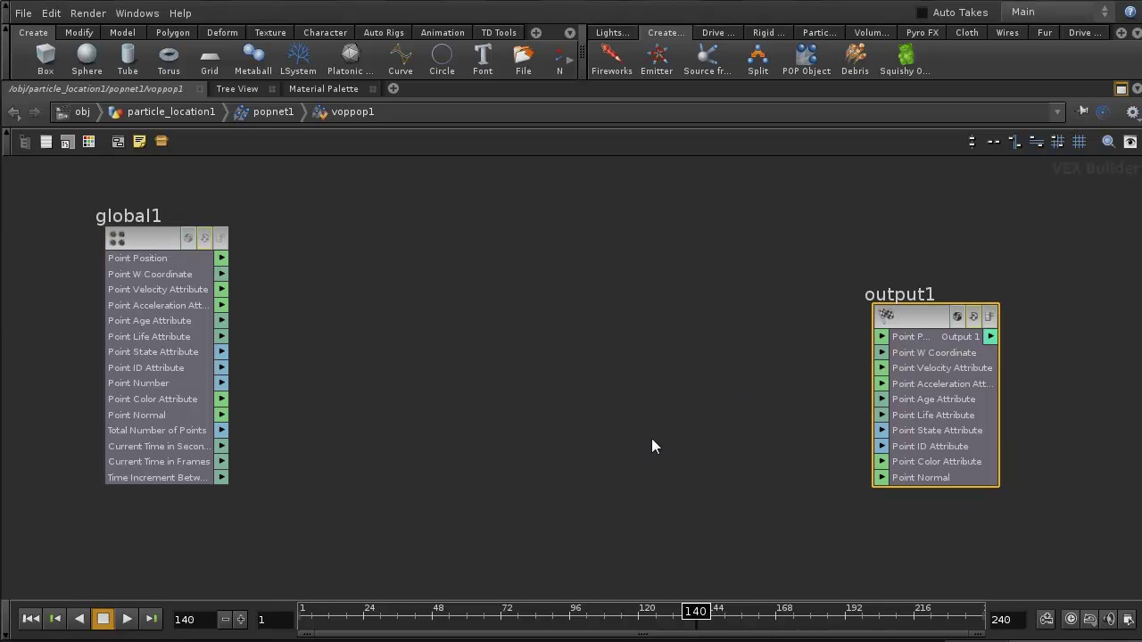
left_click(511, 310)
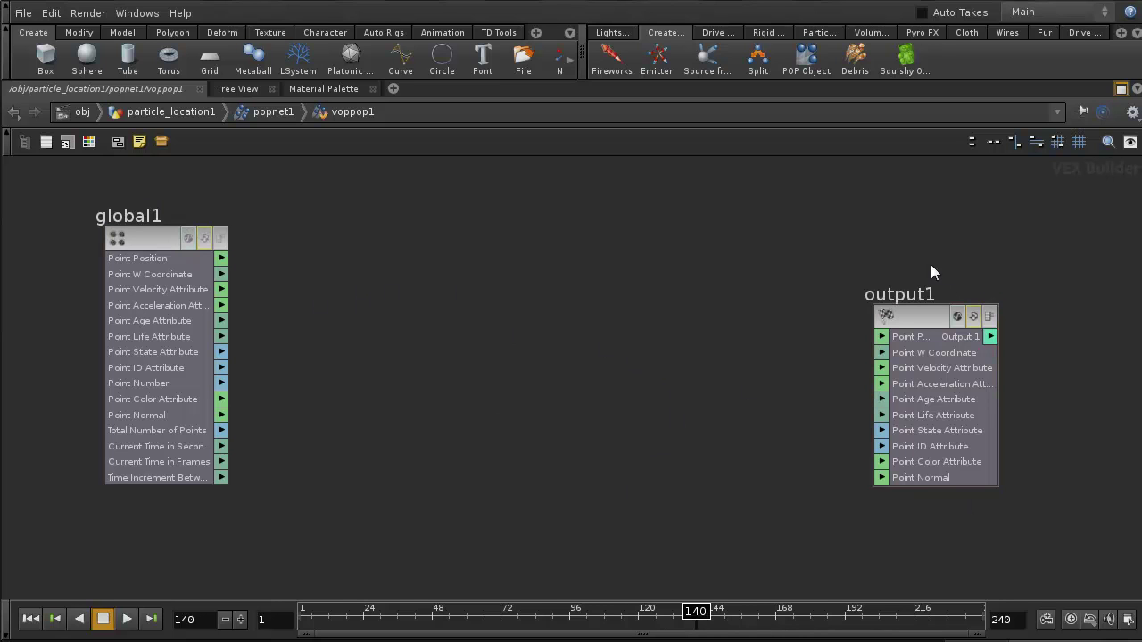
left_click_drag(138, 476, 138, 475)
left_click(230, 274)
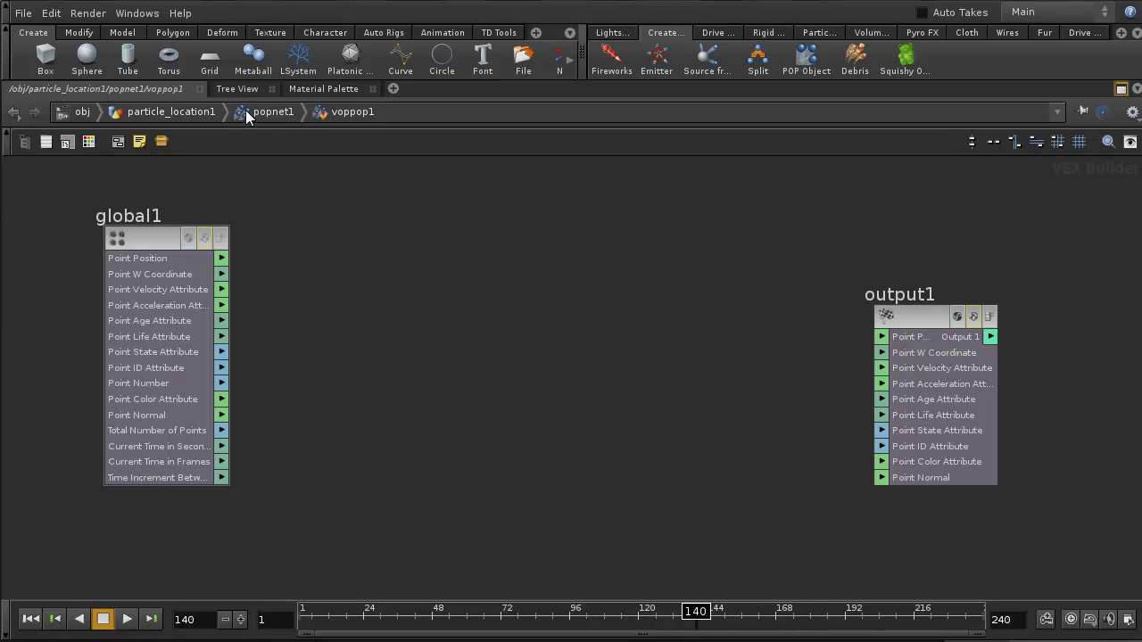
Review the popnet1 node chain and the particle_location1 level above it, and reopen voppop1's network.
left_click(277, 114)
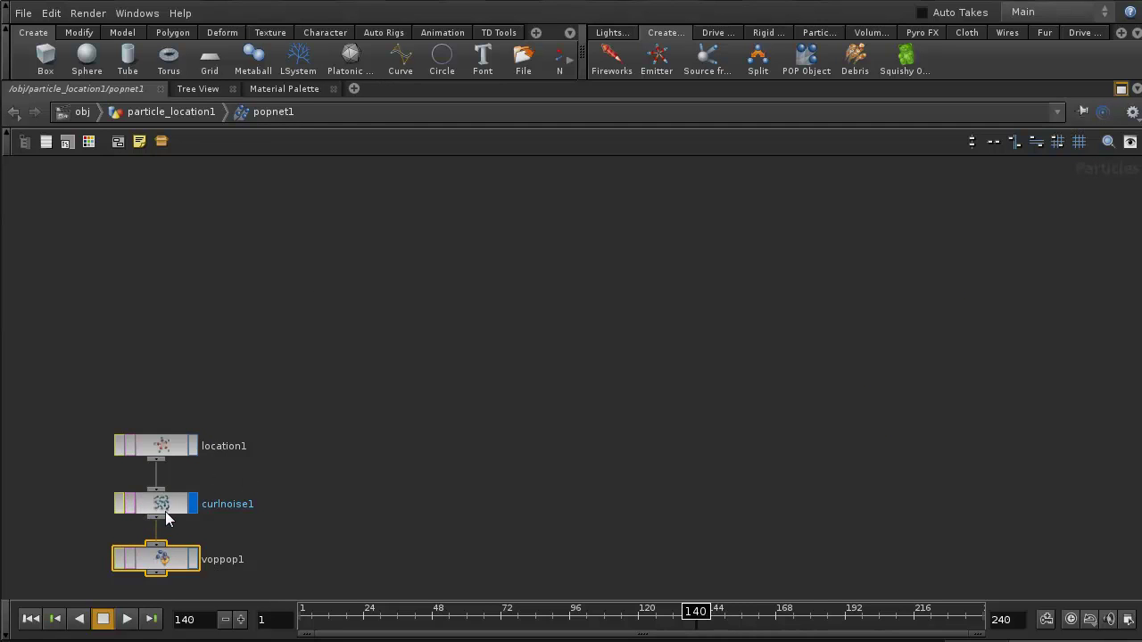
left_click_drag(223, 393, 103, 469)
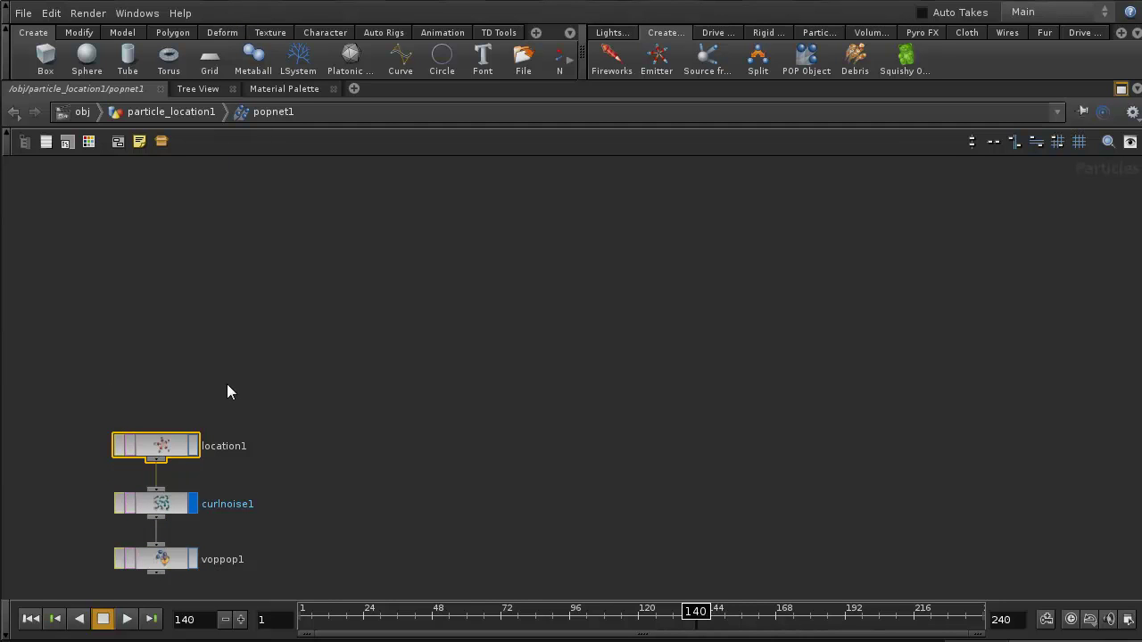
left_click(179, 112)
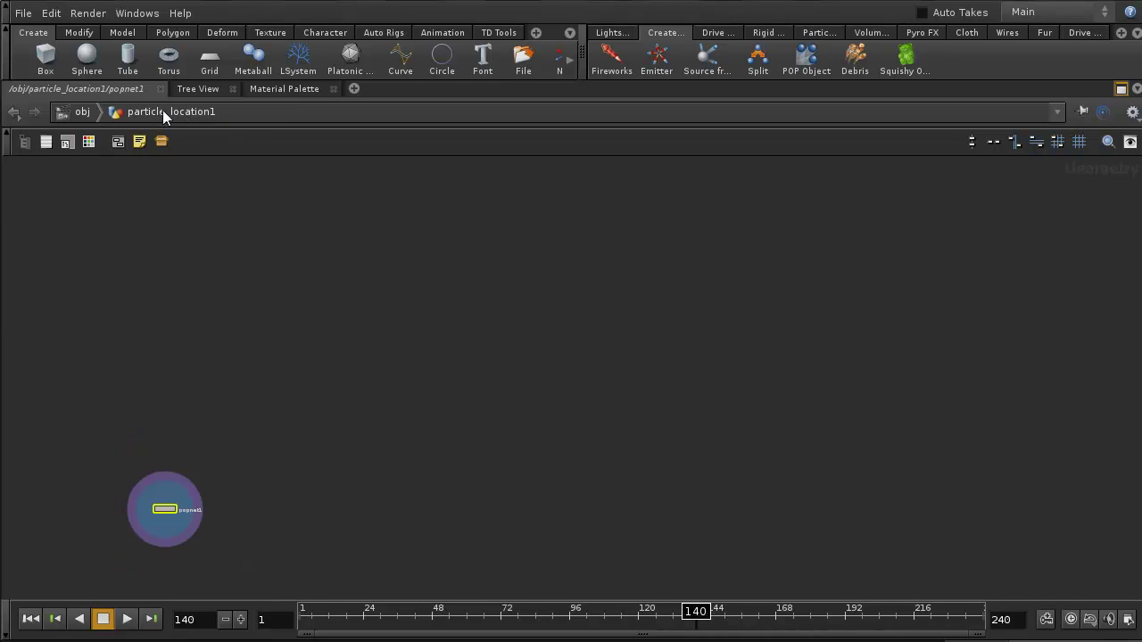
double_click(163, 509)
double_click(161, 493)
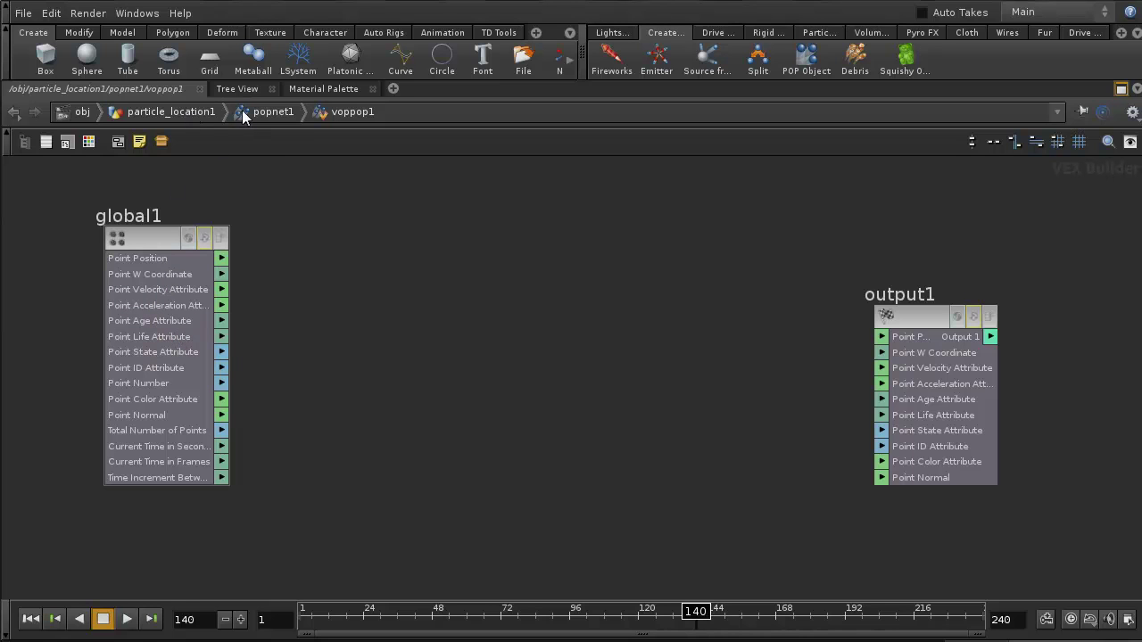
Return to popnet1 and examine location1's node information, including its particle attributes.
left_click(273, 112)
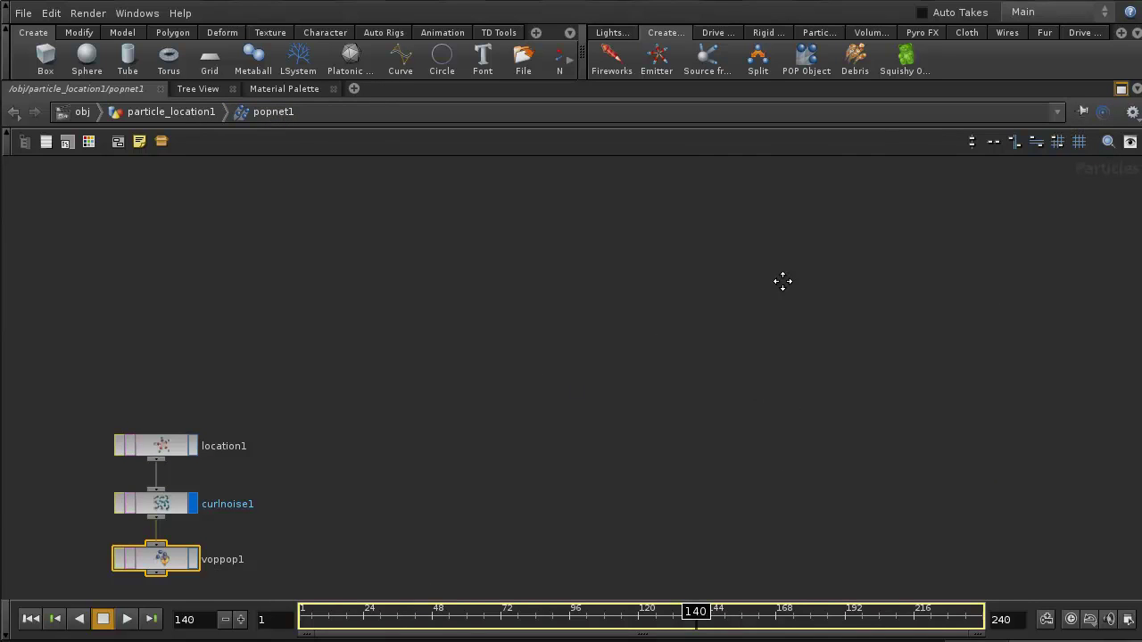
key("h")
right_click_drag(470, 398, 573, 387)
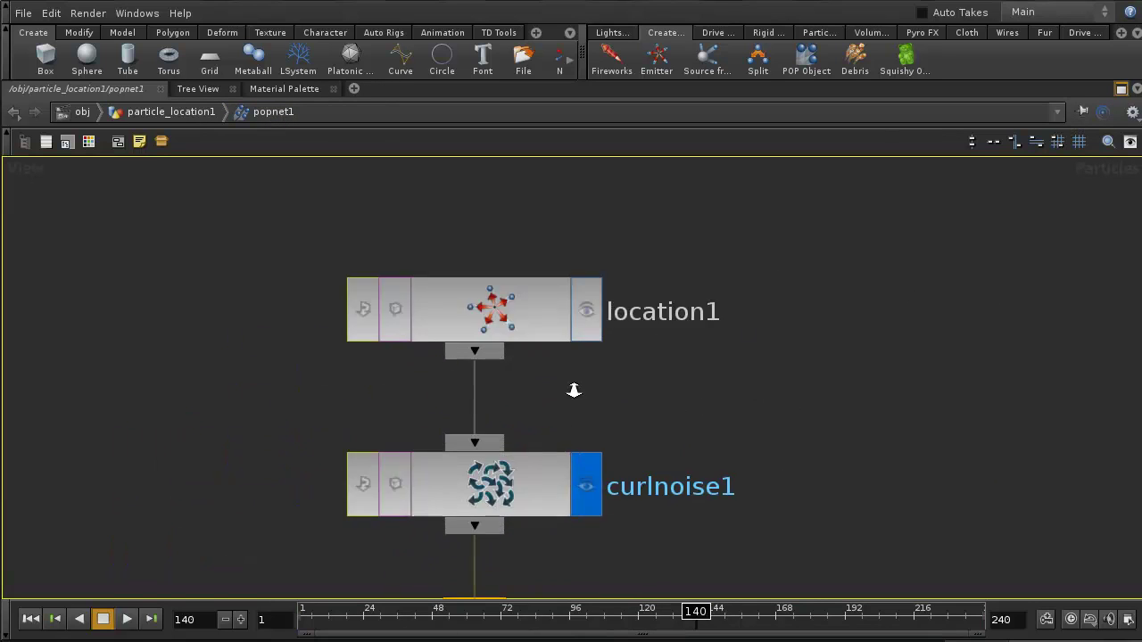
middle_click(489, 305)
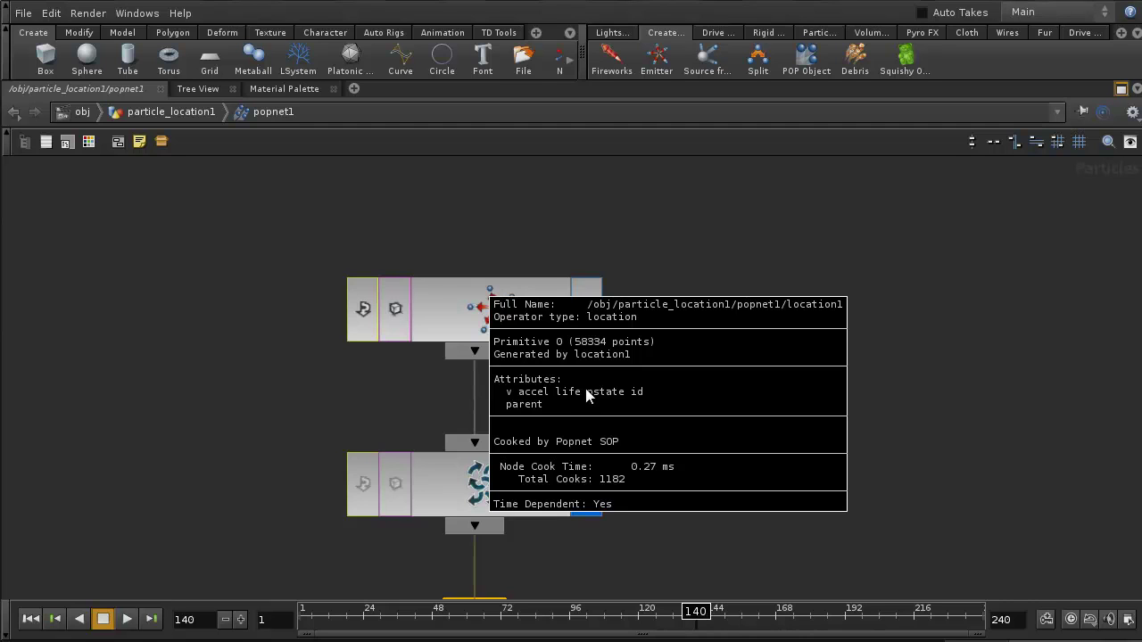
left_click(474, 357)
left_click(521, 369)
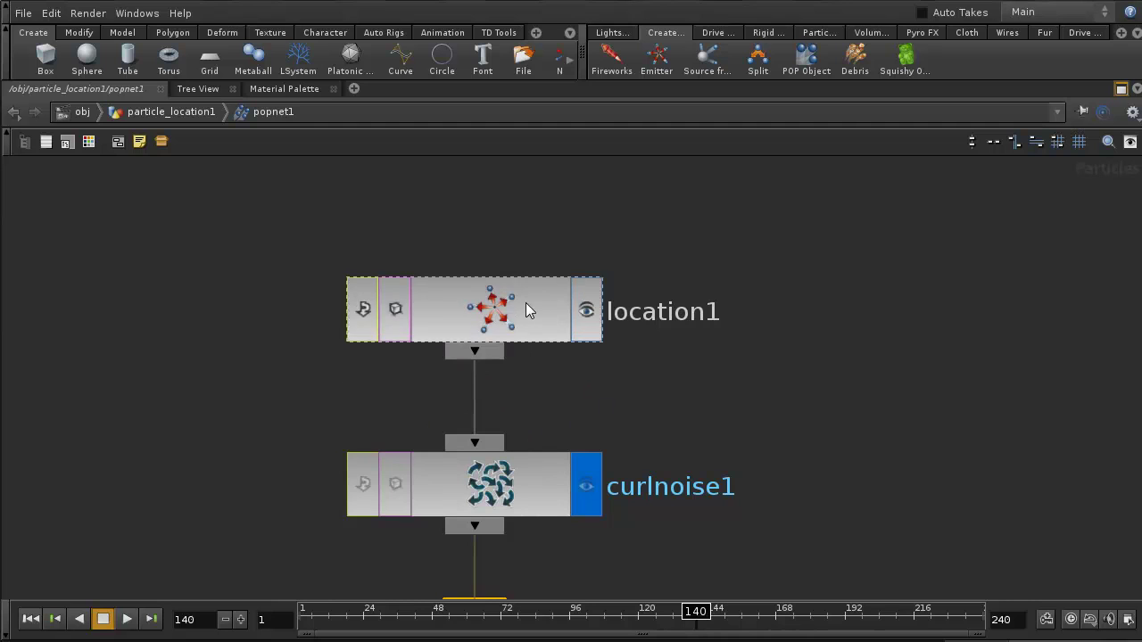
Examine popnet1's node information and point attributes at the particle_location1 level, and go up to the obj level.
left_click(198, 116)
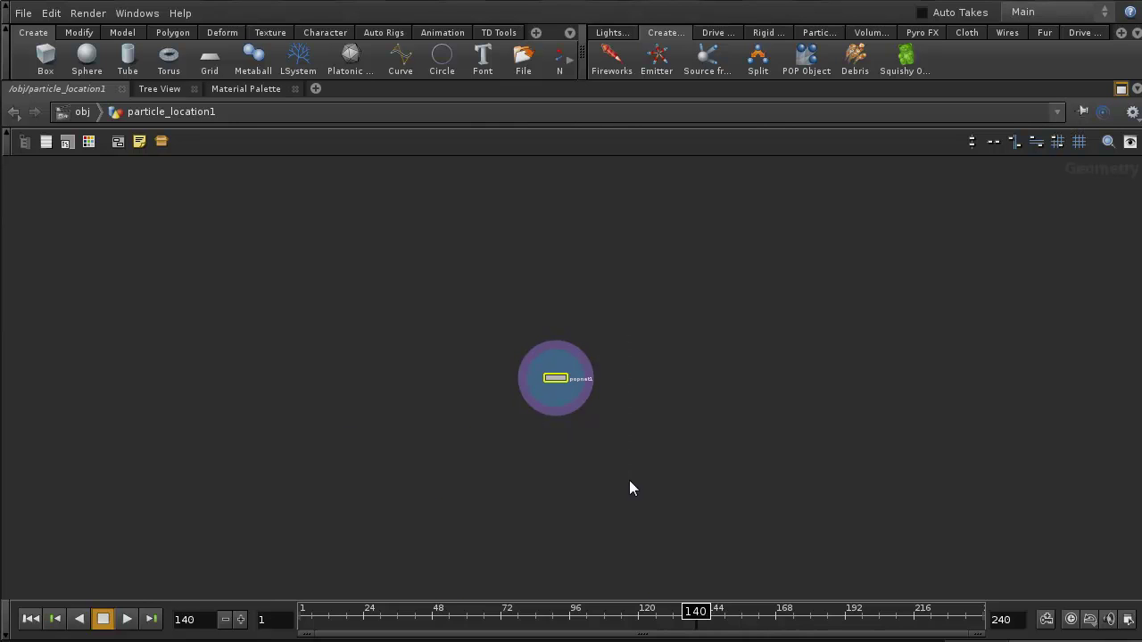
right_click(556, 380)
left_click(657, 337)
right_click_drag(632, 373, 845, 352)
middle_click_drag(205, 399, 904, 340)
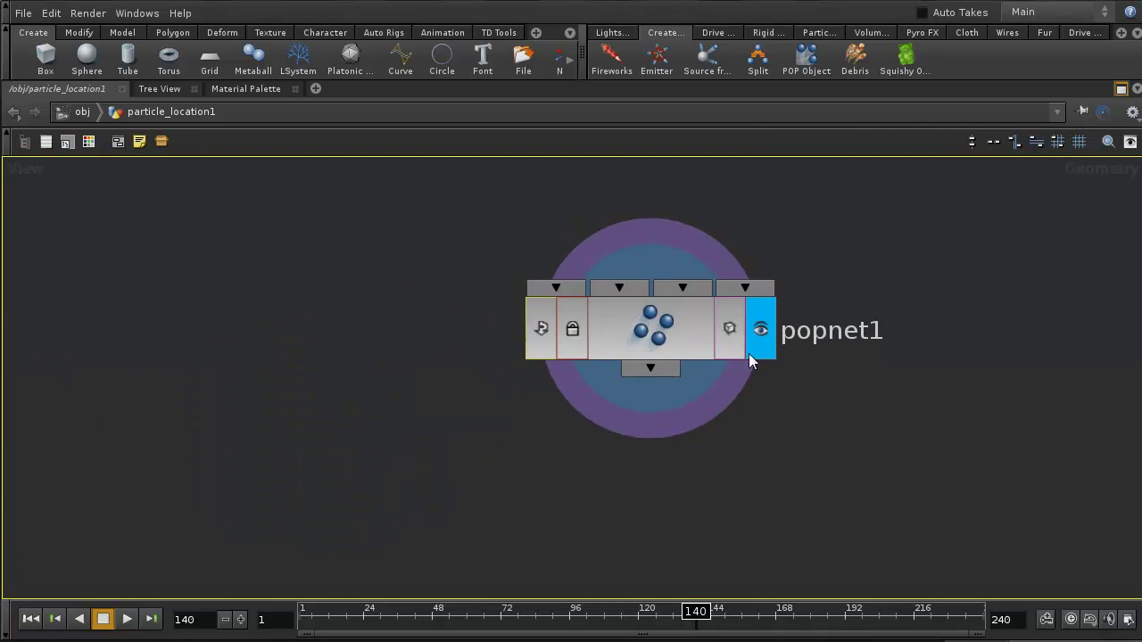
middle_click(647, 330)
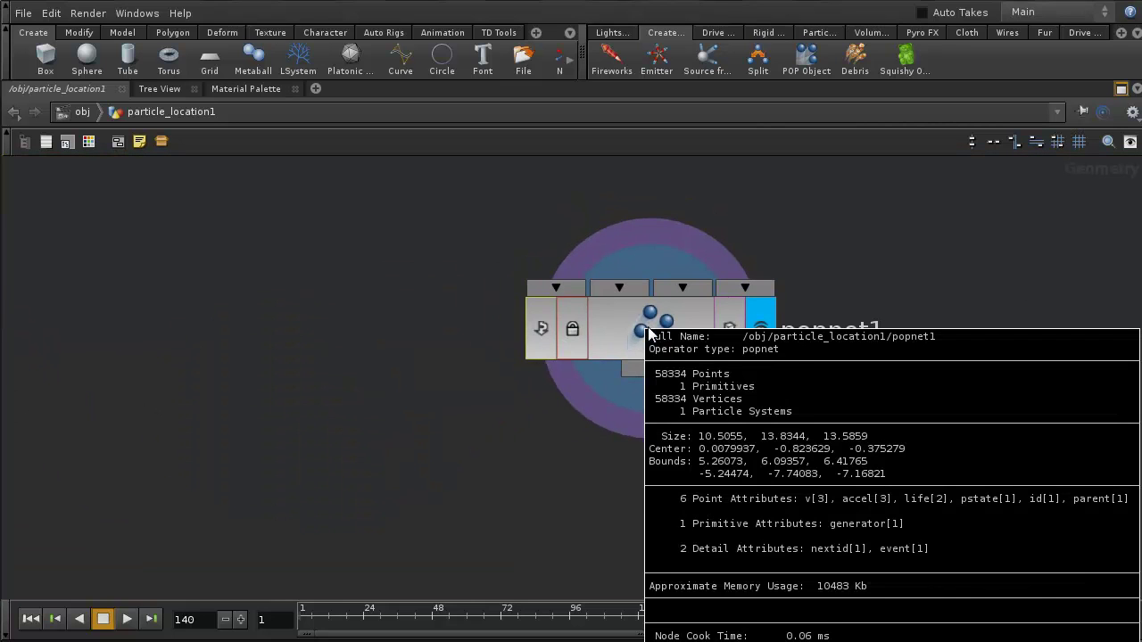
middle_click(650, 337)
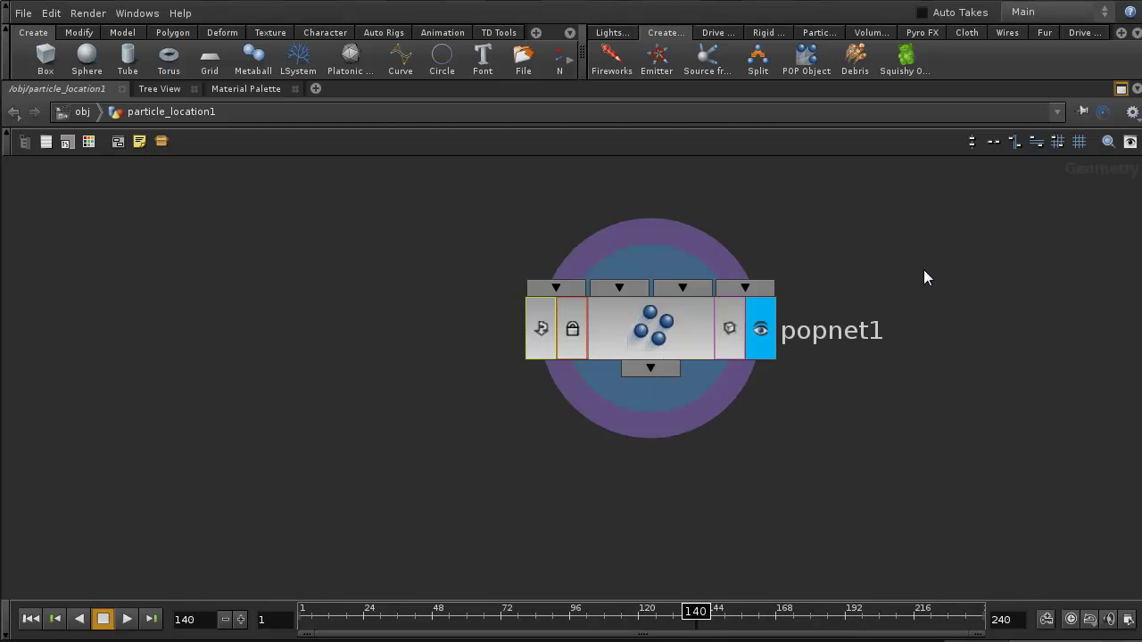
left_click(81, 111)
left_click_drag(279, 492, 523, 340)
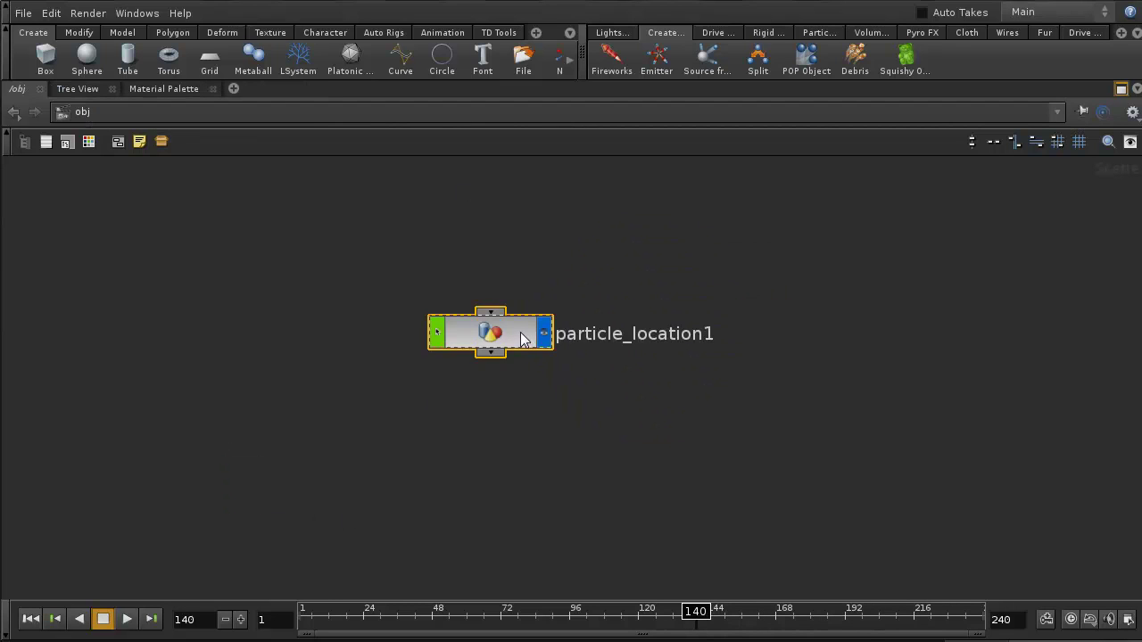
Navigate from the obj level through particle_location1 and popnet1 into voppop1's VEX network.
double_click(521, 343)
key("h")
double_click(612, 331)
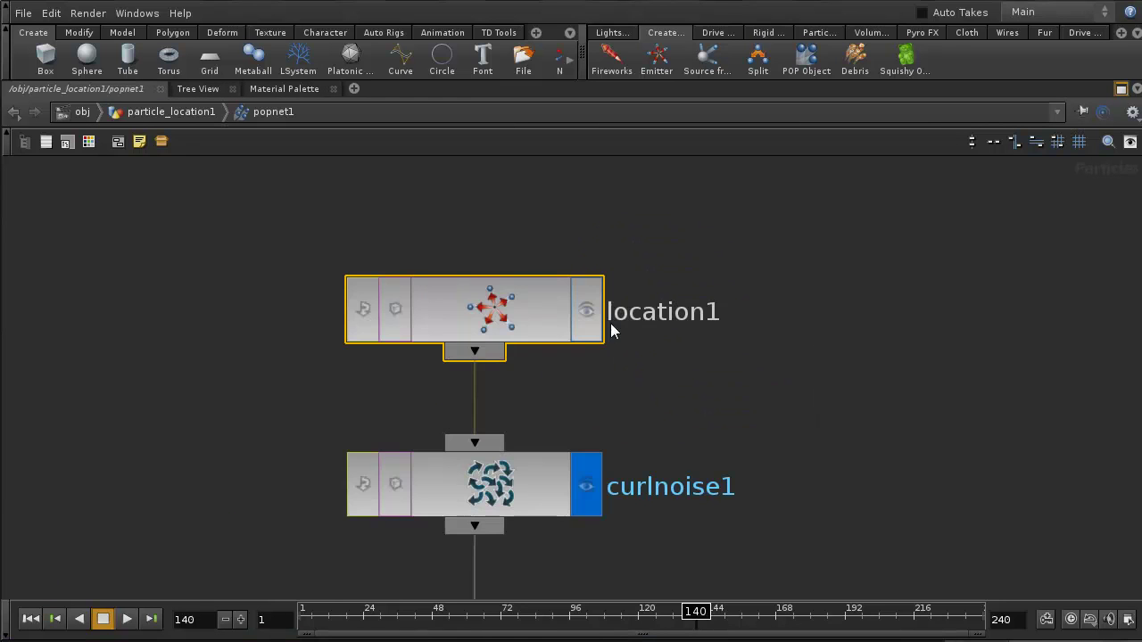
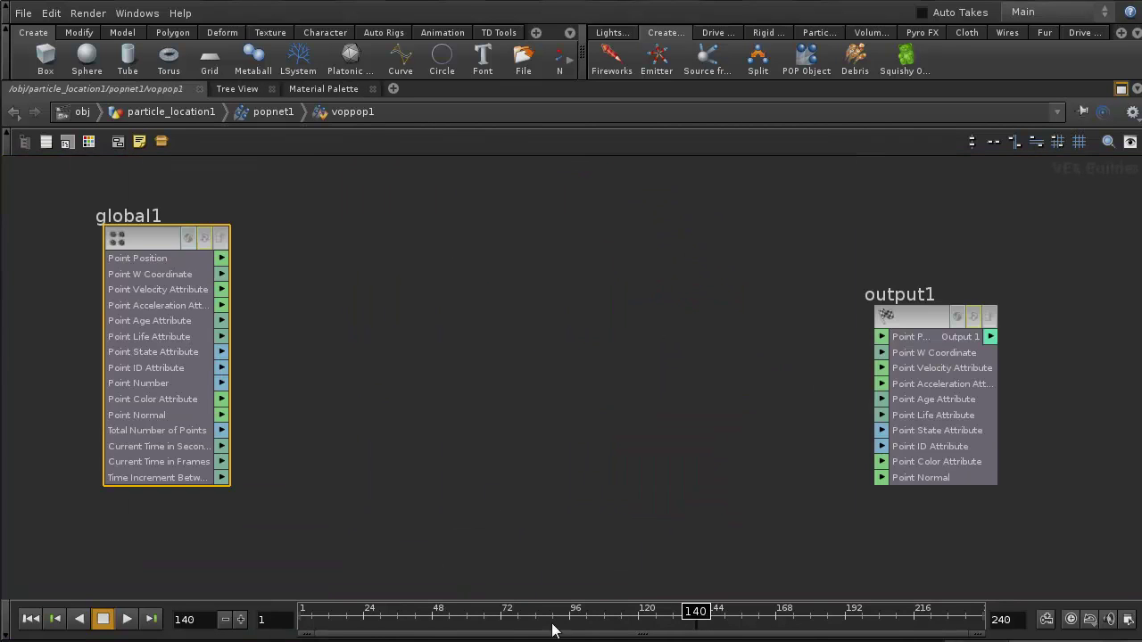
scroll(452, 387, "up", 2)
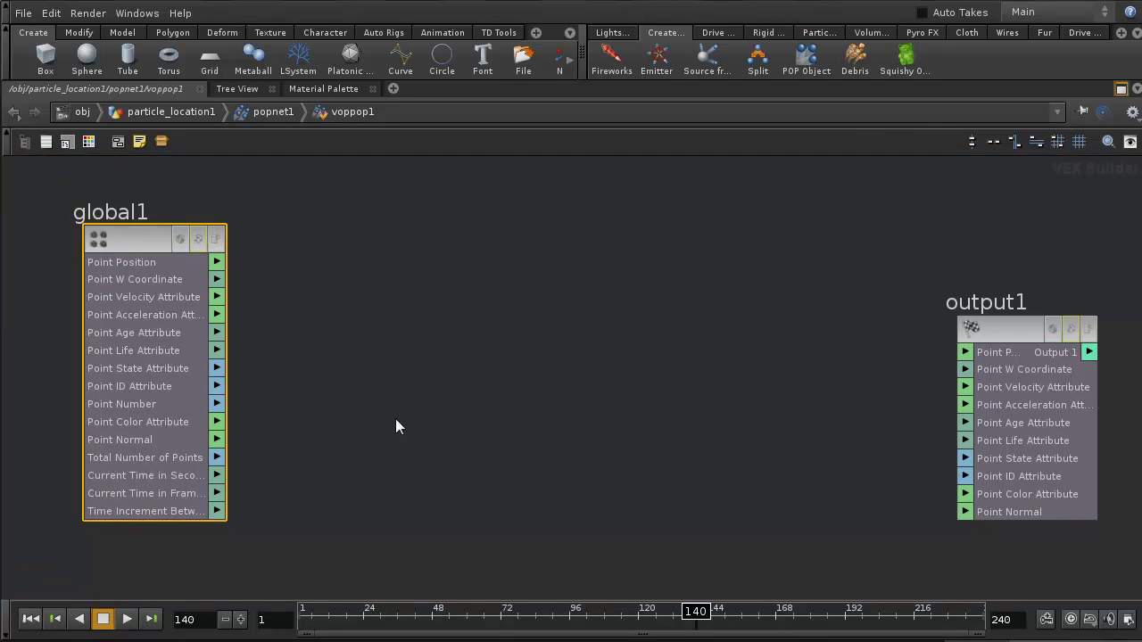
Add a Parameter node between global1 and output1, name its parameter v, and review the available parameter types.
left_click(340, 328)
key("Tab")
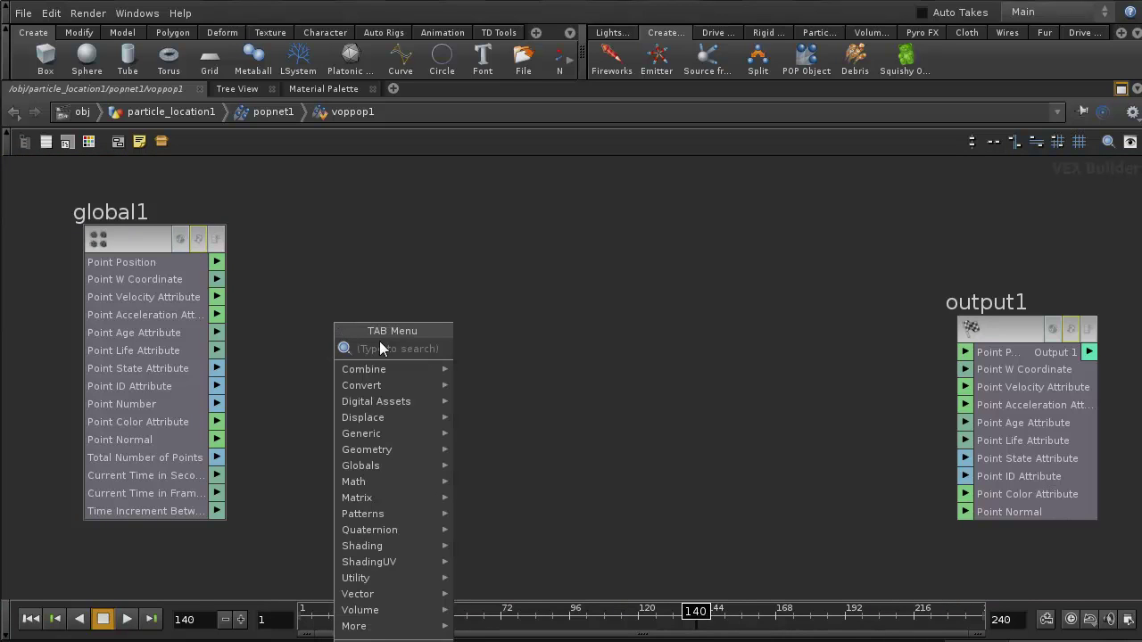
type("Parameter")
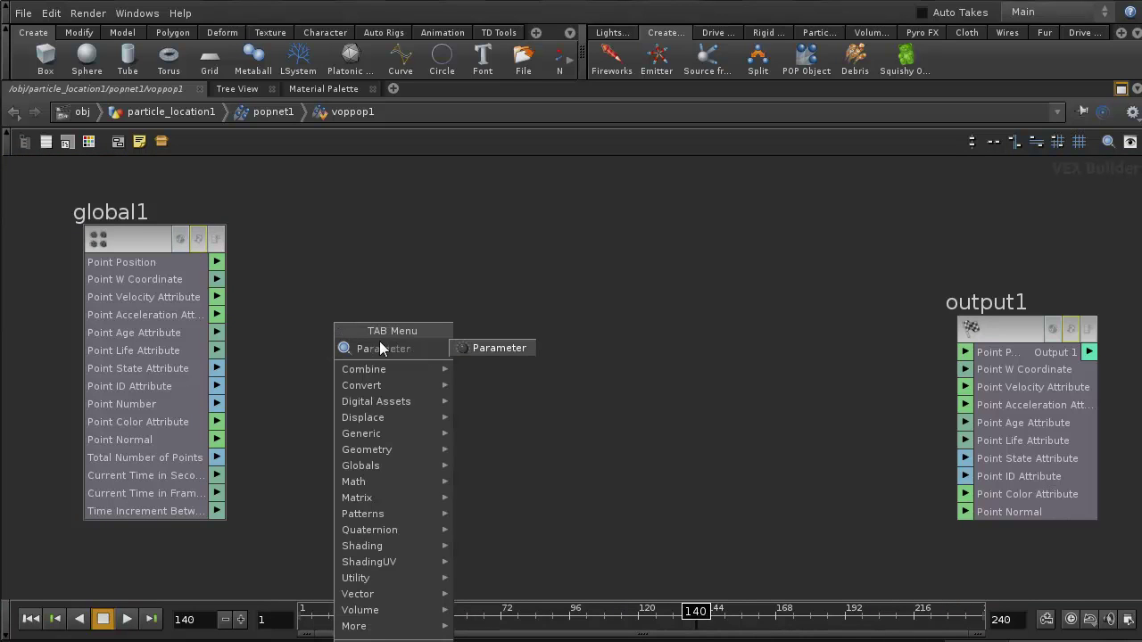
left_click(469, 349)
key("p")
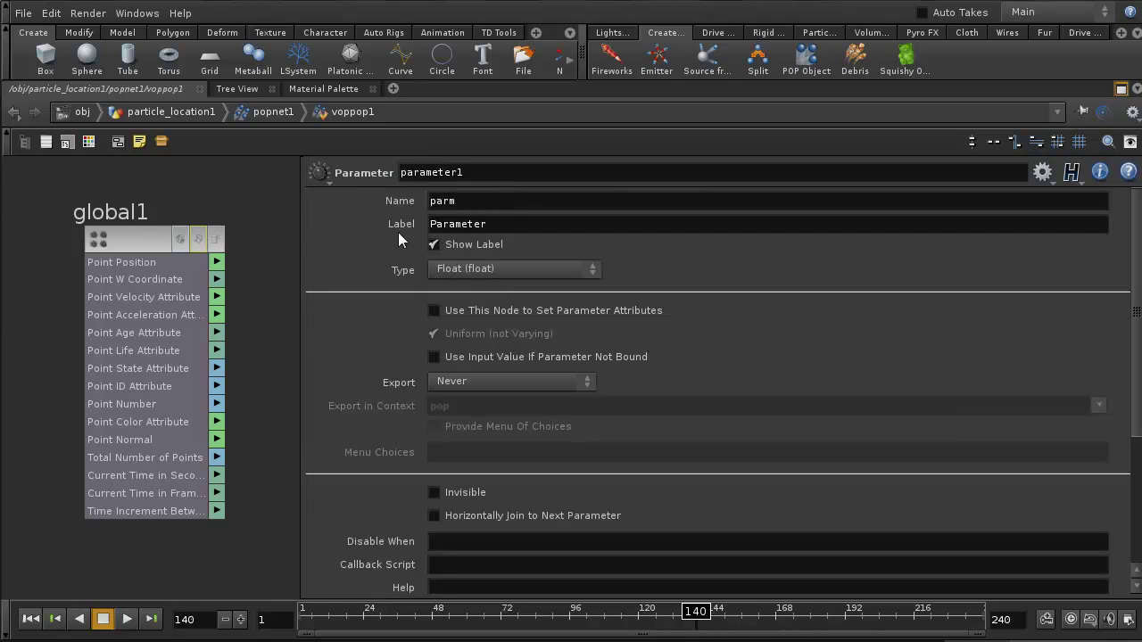
double_click(476, 201)
type("v")
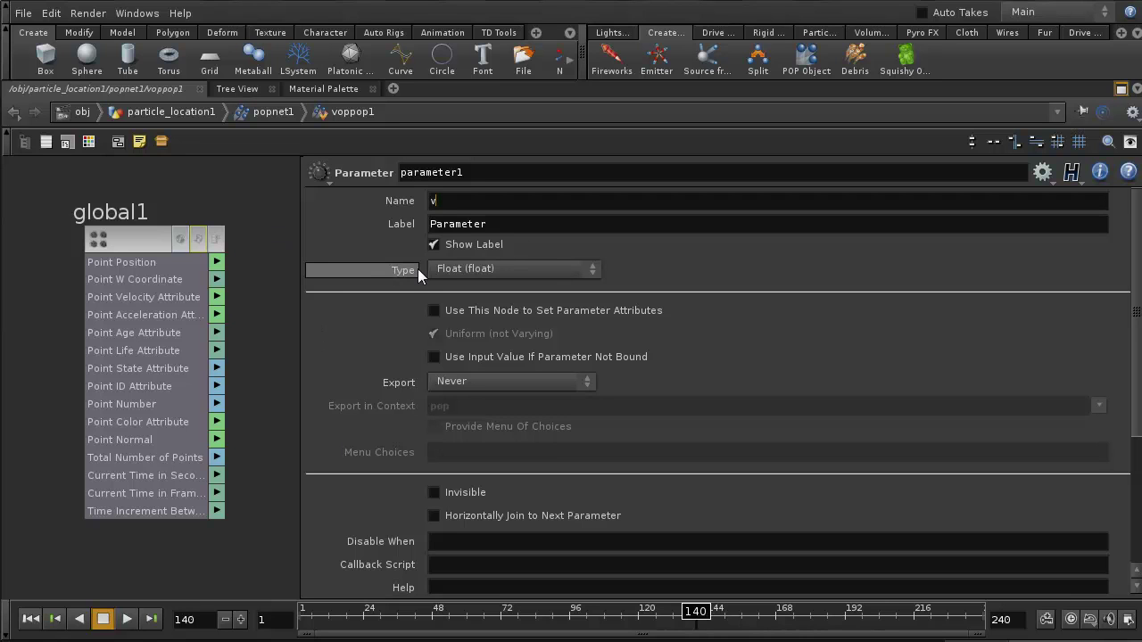
left_click(486, 269)
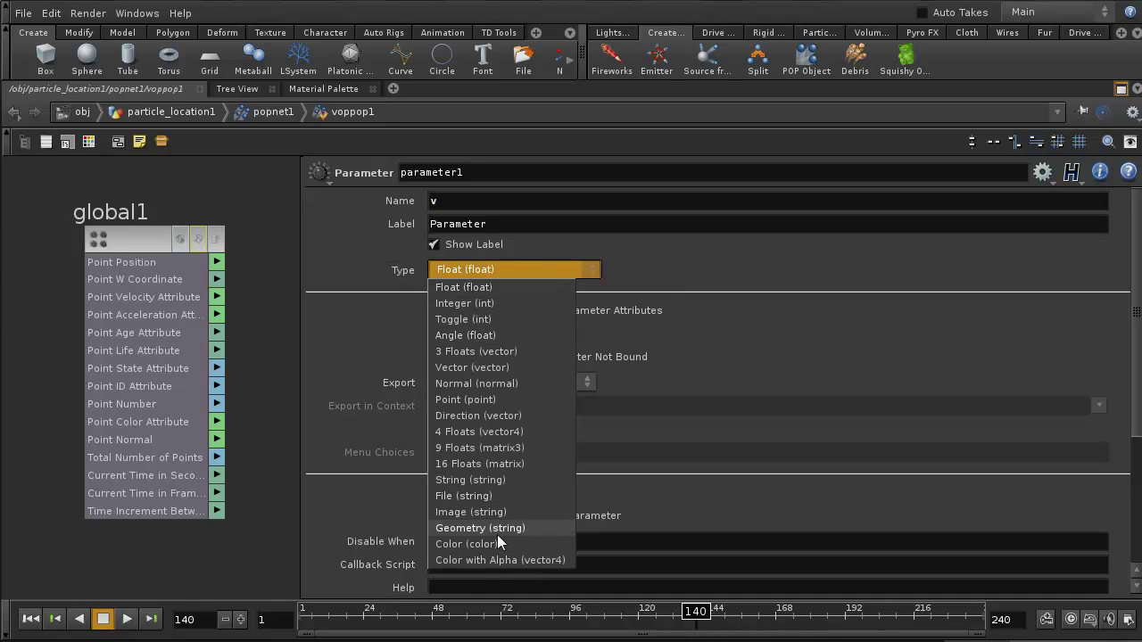
left_click(306, 254)
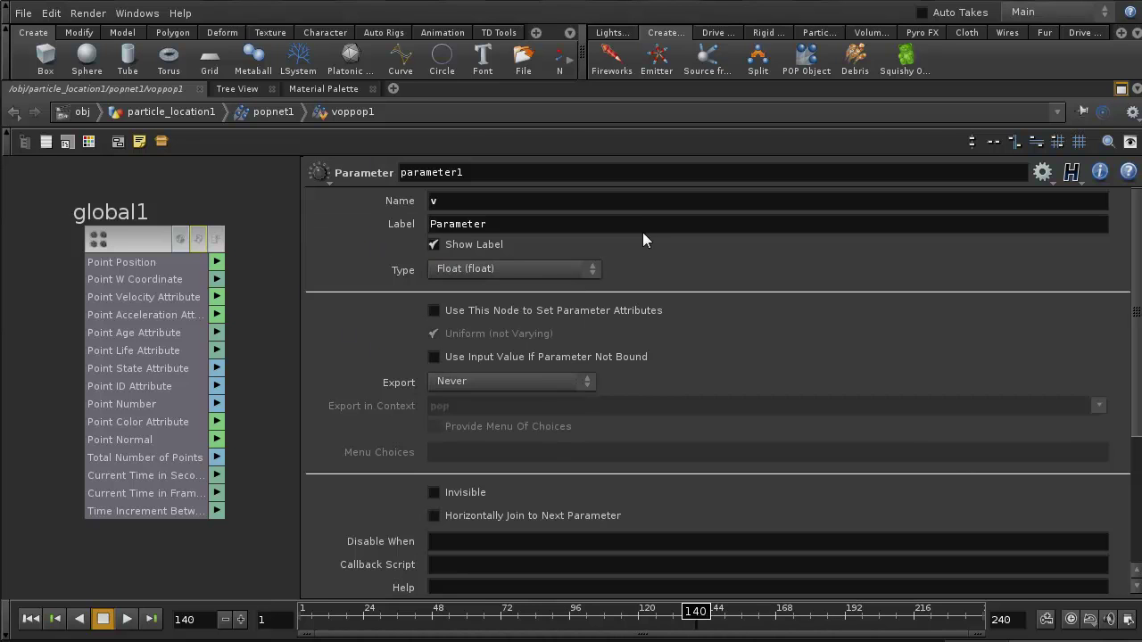
key("p")
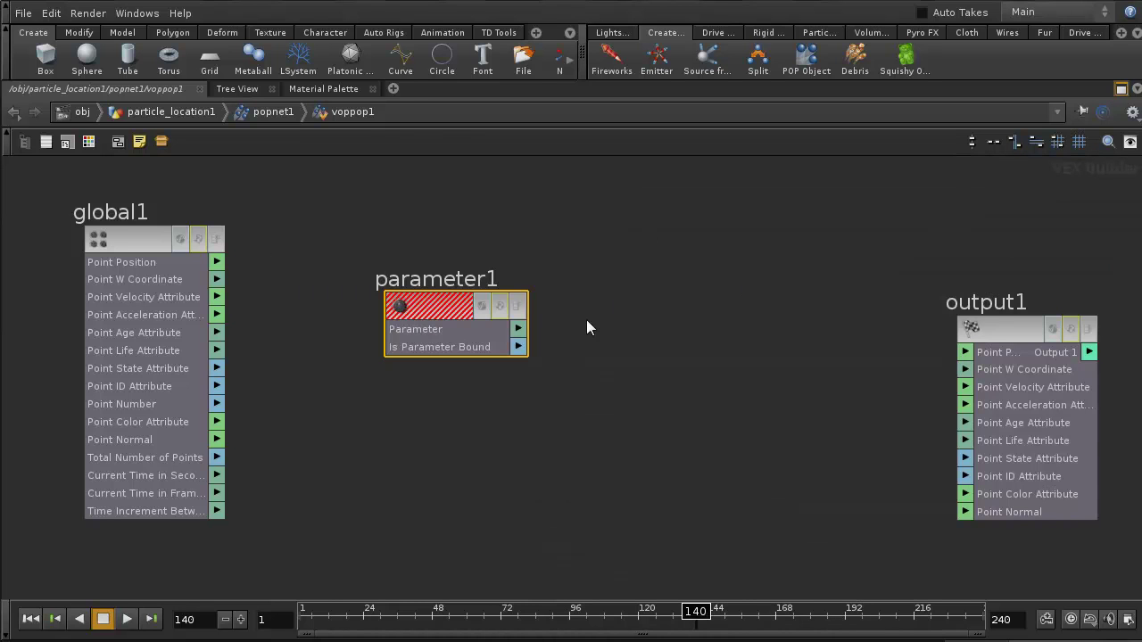
Reposition parameter1 near global1 and delete it from the network.
left_click_drag(454, 310, 453, 266)
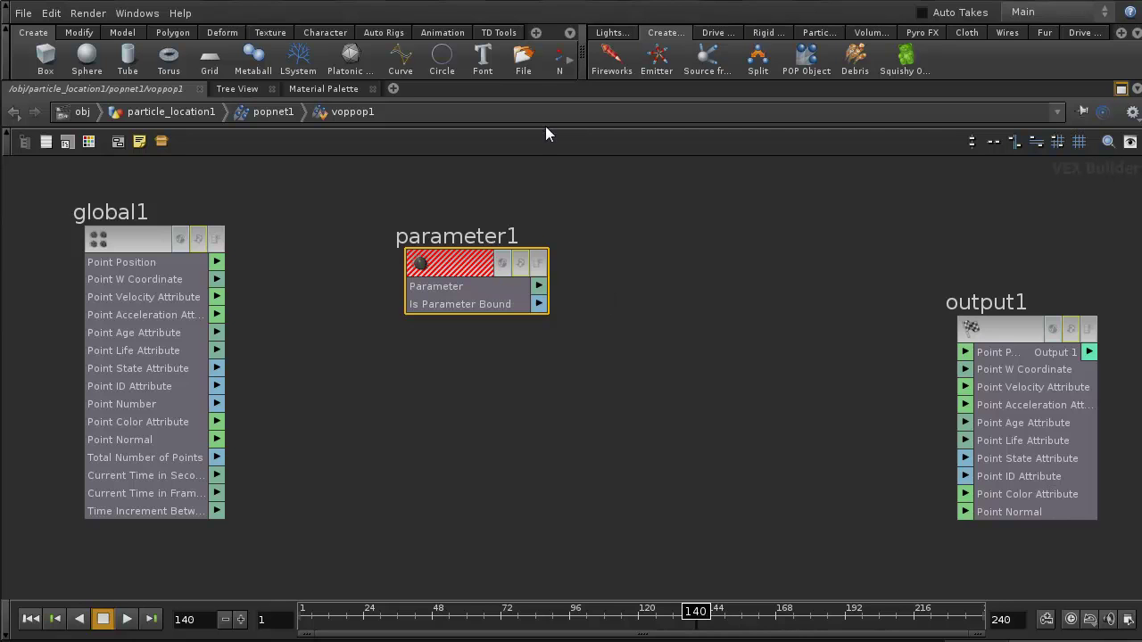
left_click_drag(445, 262, 514, 211)
left_click(461, 242)
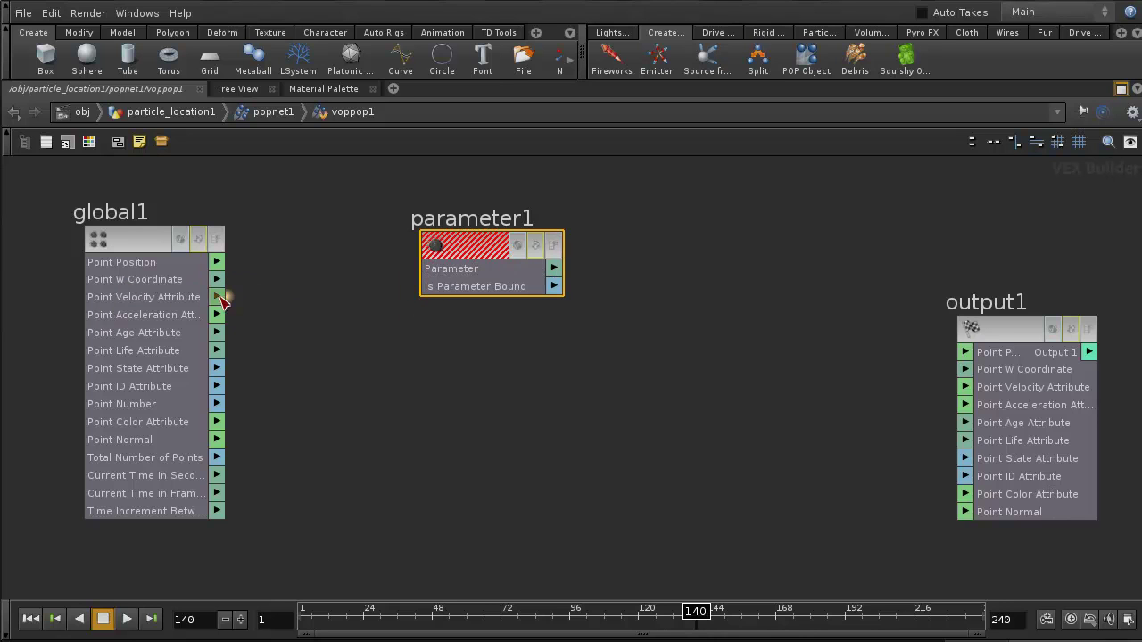
left_click_drag(465, 243, 375, 232)
key("Delete")
Add a Length node to voppop1's network and place it beside global1.
left_click(342, 288)
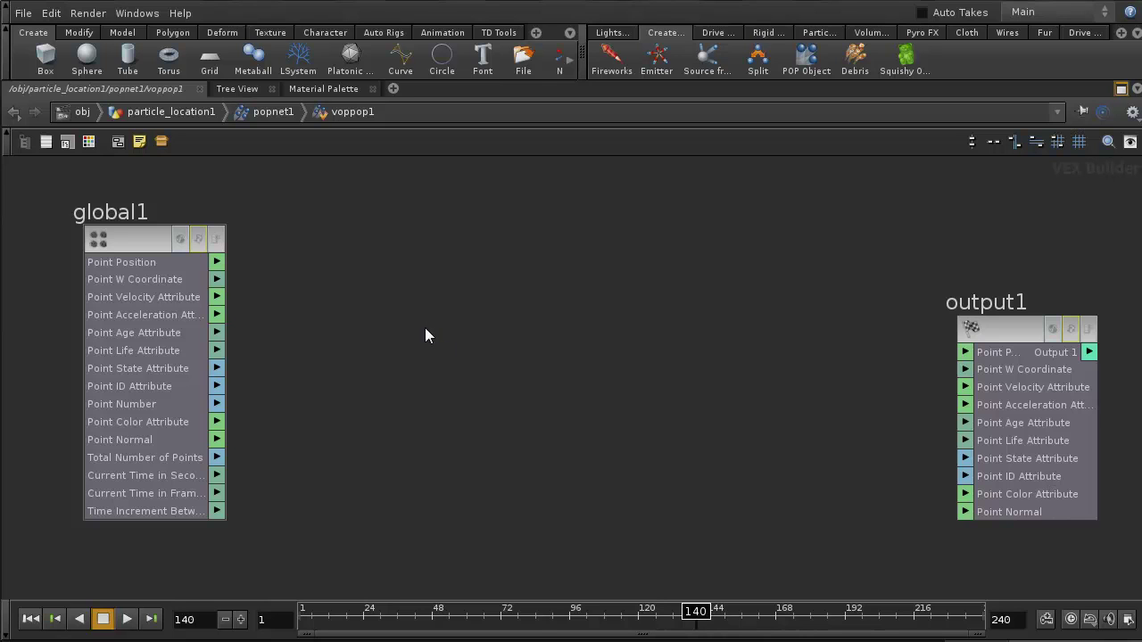
key("Tab")
type("Length")
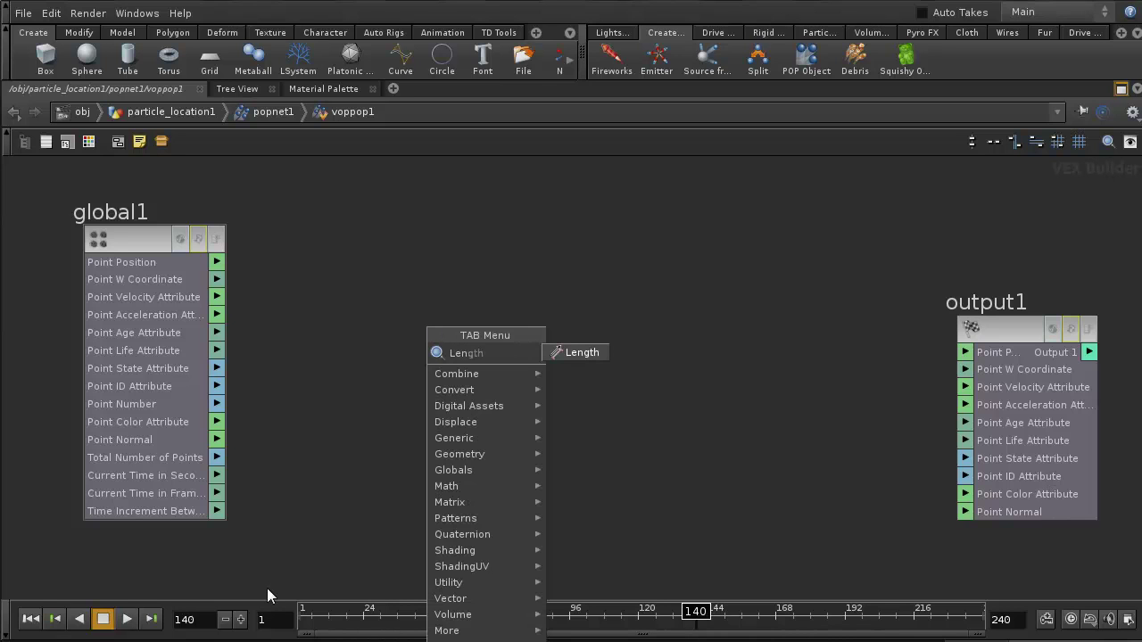
left_click(580, 352)
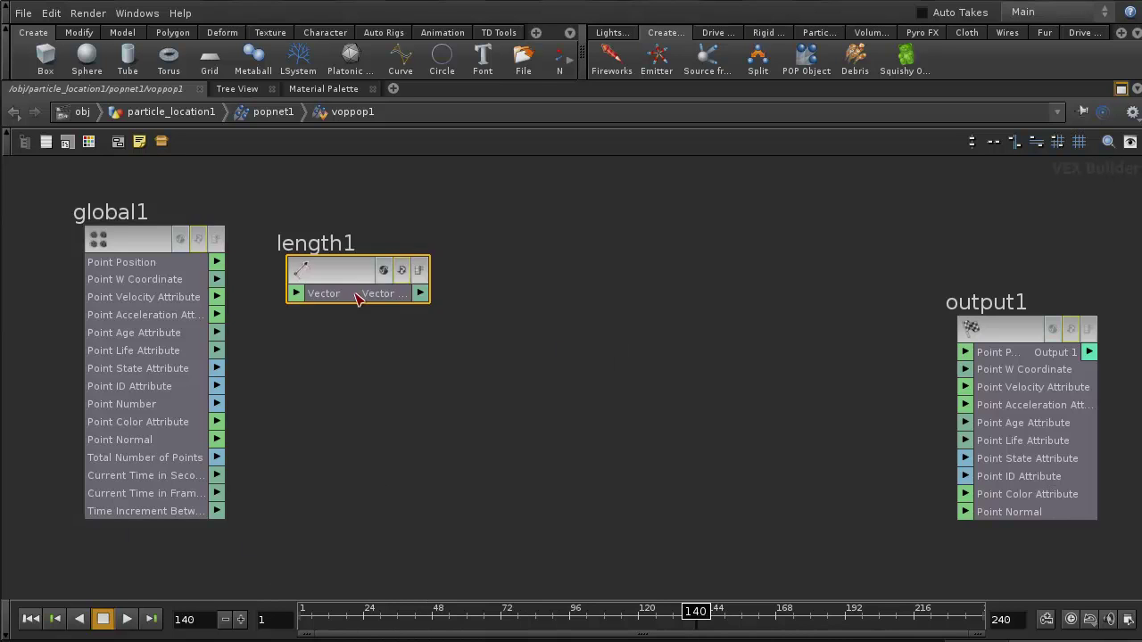
left_click(396, 303)
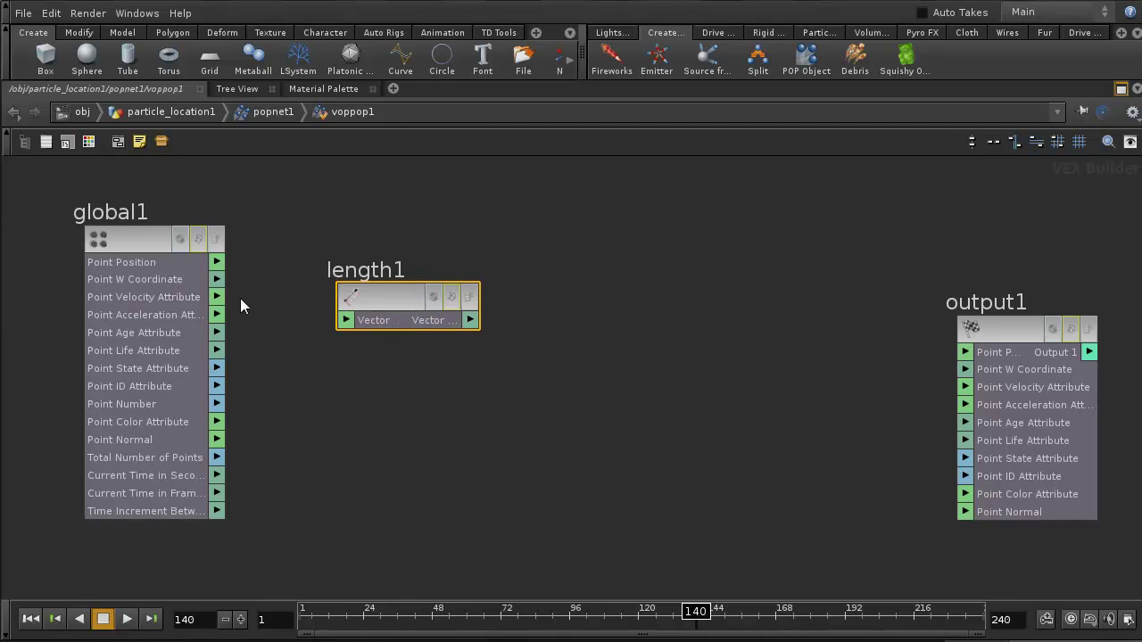
Connect global1's Point Velocity Attribute output to length1's Vector input and align length1 with global1.
left_click(218, 298)
left_click(351, 324)
left_click_drag(373, 323, 355, 264)
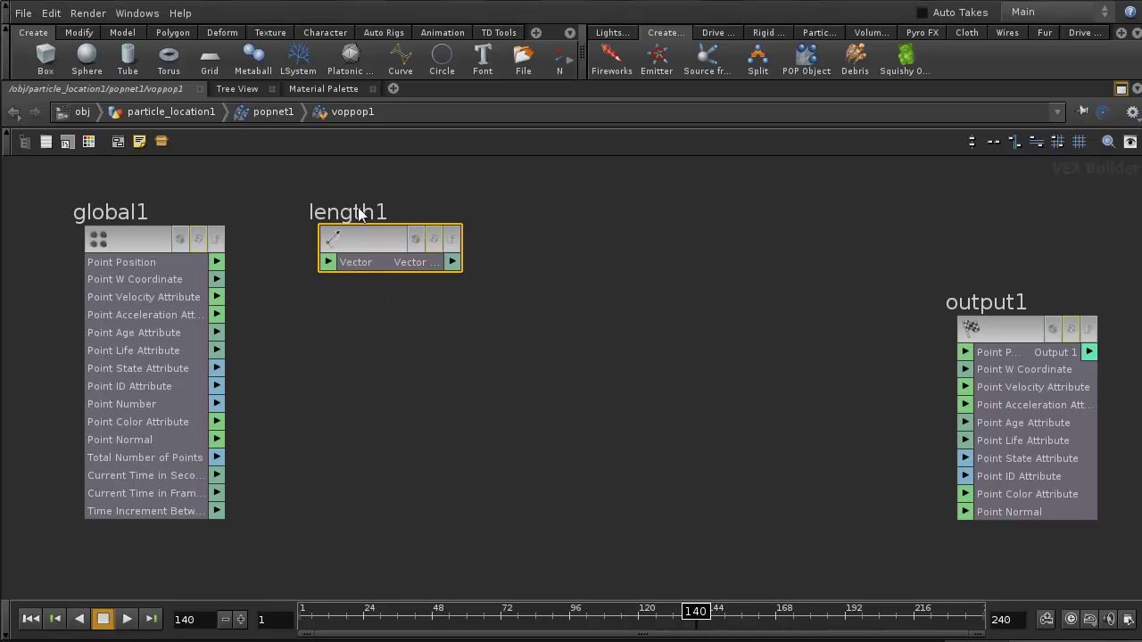
left_click(328, 263)
left_click(217, 297)
left_click_drag(354, 266, 370, 239)
left_click(370, 327)
Reposition output1, leaving a wide gap between it and length1.
left_click_drag(1028, 355, 983, 306)
left_click_drag(836, 253, 647, 264)
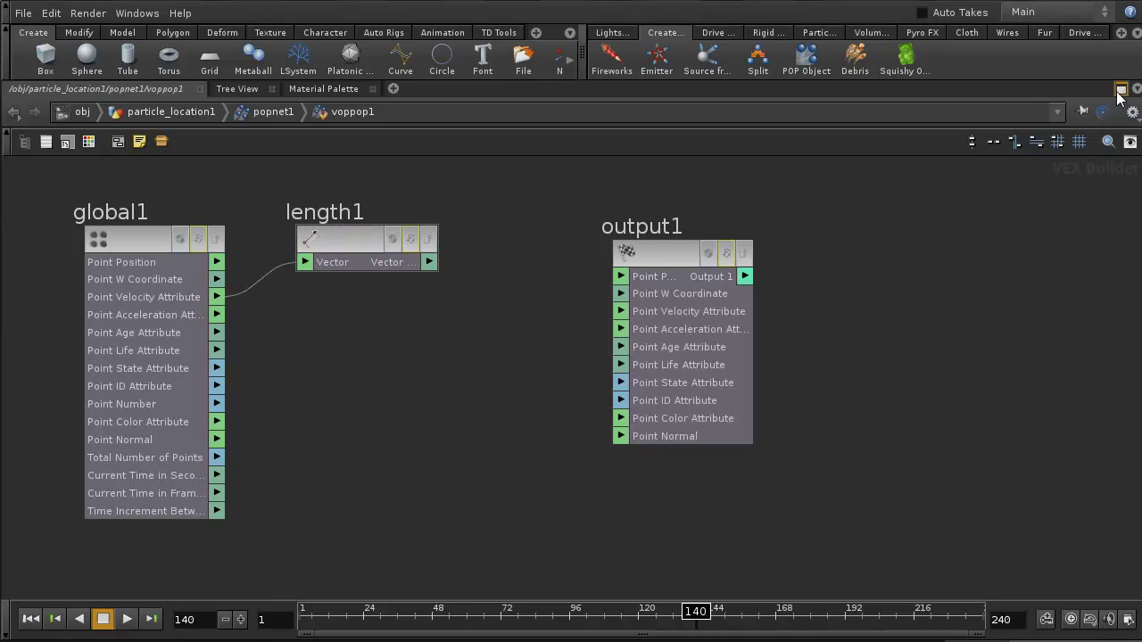
left_click_drag(956, 312, 956, 313)
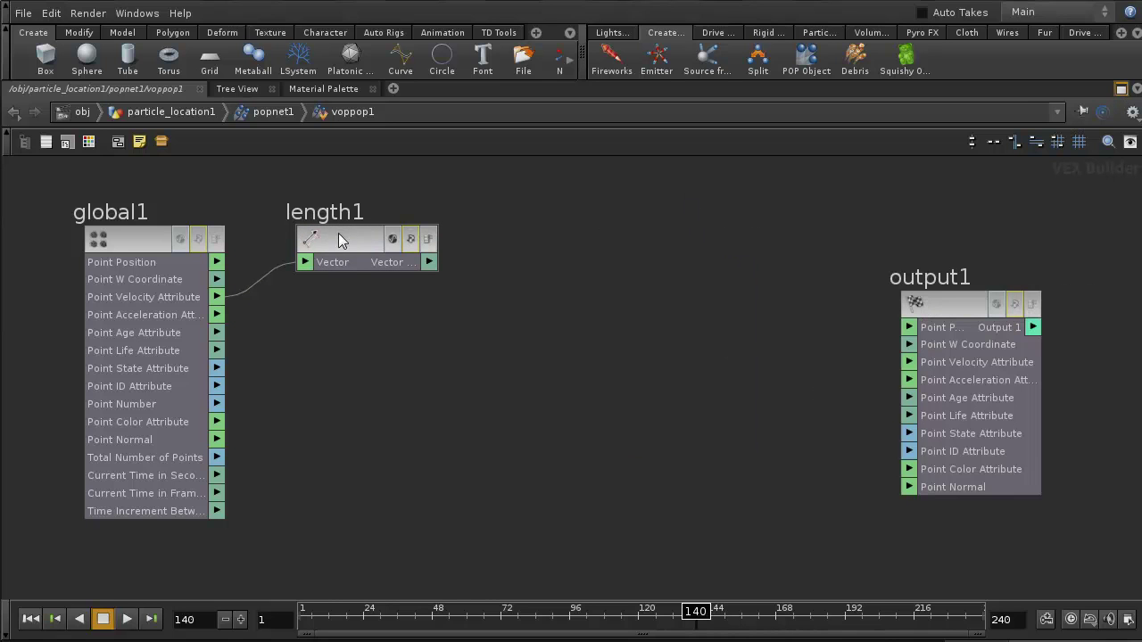
Add a Ramp Parameter node and place it between length1 and output1.
left_click(431, 264)
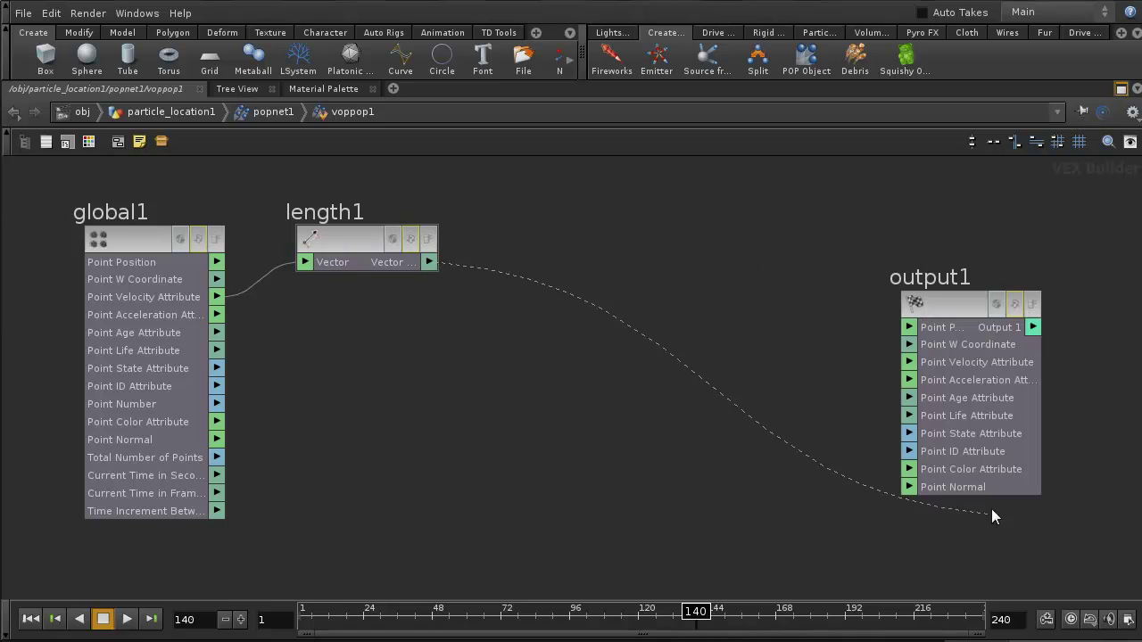
key("ctrl+a")
left_click(608, 430)
key("Tab")
type("ra")
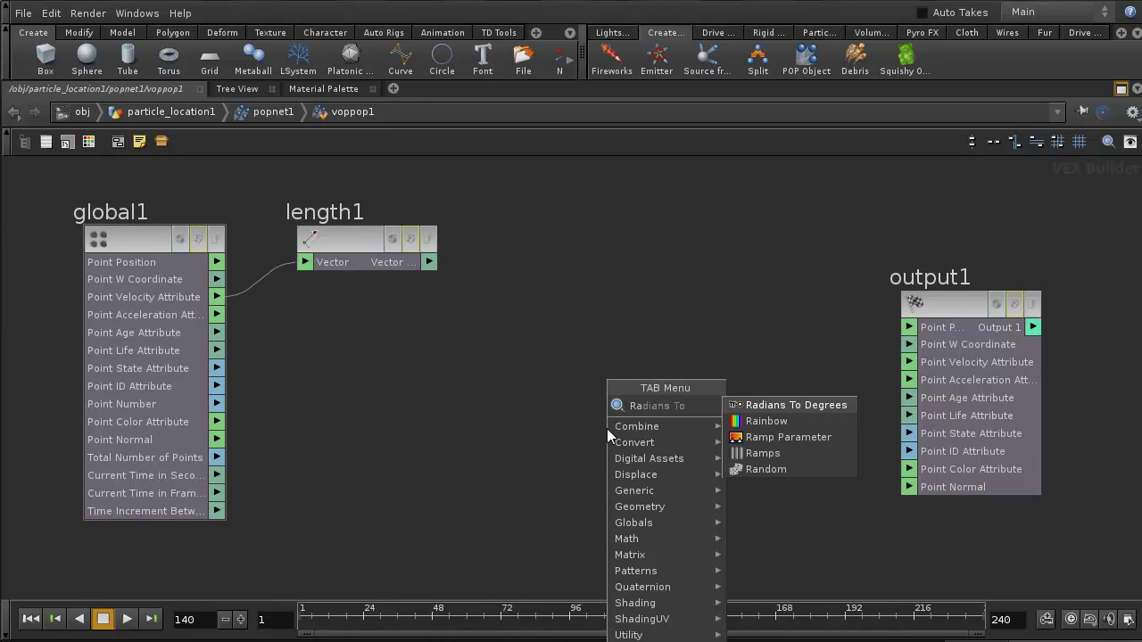
left_click(758, 438)
left_click_drag(666, 369, 680, 270)
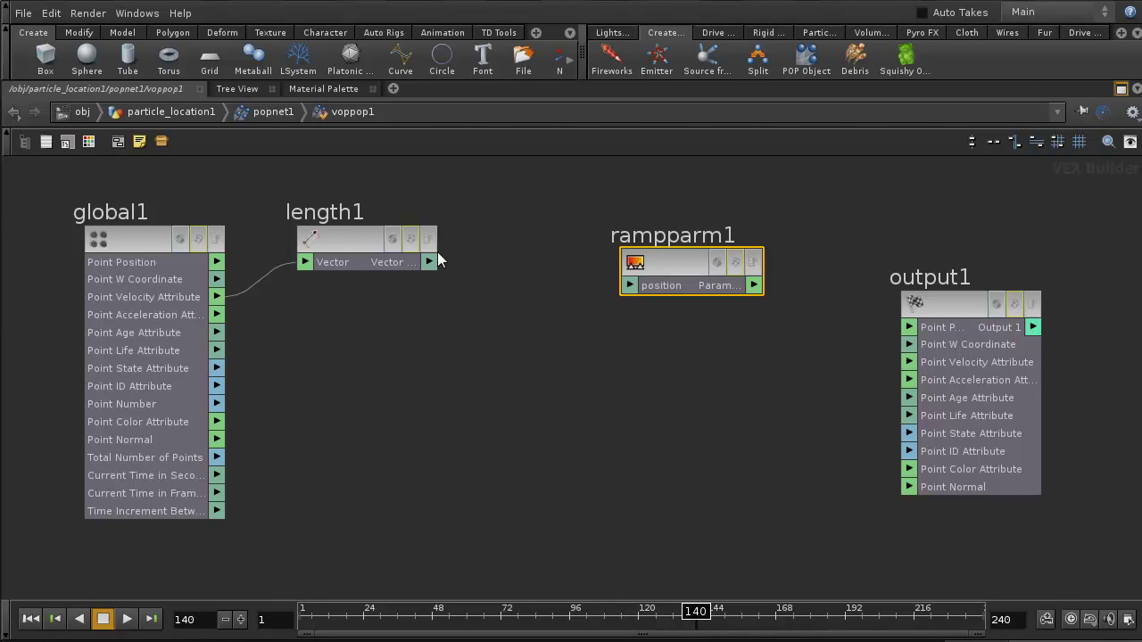
Connect length1's output to rampparm1's position input, and rampparm1's output to output1's Point Color Attribute.
left_click(541, 266)
left_click_drag(428, 263, 611, 316)
left_click(640, 290)
left_click_drag(648, 265, 557, 270)
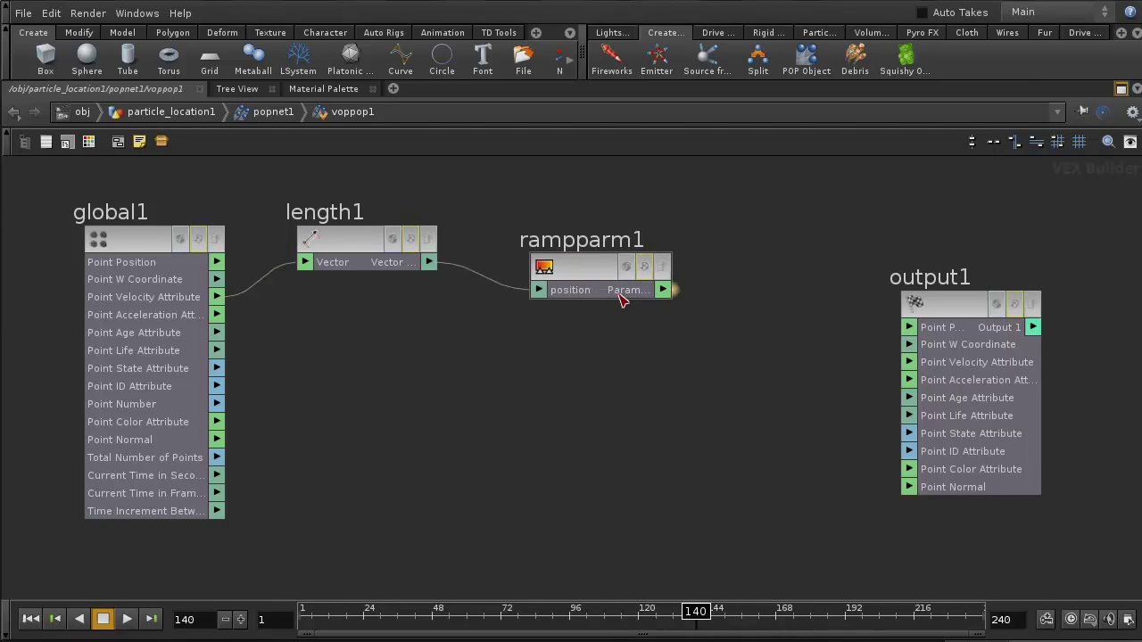
left_click(661, 295)
left_click_drag(840, 593, 909, 470)
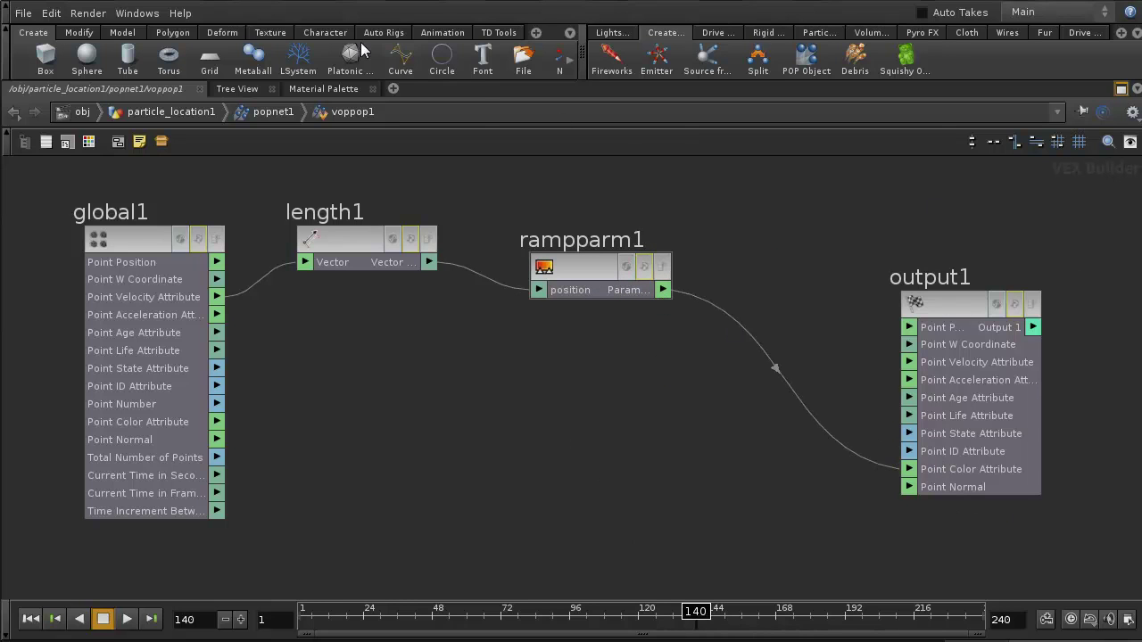
Restore the multi-pane layout and play the particle simulation from frame 1 to check it in the viewport.
left_click(1134, 90)
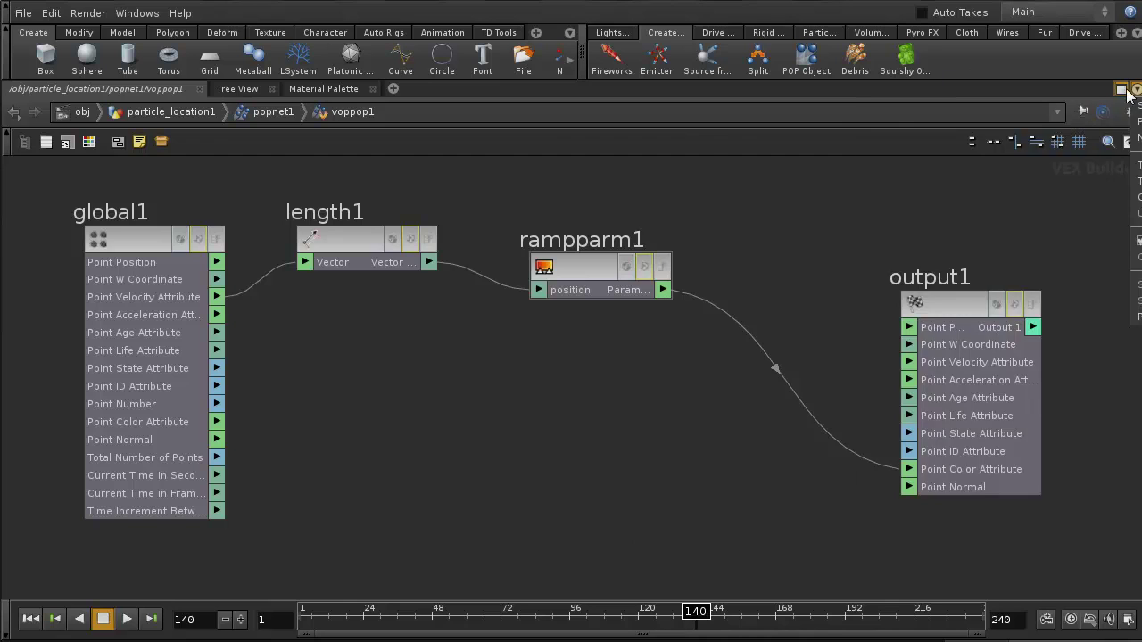
left_click(1121, 89)
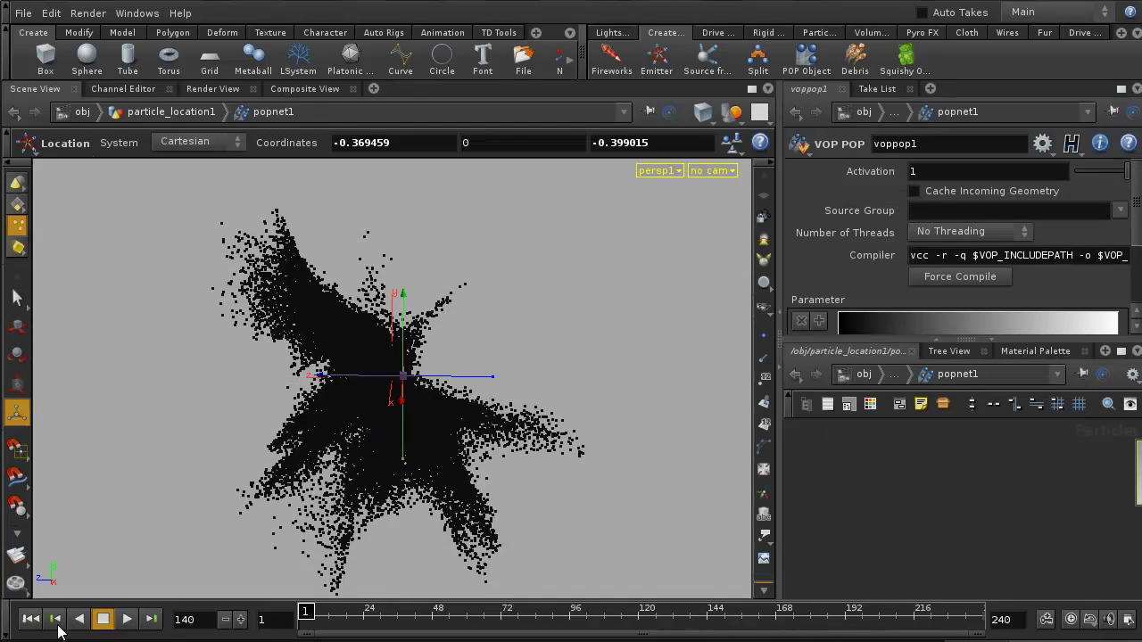
left_click(30, 618)
left_click(127, 618)
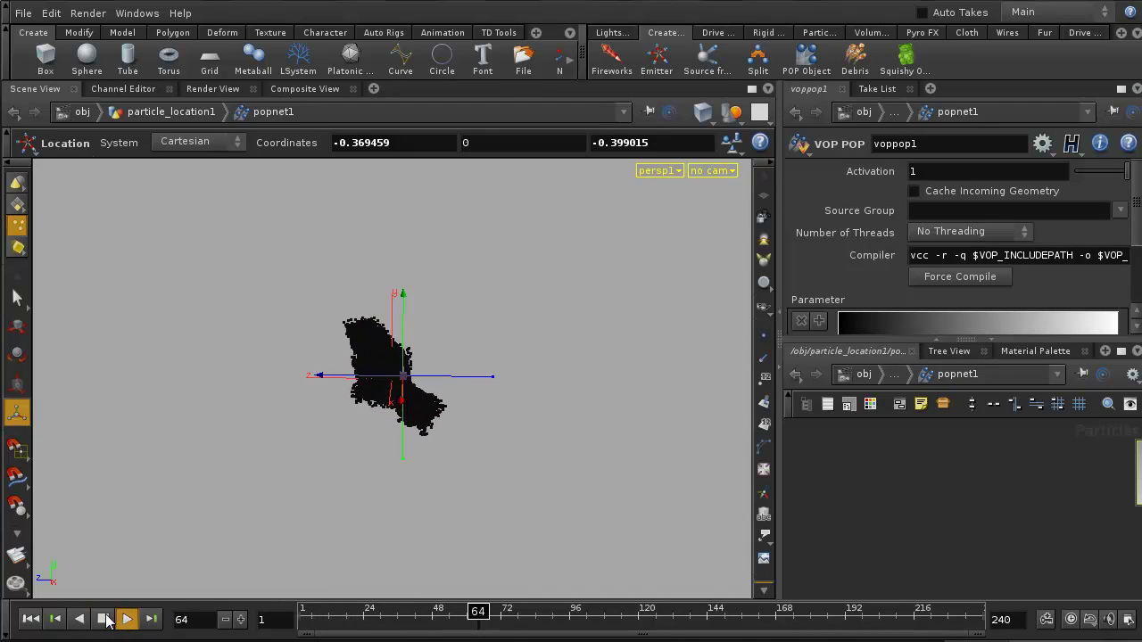
left_click(103, 618)
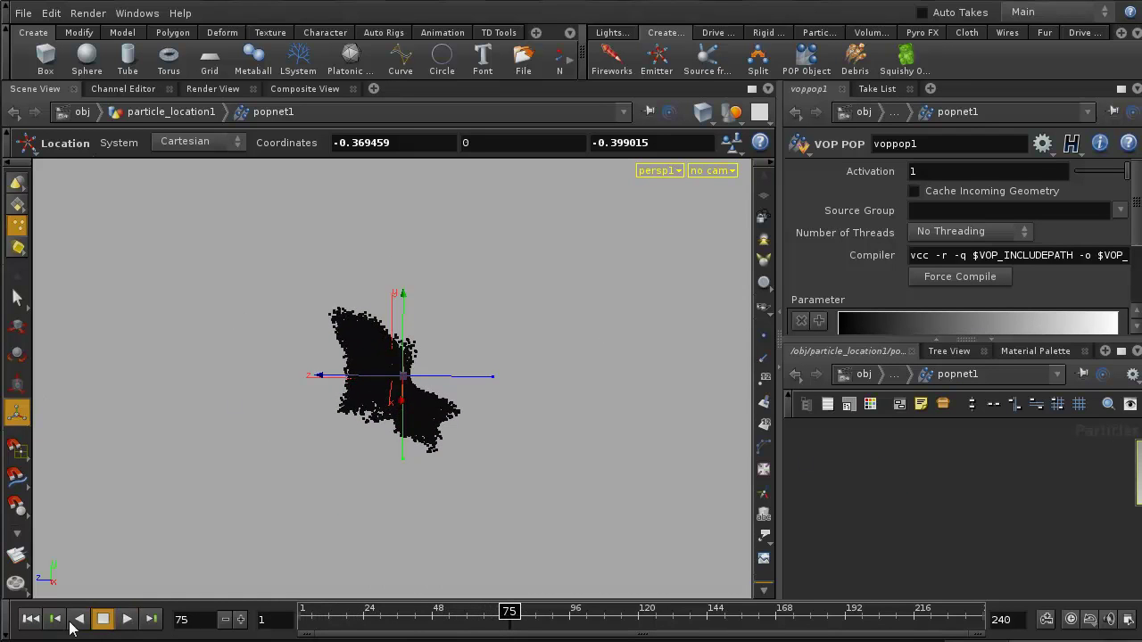
left_click(126, 618)
left_click(103, 618)
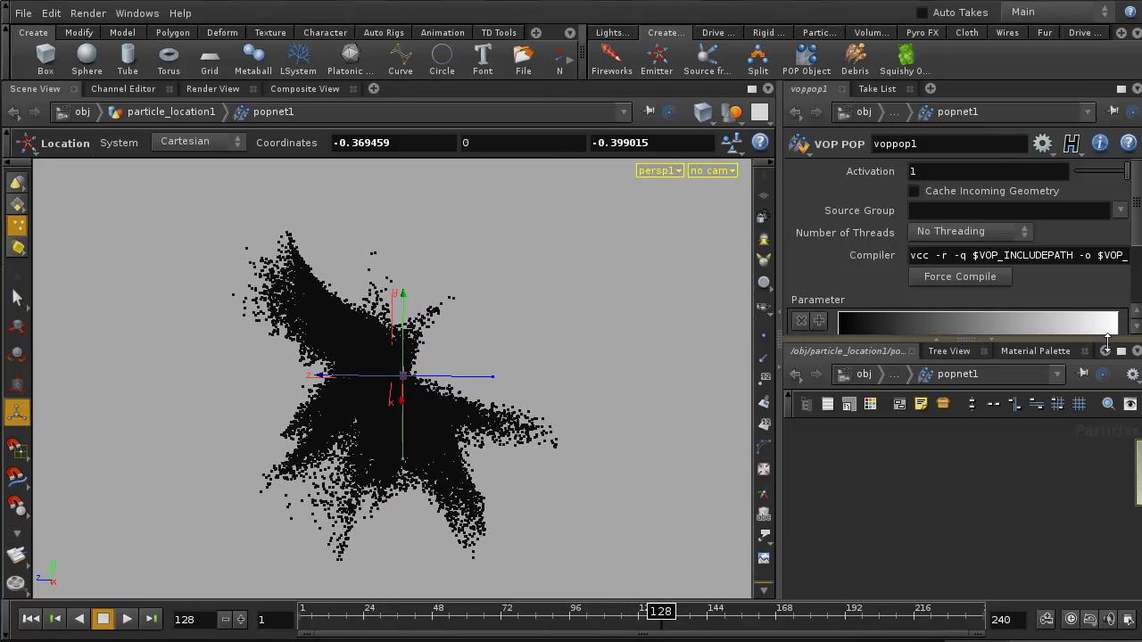
Maximize the network pane, return to popnet1's node chain and set the display flag on voppop1.
left_click(1121, 351)
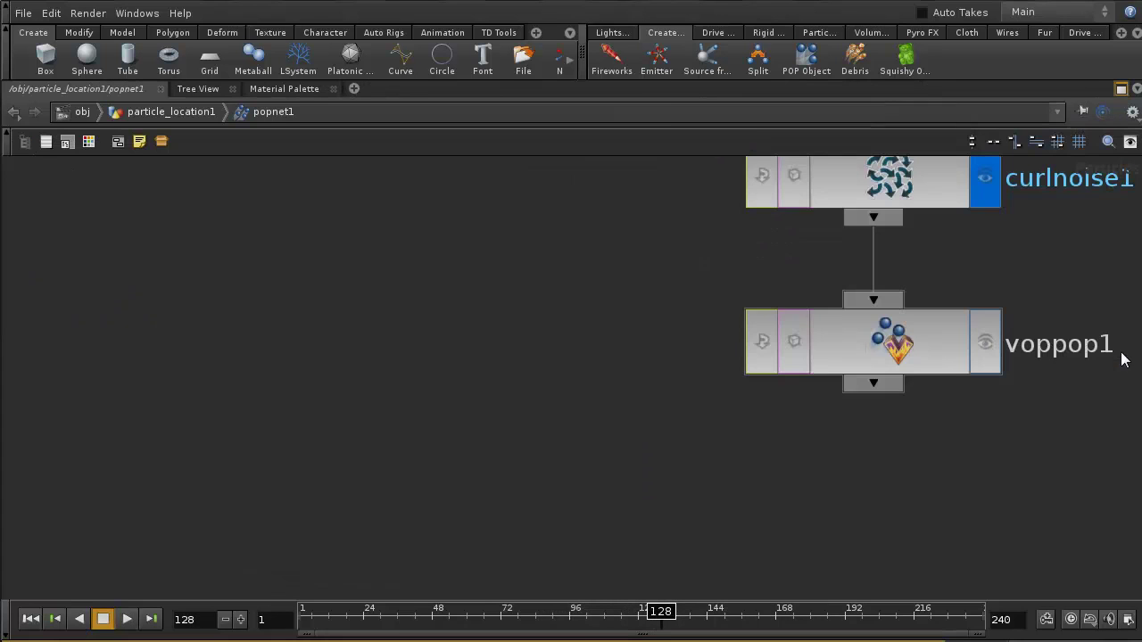
middle_click_drag(694, 336, 376, 429)
double_click(562, 460)
right_click(561, 460)
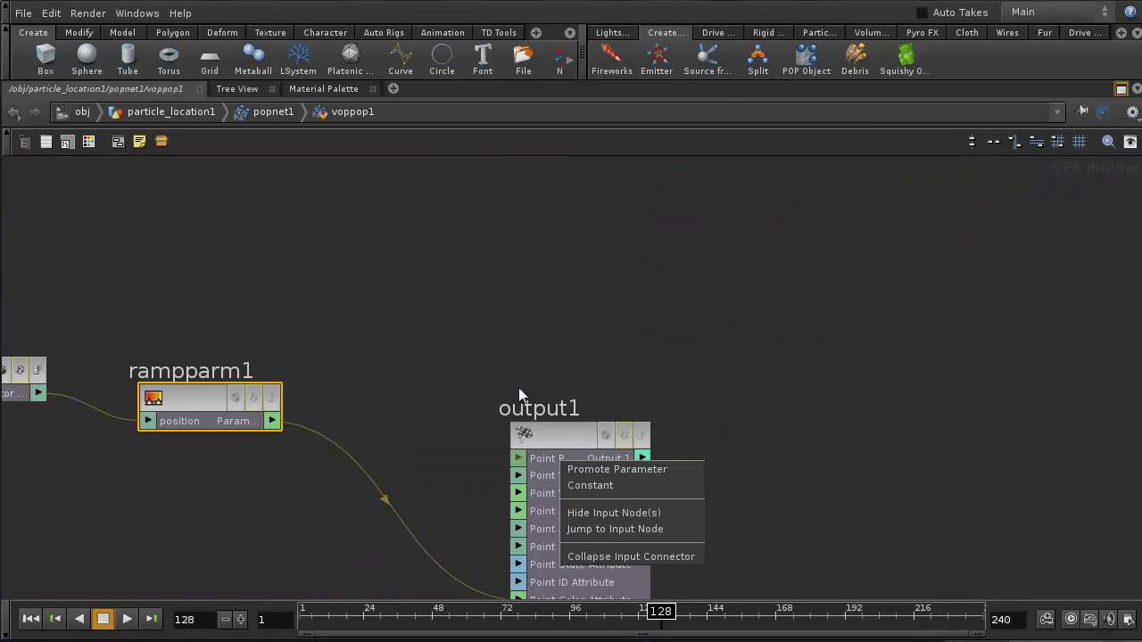
left_click(177, 113)
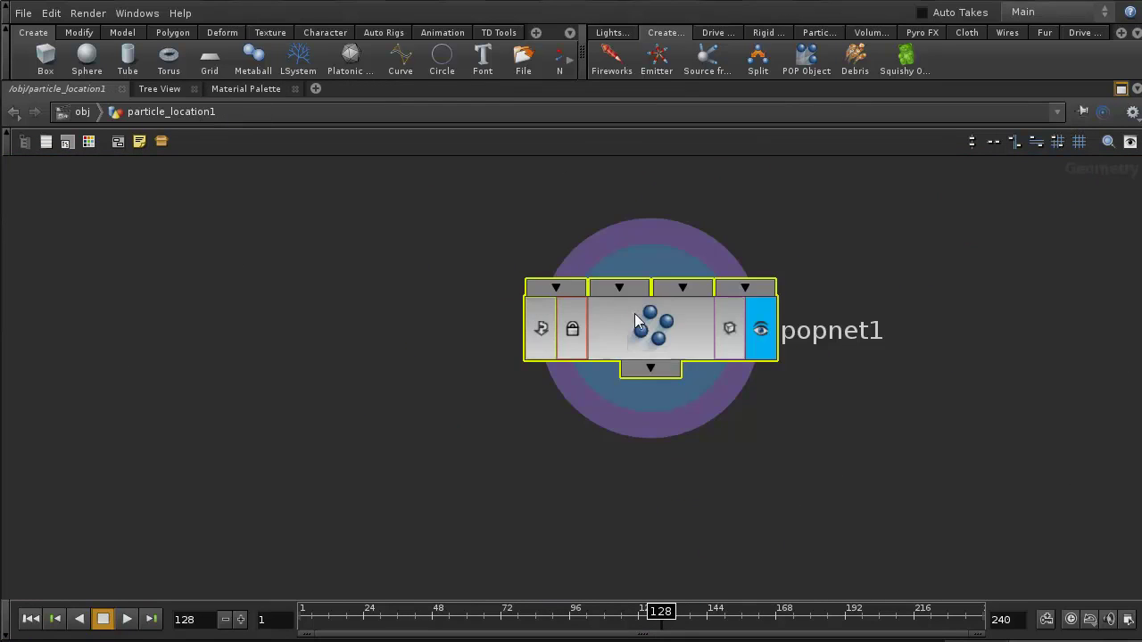
double_click(556, 267)
left_click(649, 482)
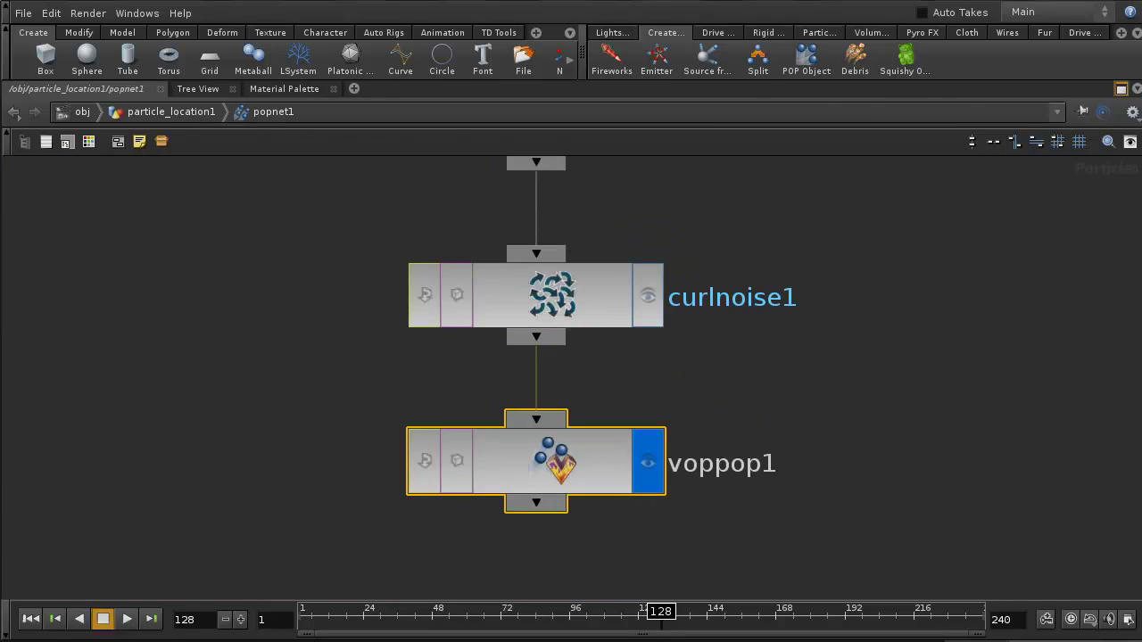
Restore the multi-pane layout and play back the simulation to check the particle colors driven by voppop1.
left_click(1121, 88)
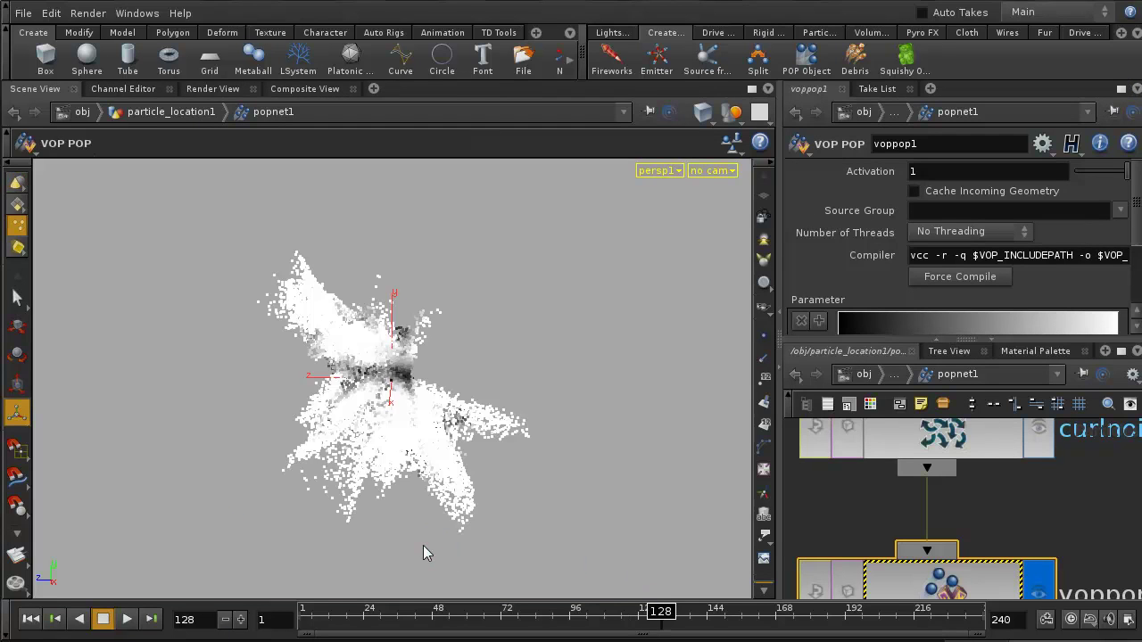
left_click(126, 618)
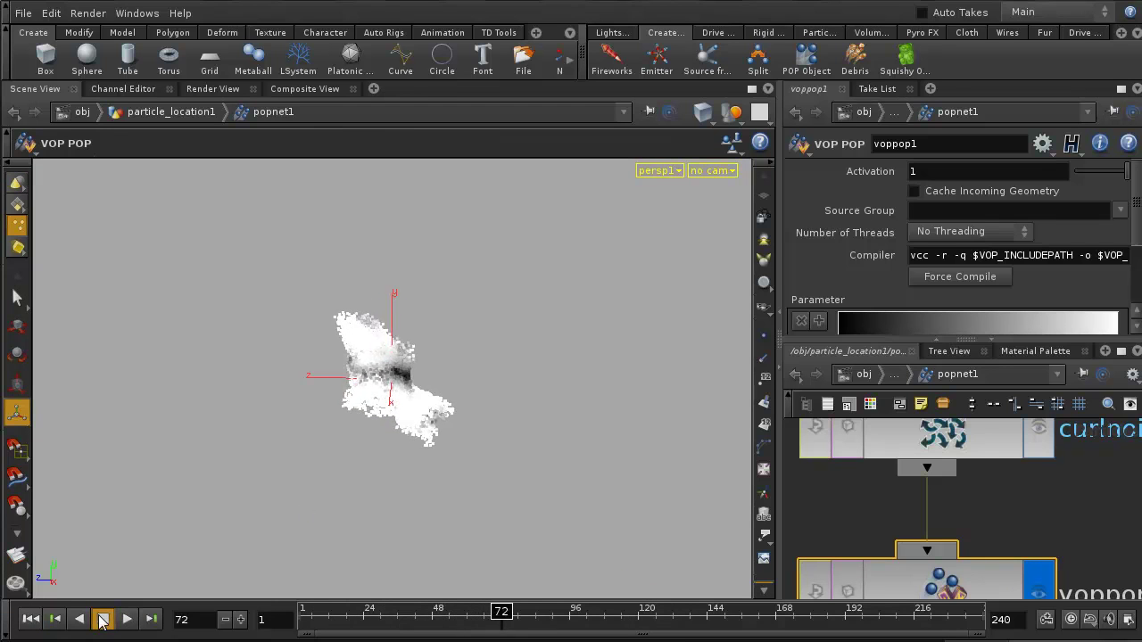
Stop the playback and set the first color point of voppop1's ramp to red (0.962, 0, 0).
left_click(102, 619)
left_click_drag(349, 489, 449, 387)
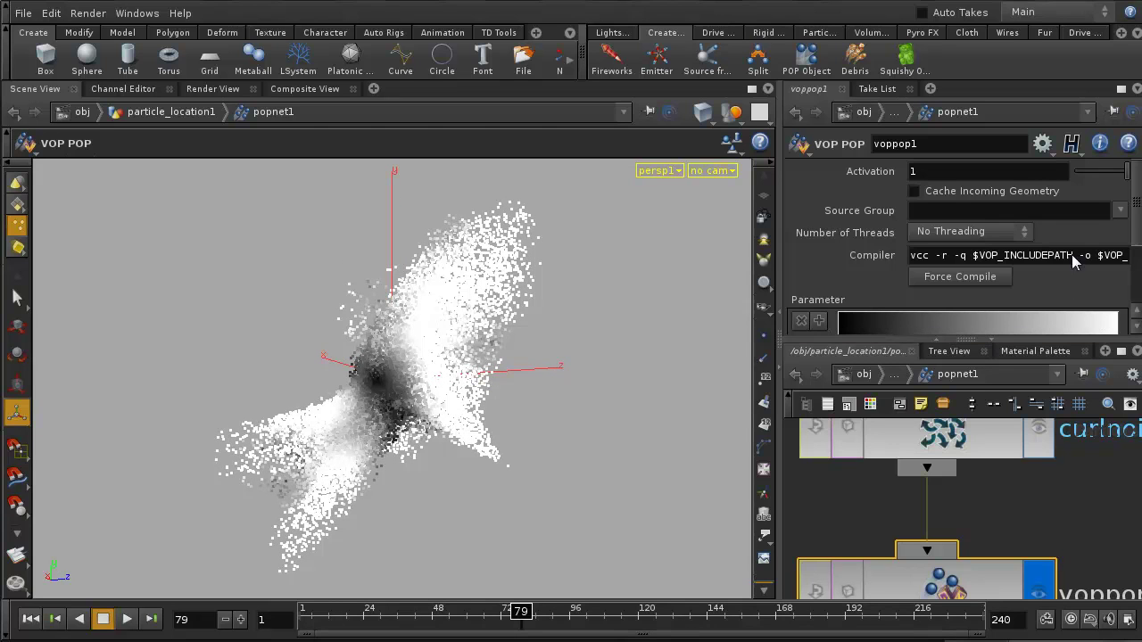
scroll(1128, 208, "down", 3)
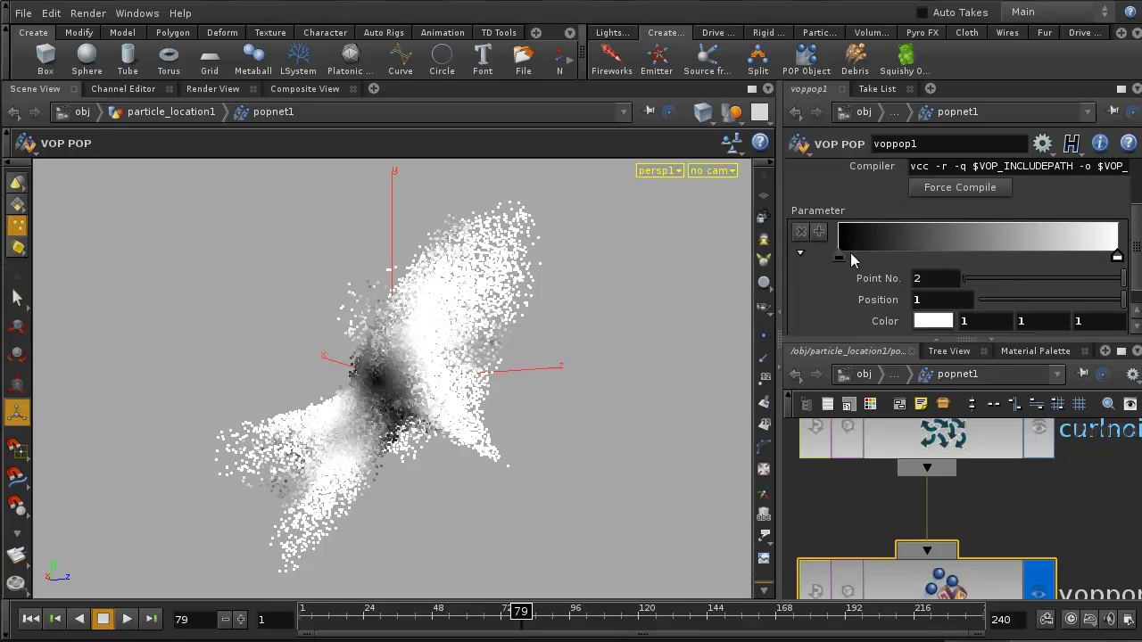
double_click(838, 256)
left_click_drag(988, 107, 1141, 105)
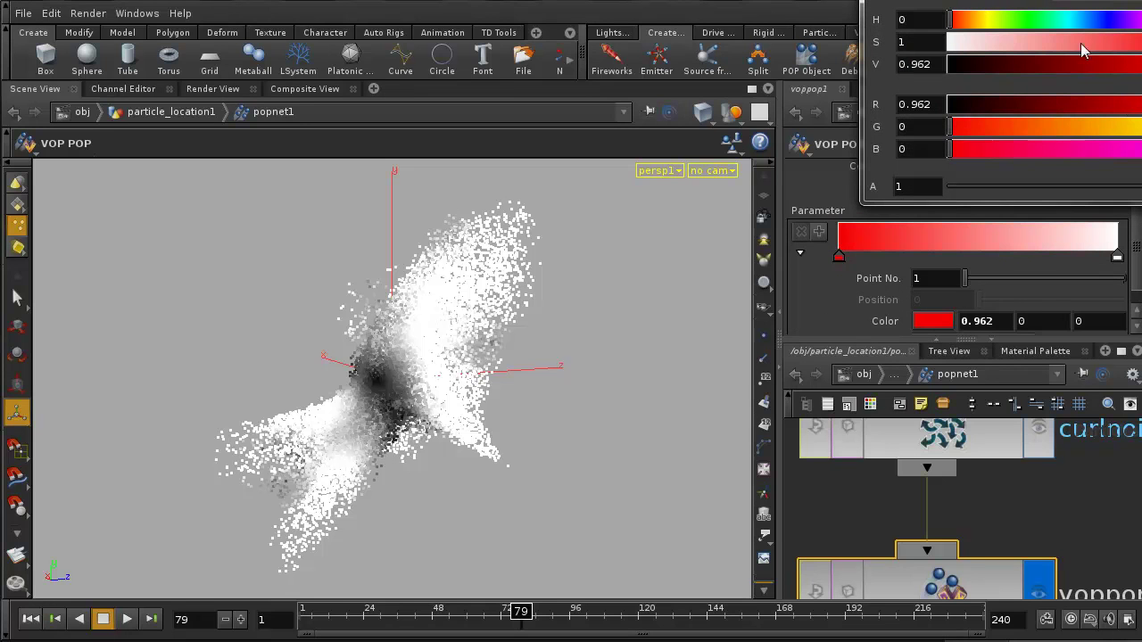
Rewind to frame 1 and play the simulation to check the particles with the red-to-white ramp.
left_click(30, 618)
left_click(127, 618)
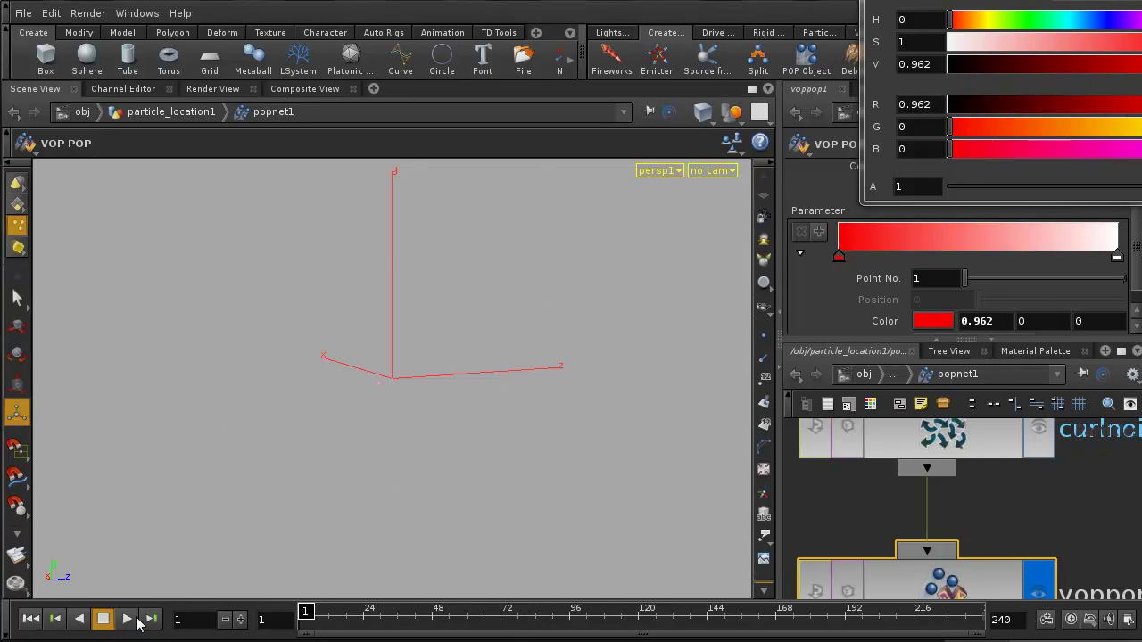
left_click(79, 618)
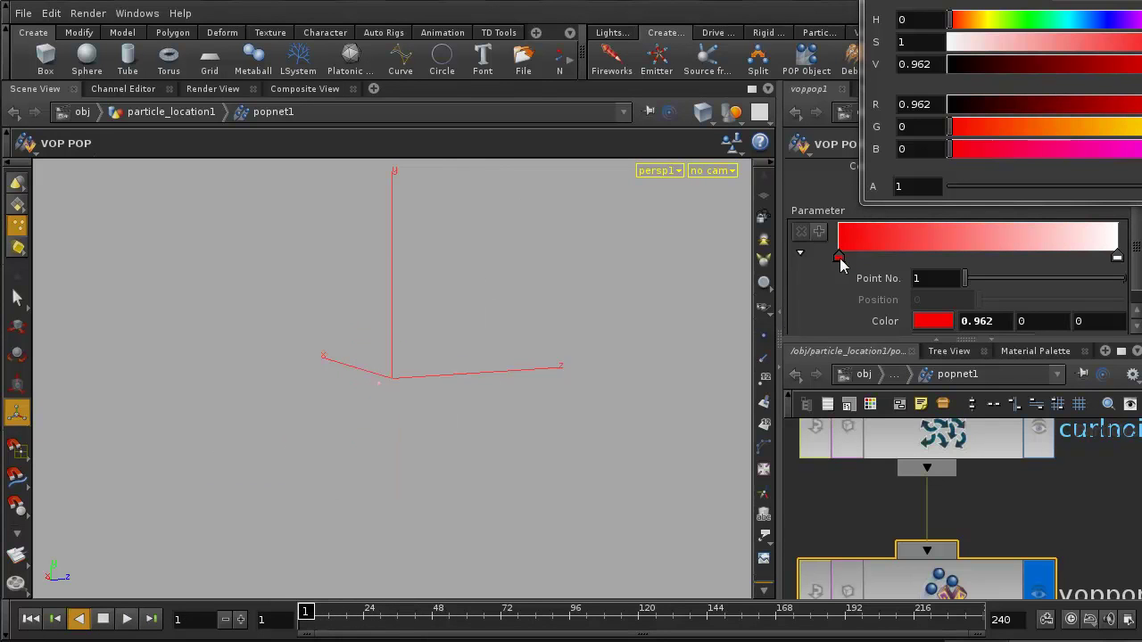
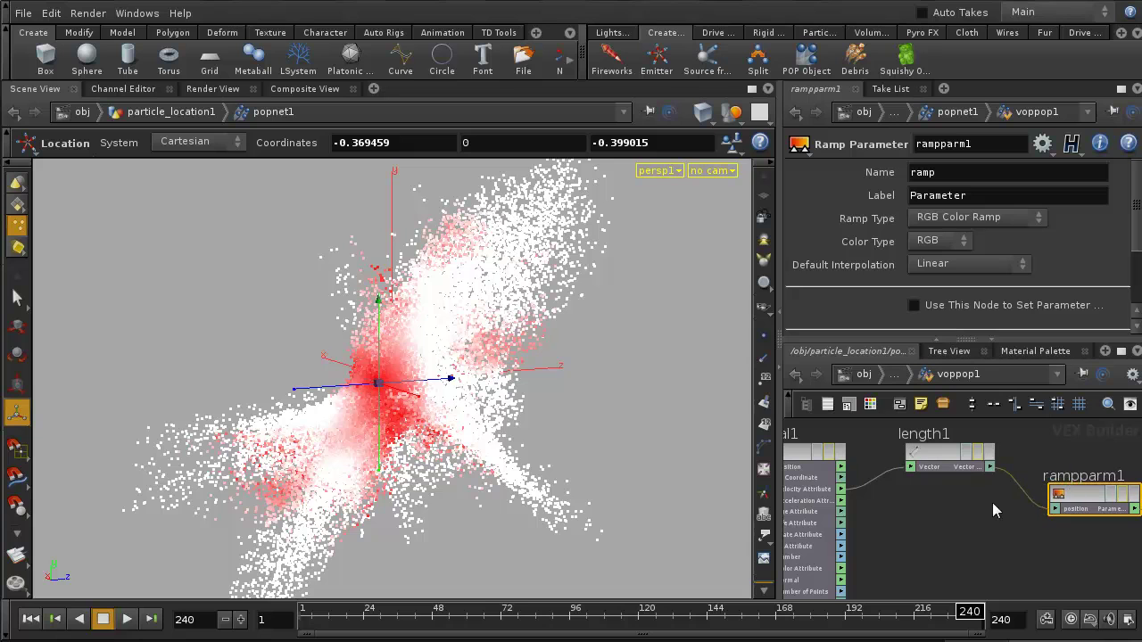
Spread length1 and rampparm1 apart inside voppop1 and maximize the network pane to make room between them.
left_click_drag(934, 457, 913, 477)
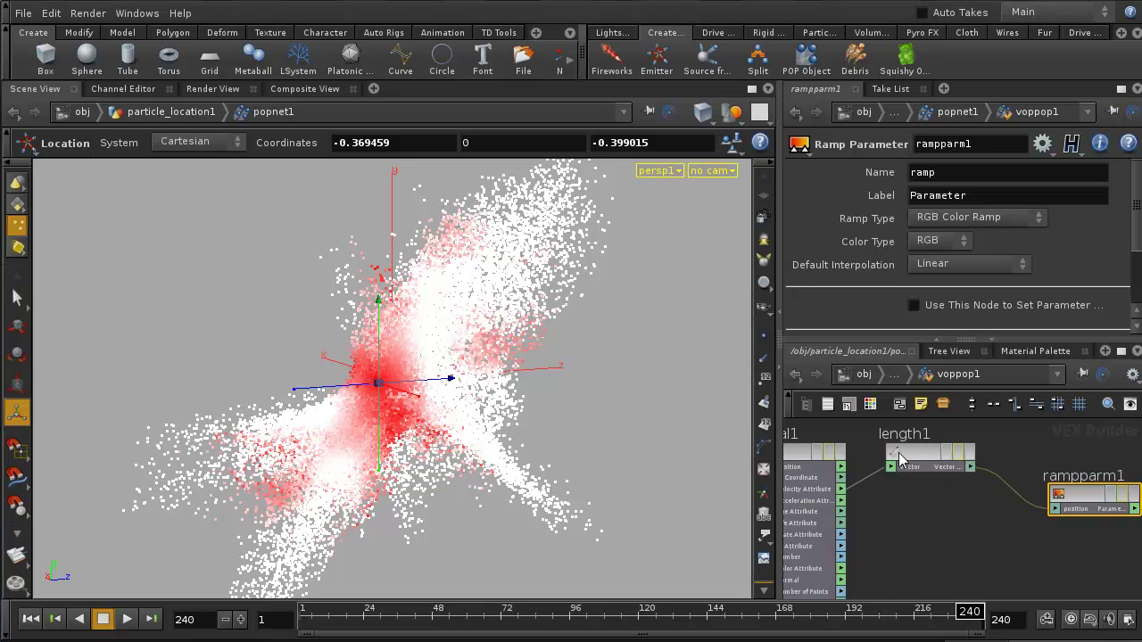
left_click_drag(921, 458, 932, 453)
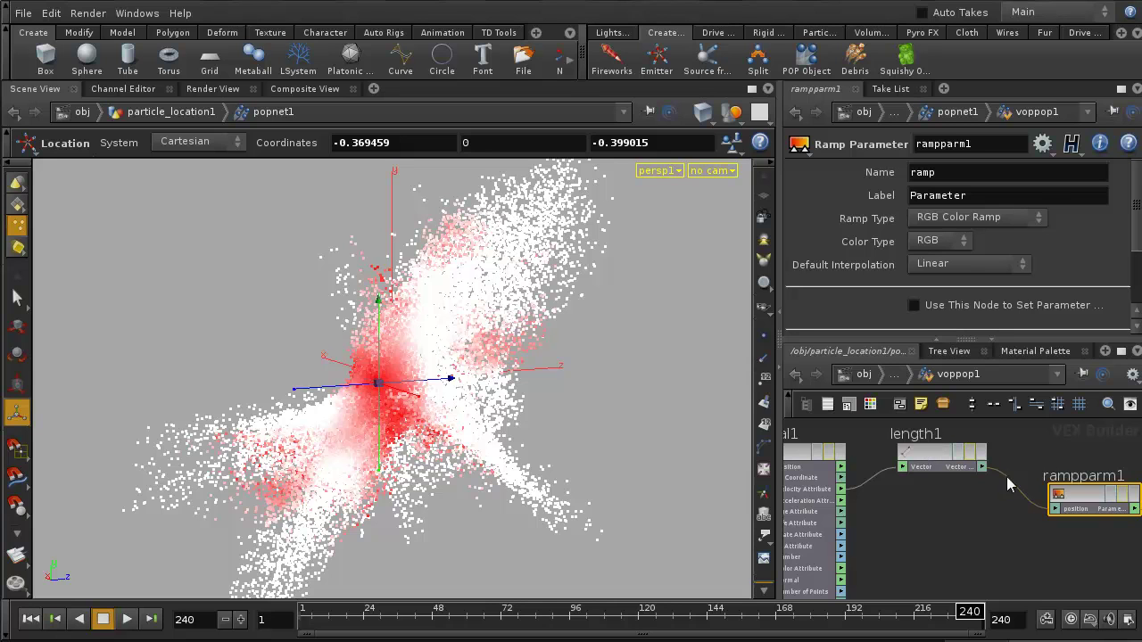
left_click_drag(1079, 500, 1072, 461)
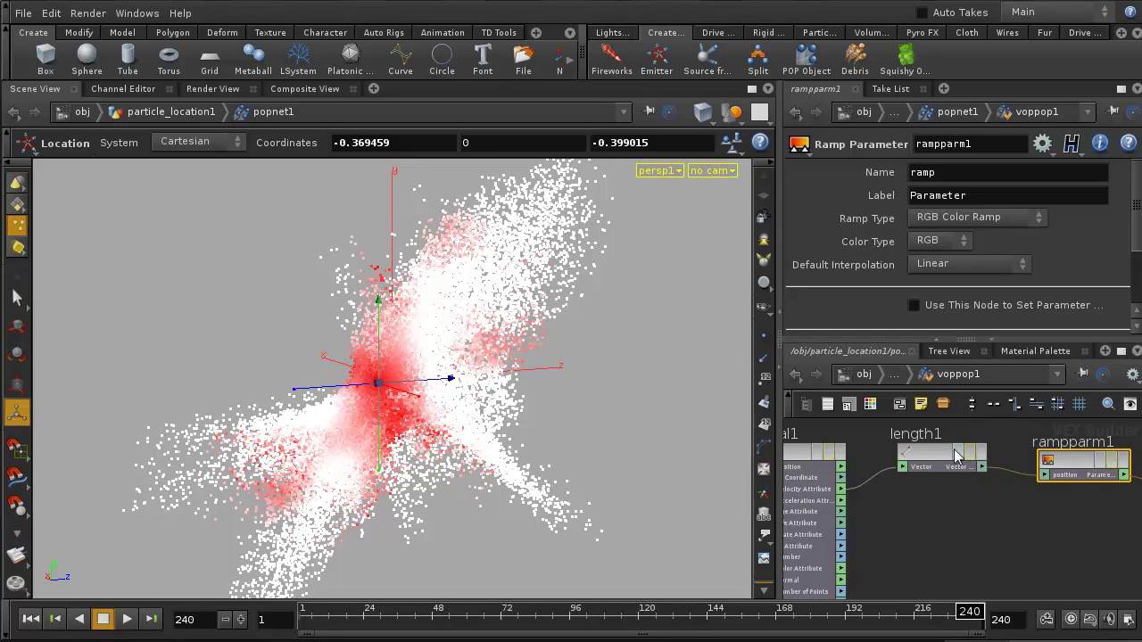
left_click_drag(1054, 463, 1075, 462)
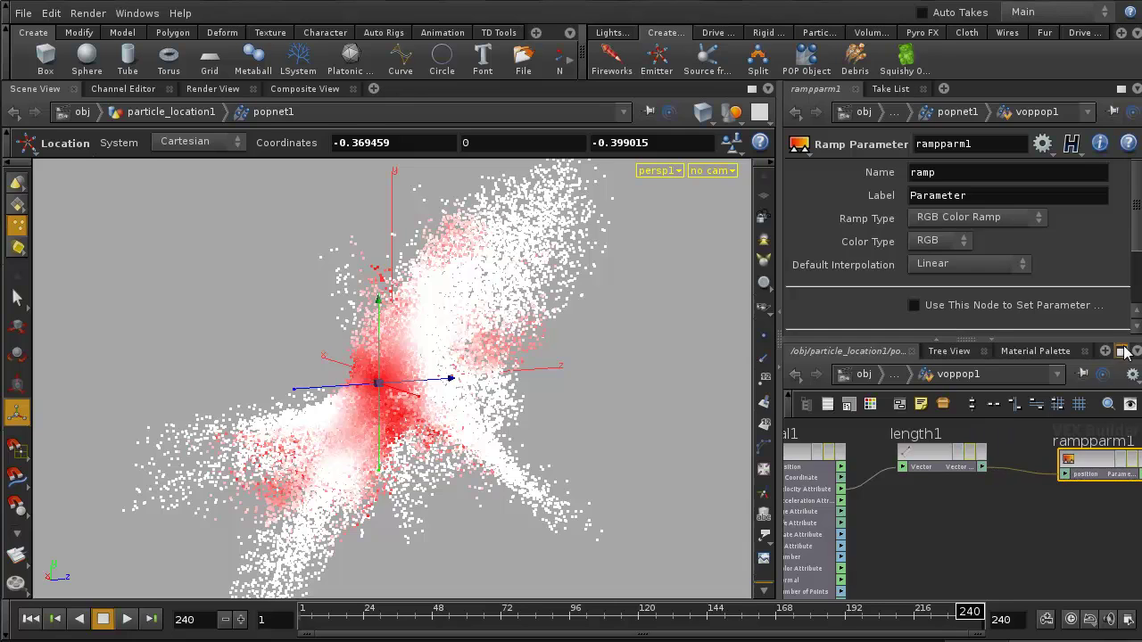
left_click(1120, 352)
left_click_drag(365, 333, 167, 330)
left_click_drag(532, 321, 455, 332)
left_click_drag(371, 338, 371, 337)
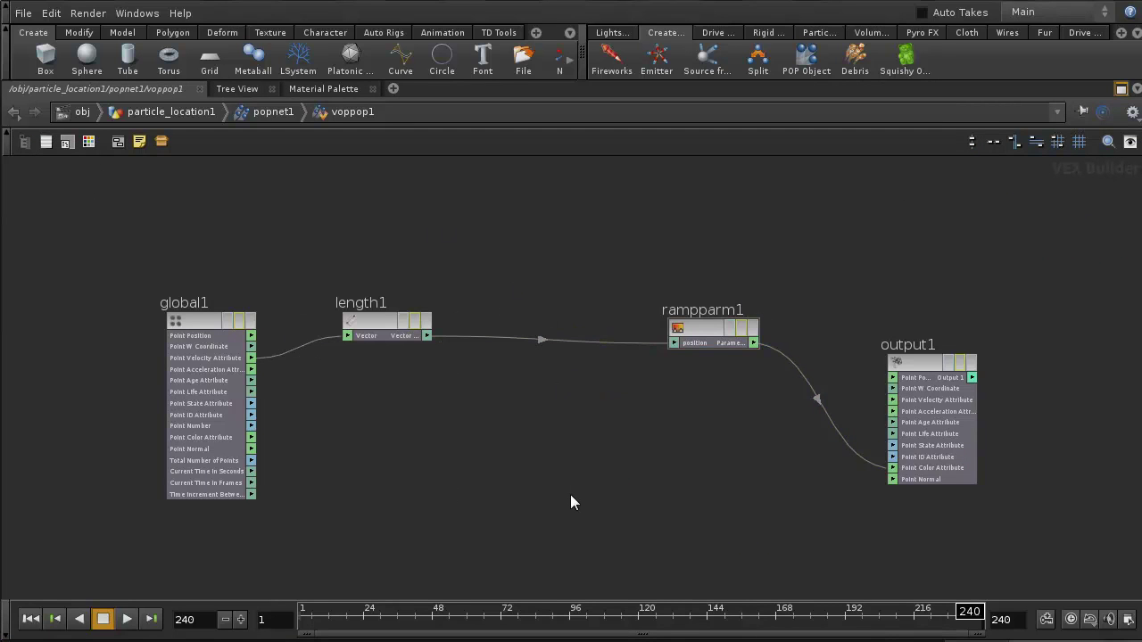
Add a Fit Range node and wire it between length1's output and rampparm1's position input.
key("Tab")
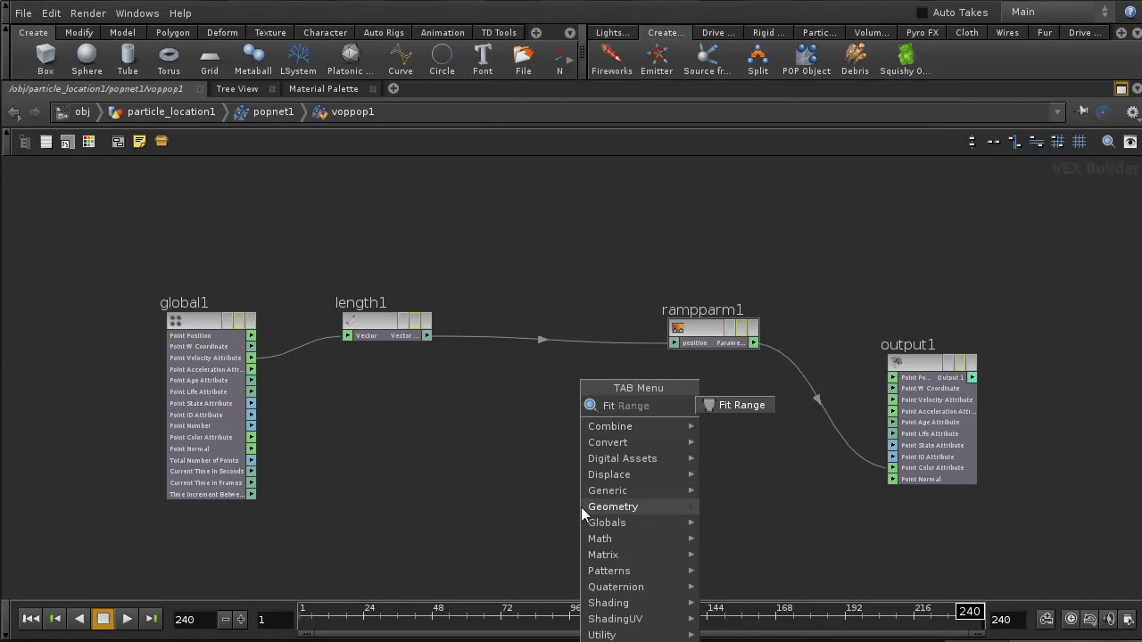
key("Return")
left_click(547, 346)
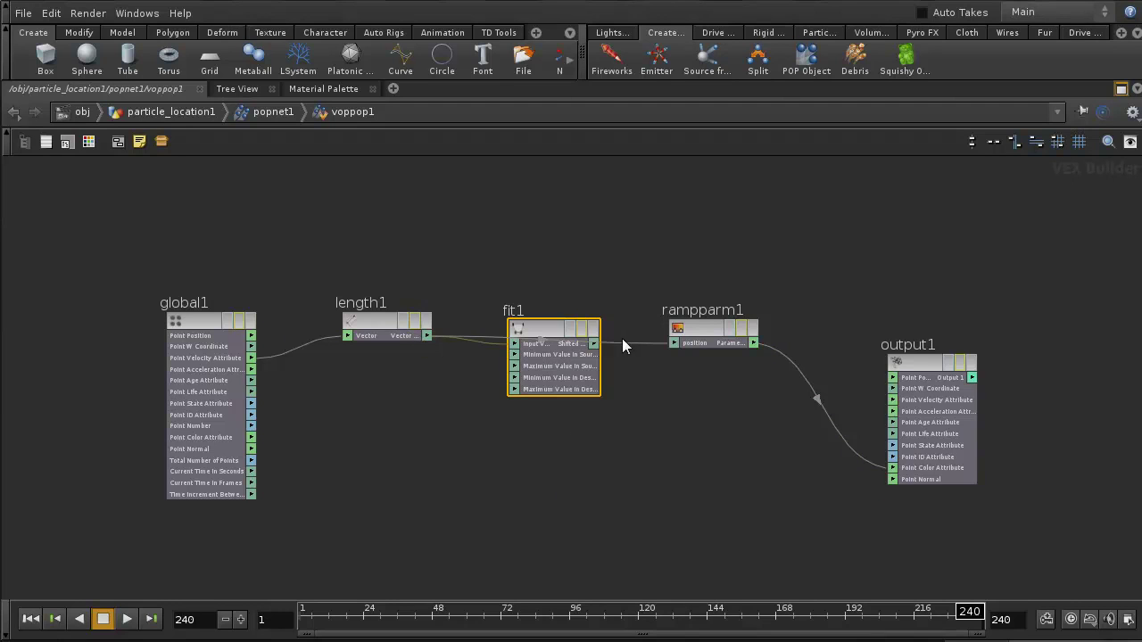
left_click_drag(676, 346, 674, 344)
left_click_drag(556, 326, 559, 310)
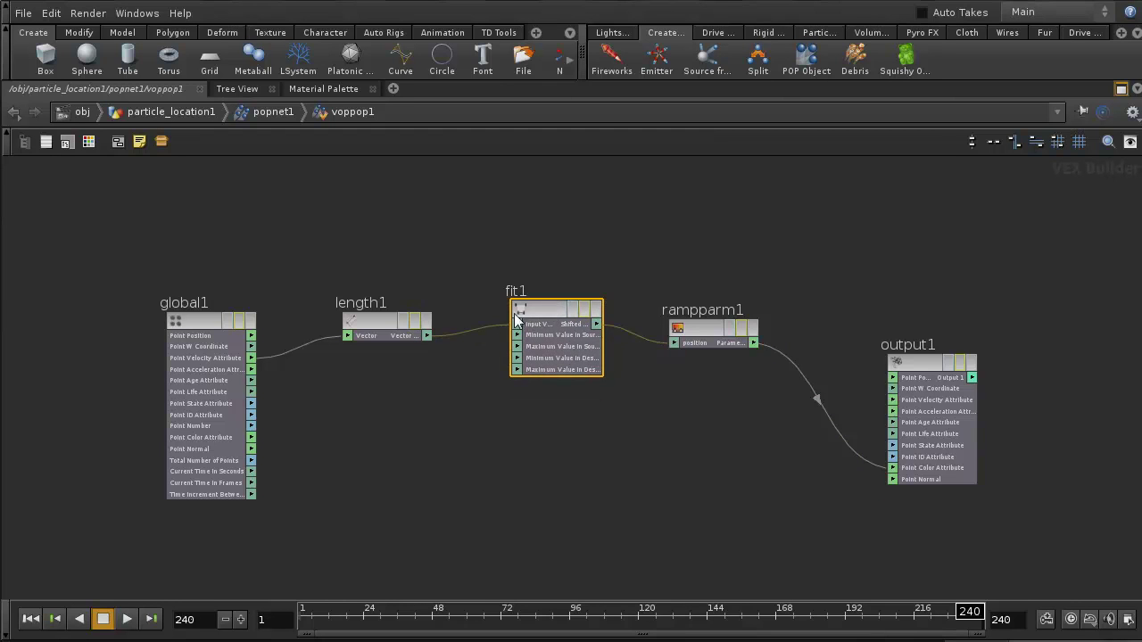
Try fit1 with 1D Src Min at 0.73 and 1D Src Max at 0.181.
key("p")
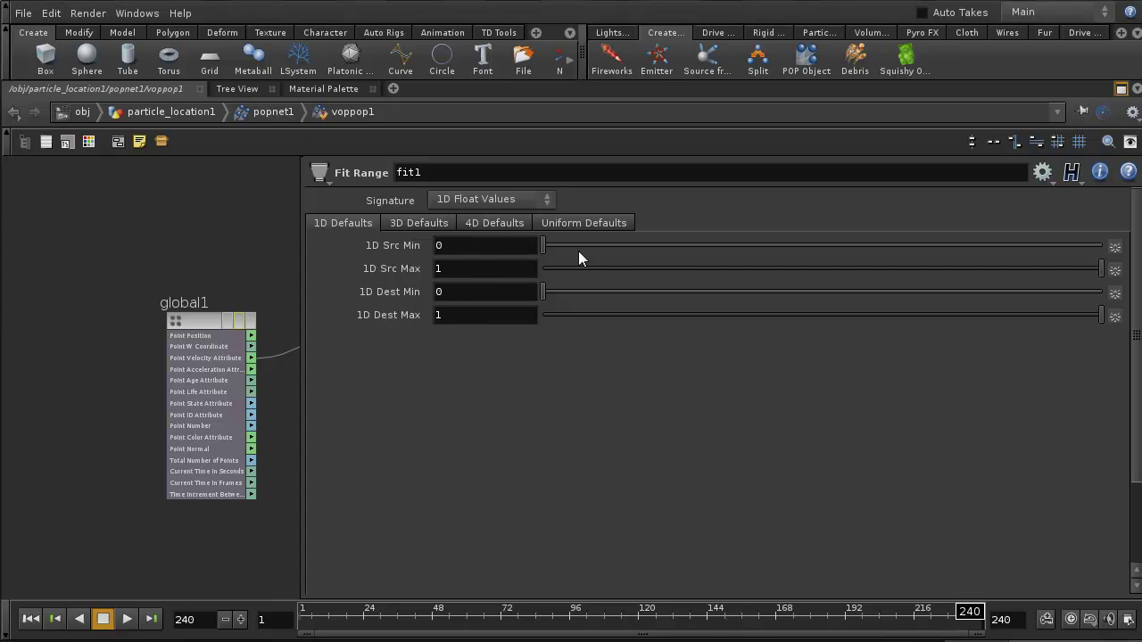
left_click_drag(612, 248, 950, 253)
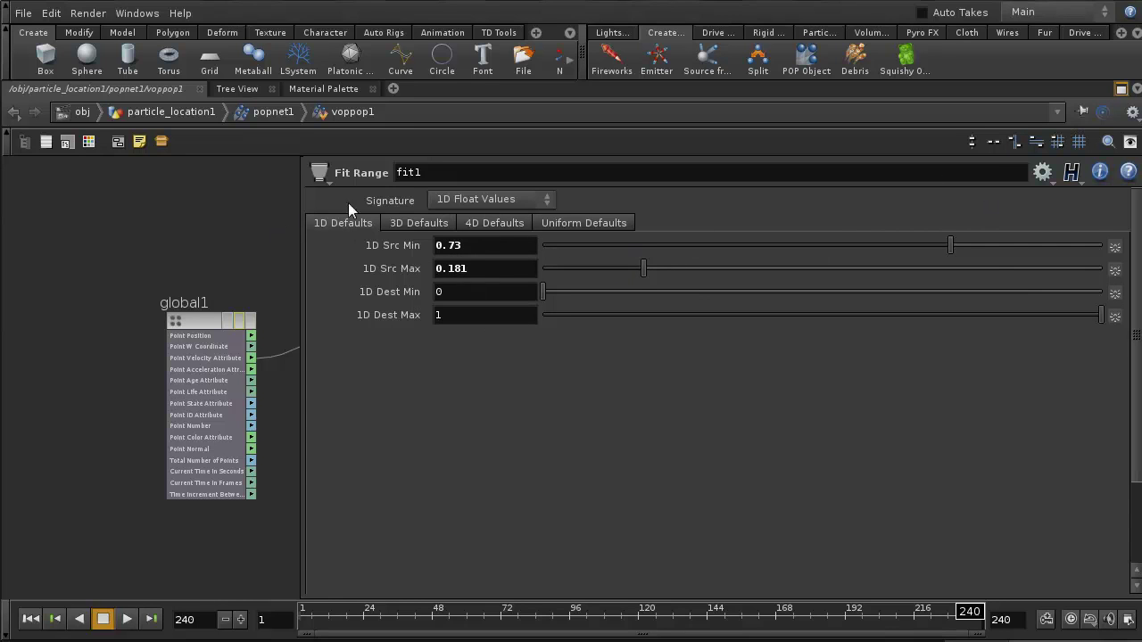
left_click(378, 245)
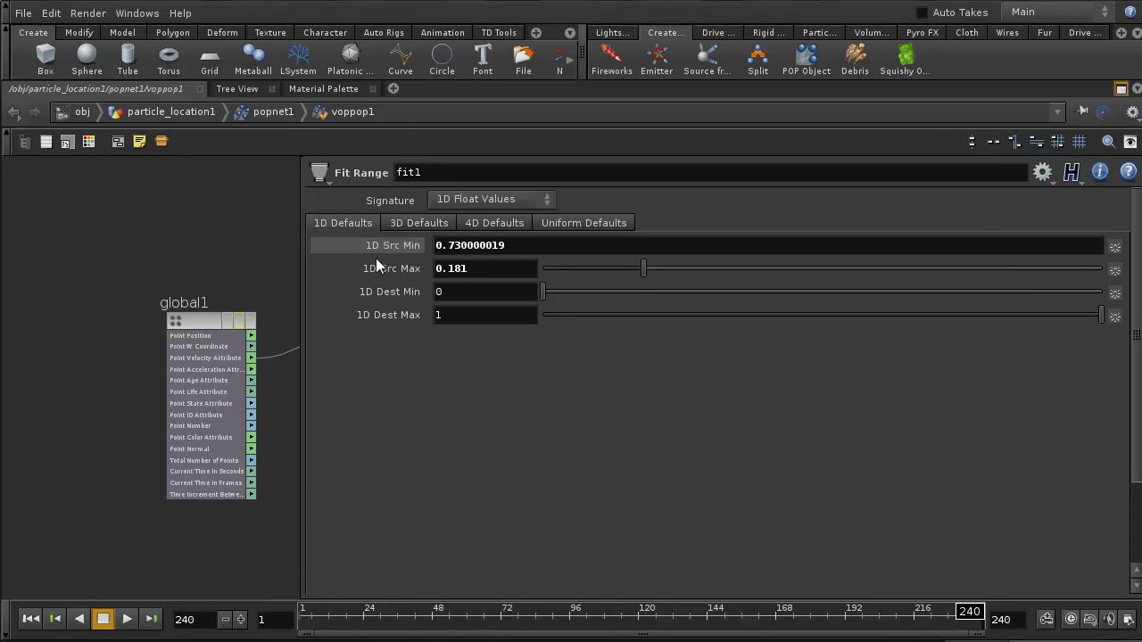
left_click(401, 266)
left_click(395, 249)
left_click(387, 265)
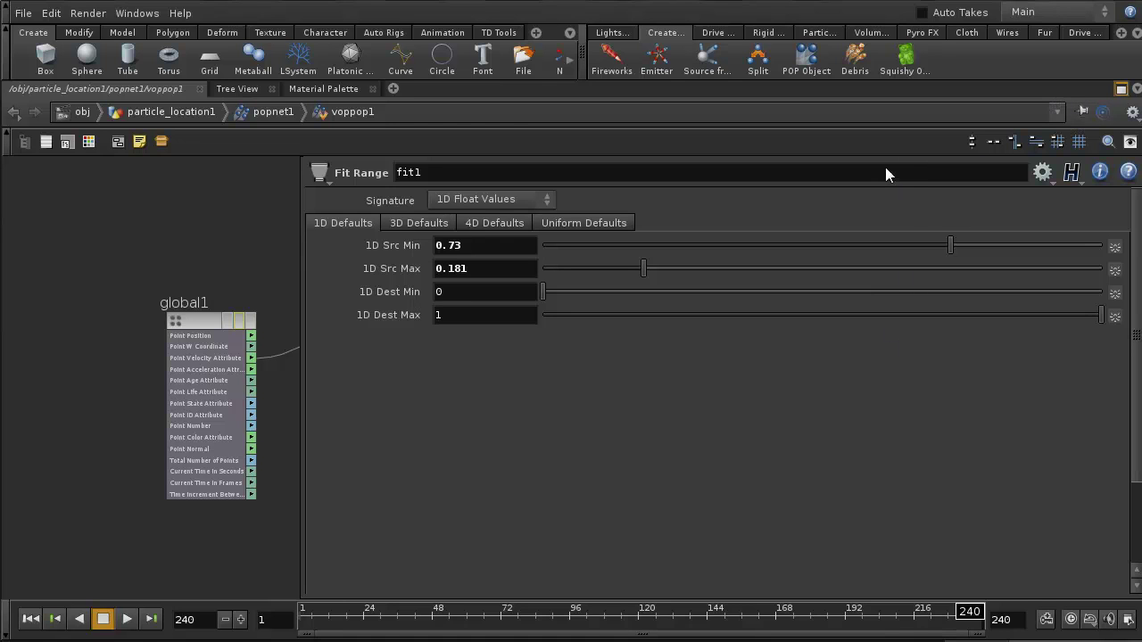
key("p")
left_click(560, 471)
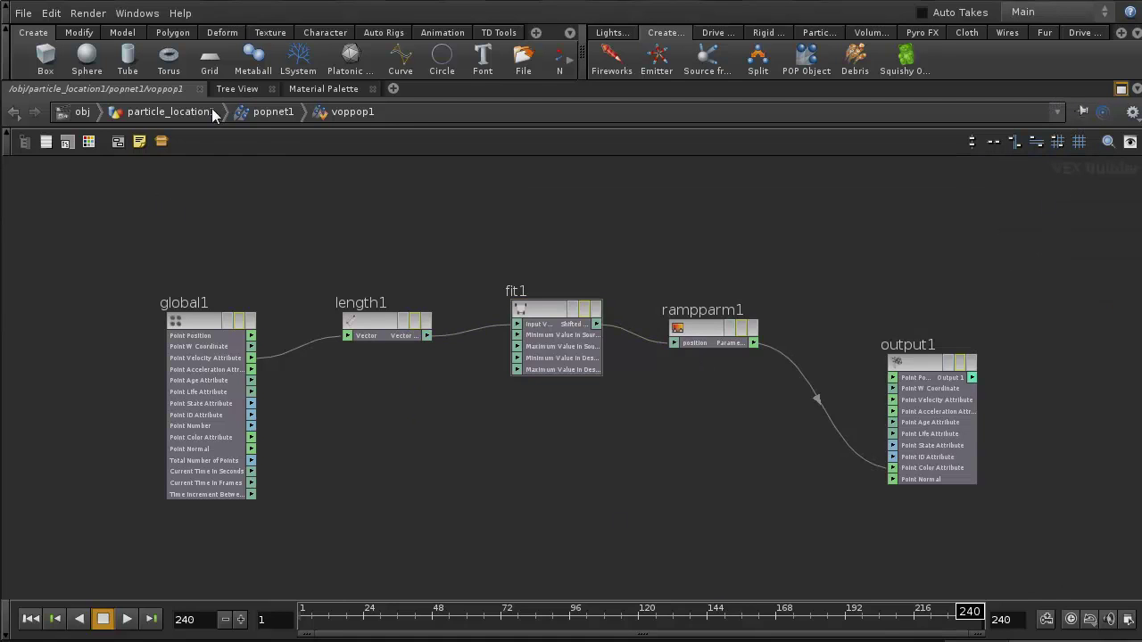
Return to popnet1, restore the multi-pane layout, and play and orbit the simulation to check fit1's effect, ending at frame 1.
left_click(273, 111)
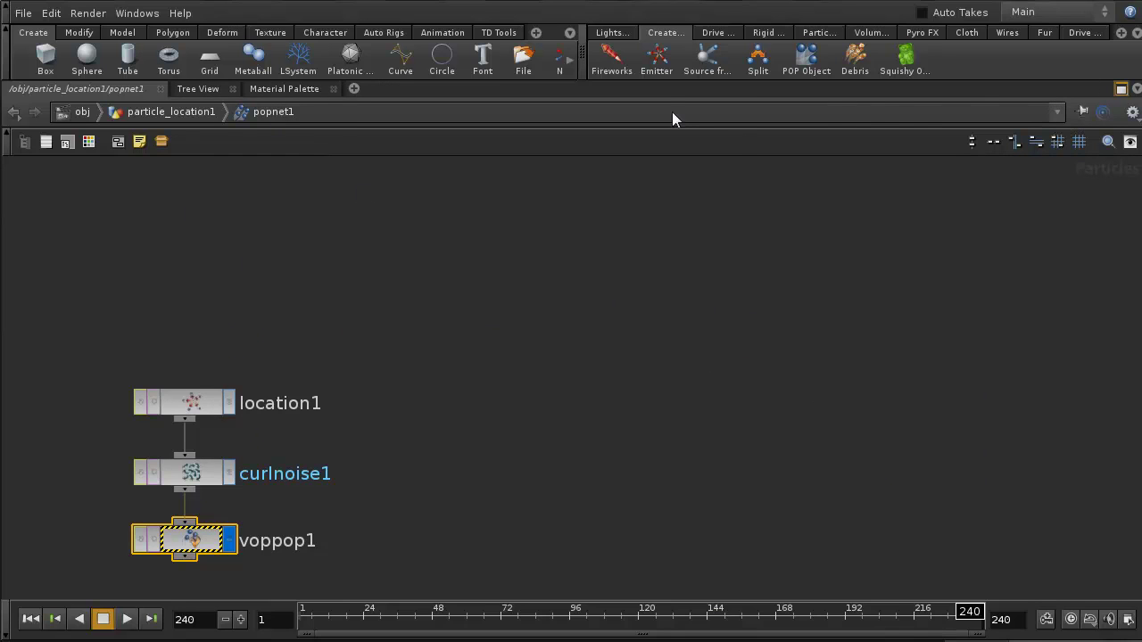
left_click(1122, 88)
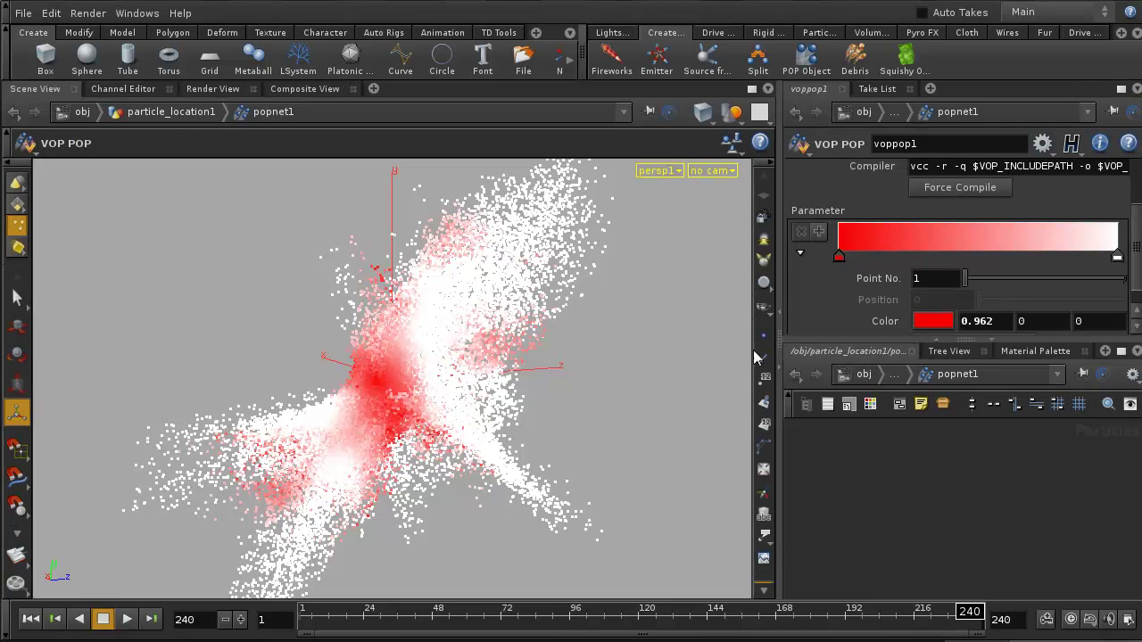
left_click(30, 618)
left_click(127, 618)
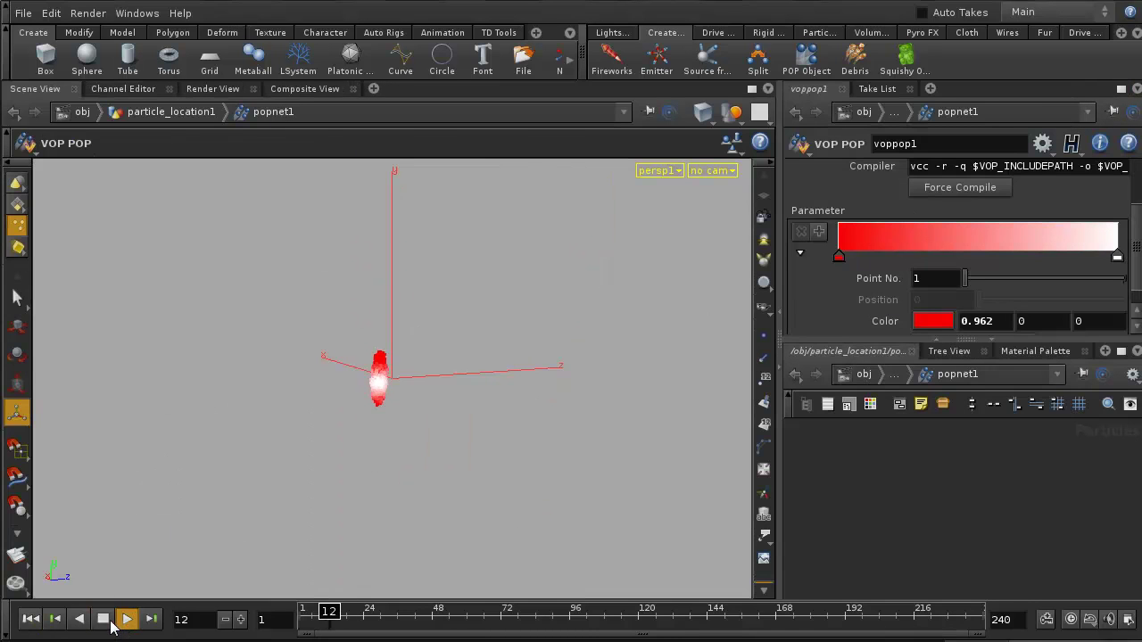
left_click(102, 619)
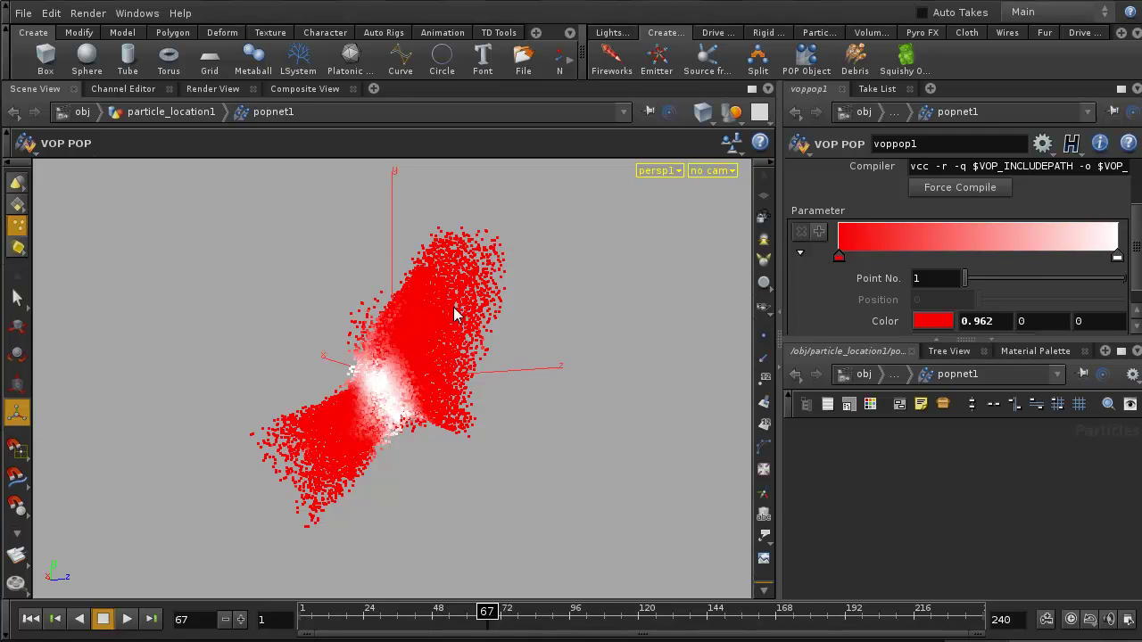
key("Escape")
left_click_drag(446, 374, 349, 384)
mouse_move(348, 384)
right_mouse_down()
mouse_move(515, 360)
mouse_move(339, 366)
right_mouse_up()
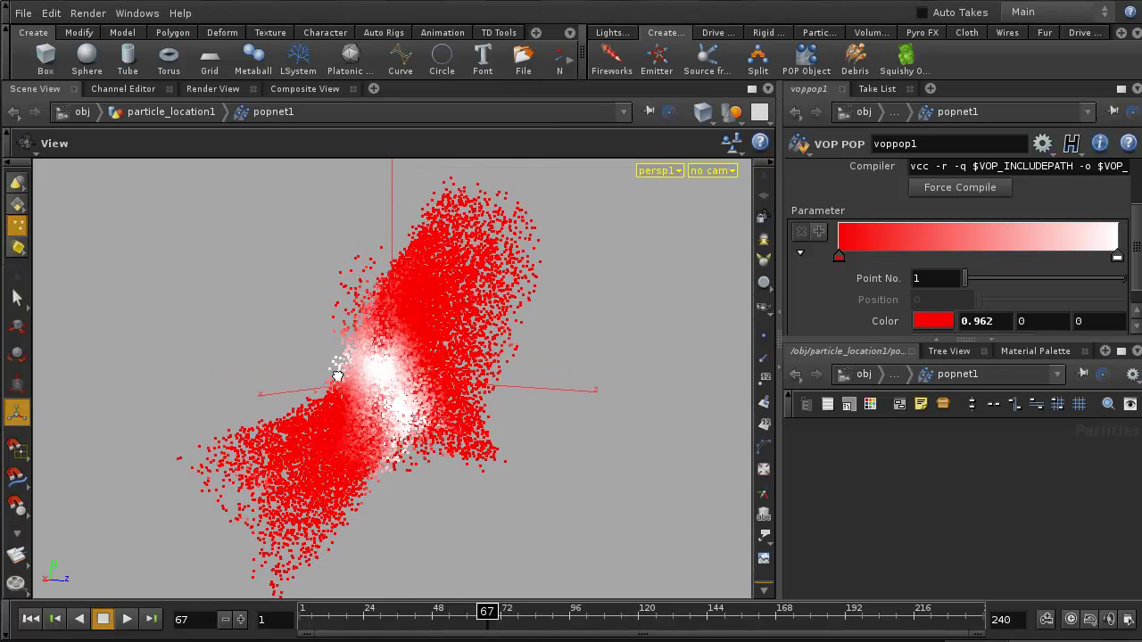
left_click_drag(339, 367, 184, 619)
left_click(51, 618)
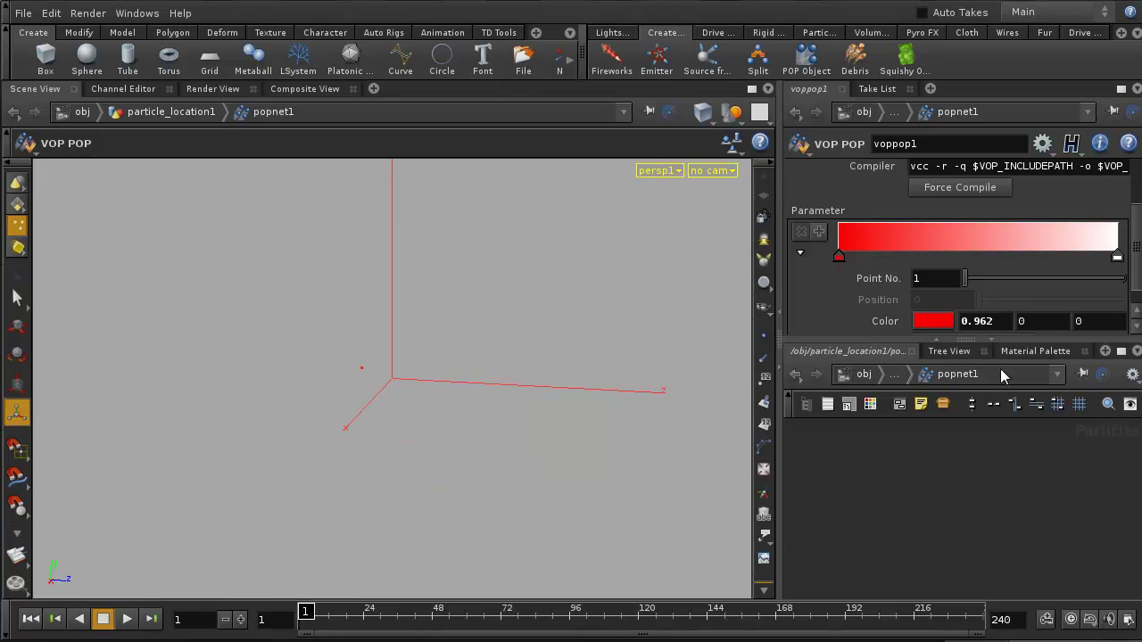
Go inside voppop1 and set fit1's 1D Src Min to 0 and 1D Src Max to 1.
scroll(1137, 240, "down", 1)
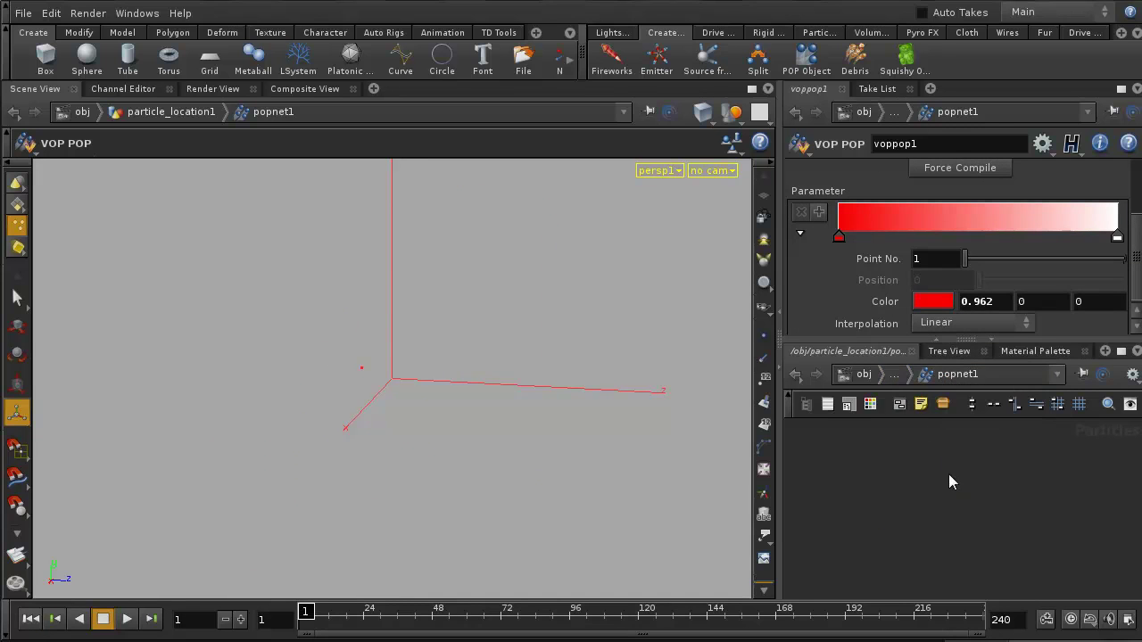
middle_click_drag(991, 489, 991, 392)
double_click(939, 524)
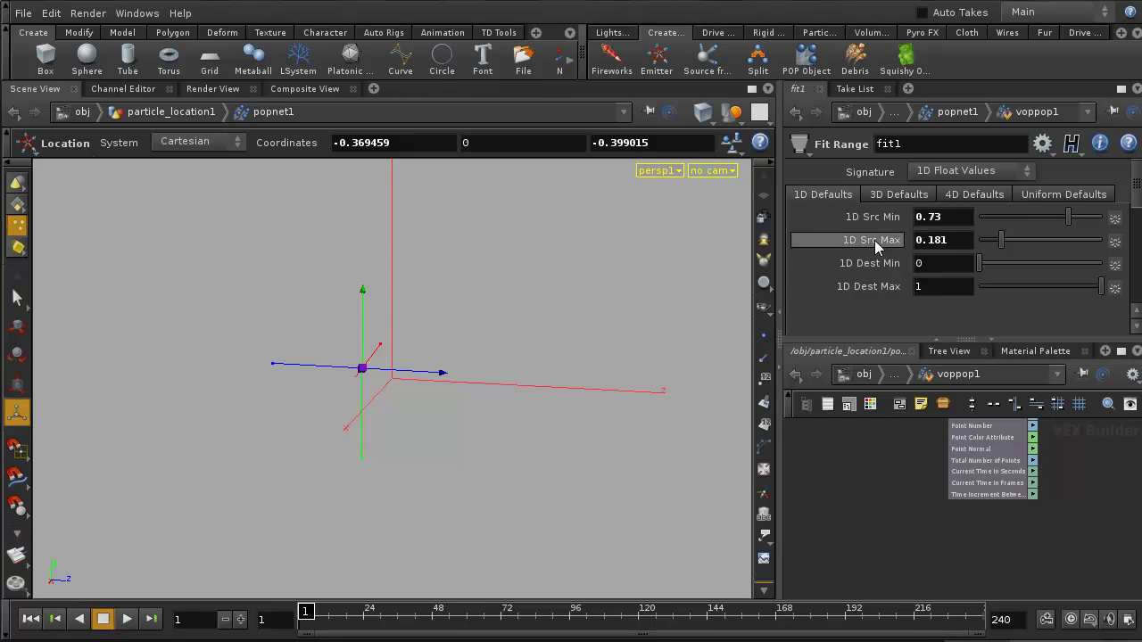
left_click(943, 217)
type("0")
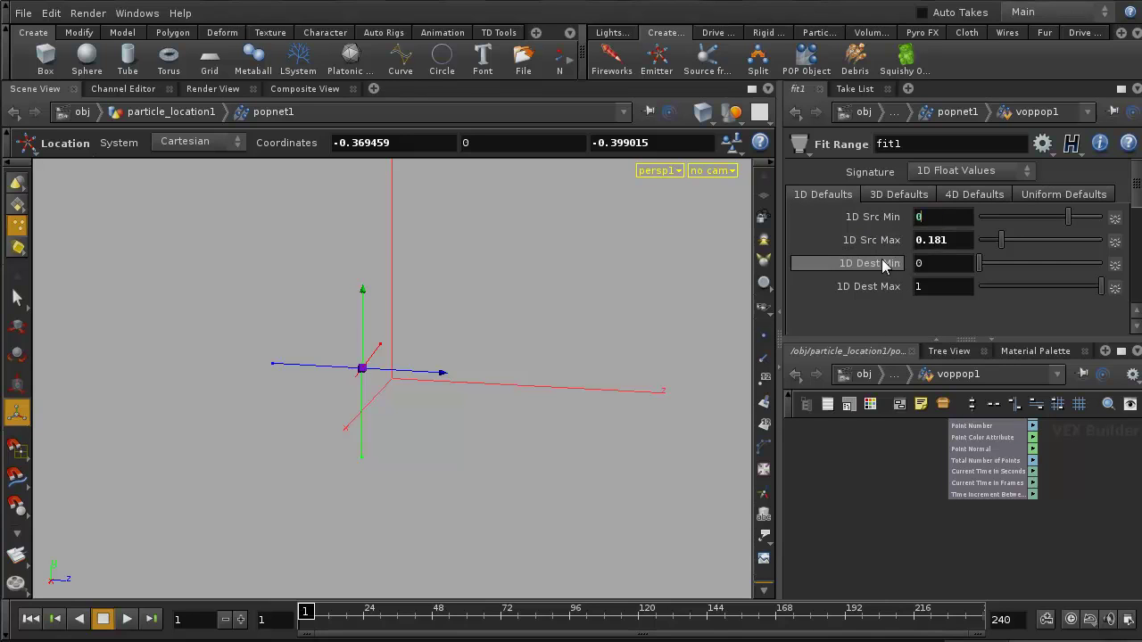
key("Tab")
type("1")
key("Return")
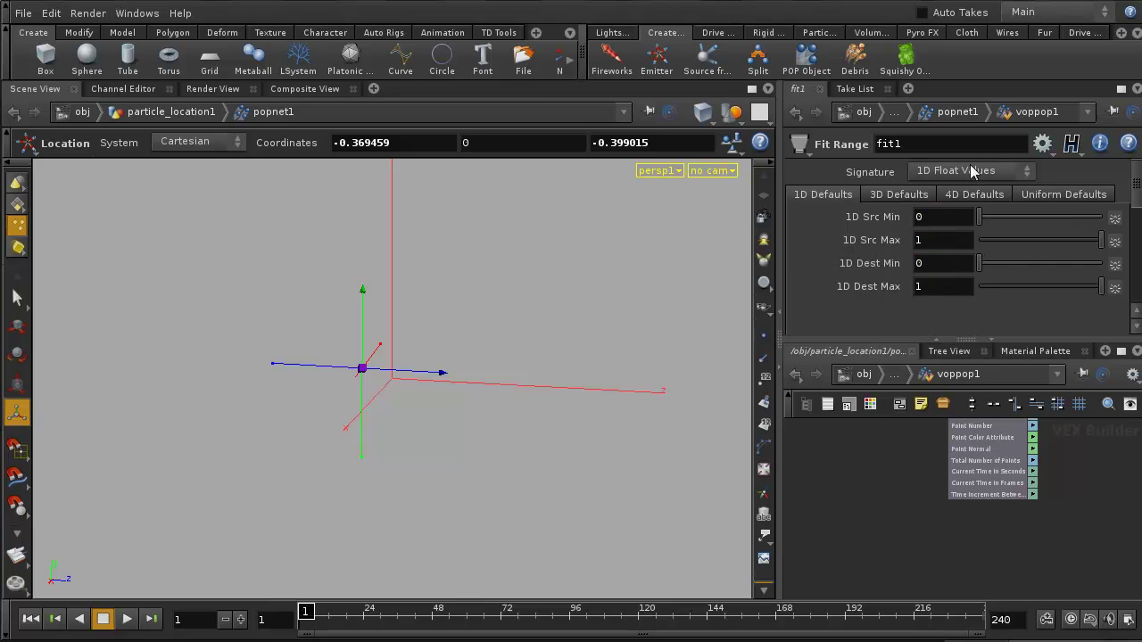
middle_click_drag(951, 463, 953, 596)
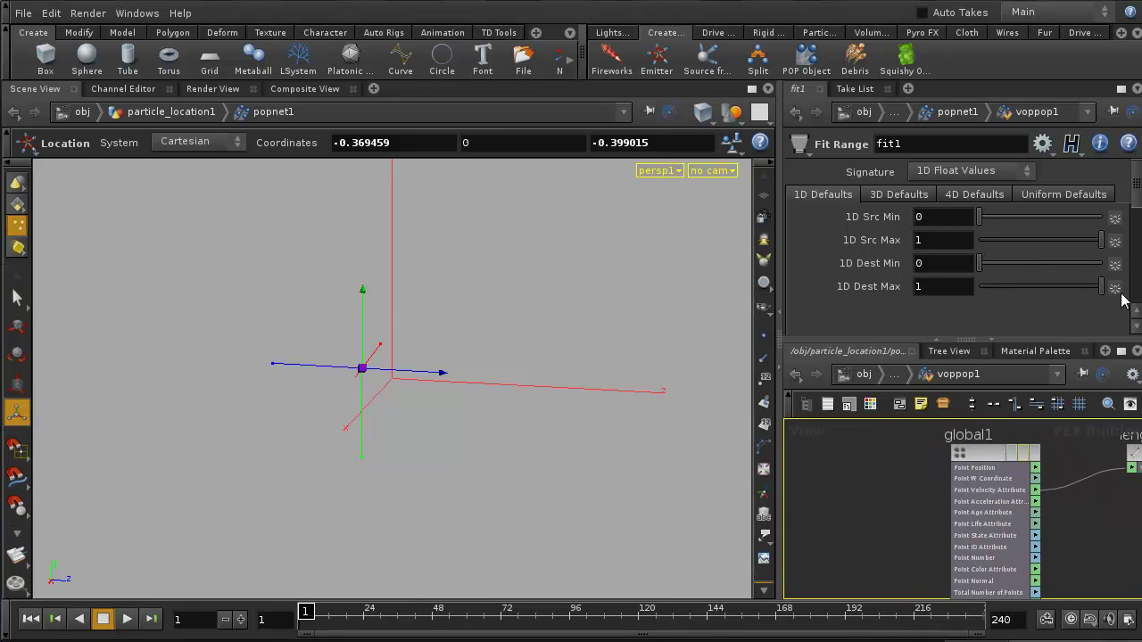
left_click(1121, 350)
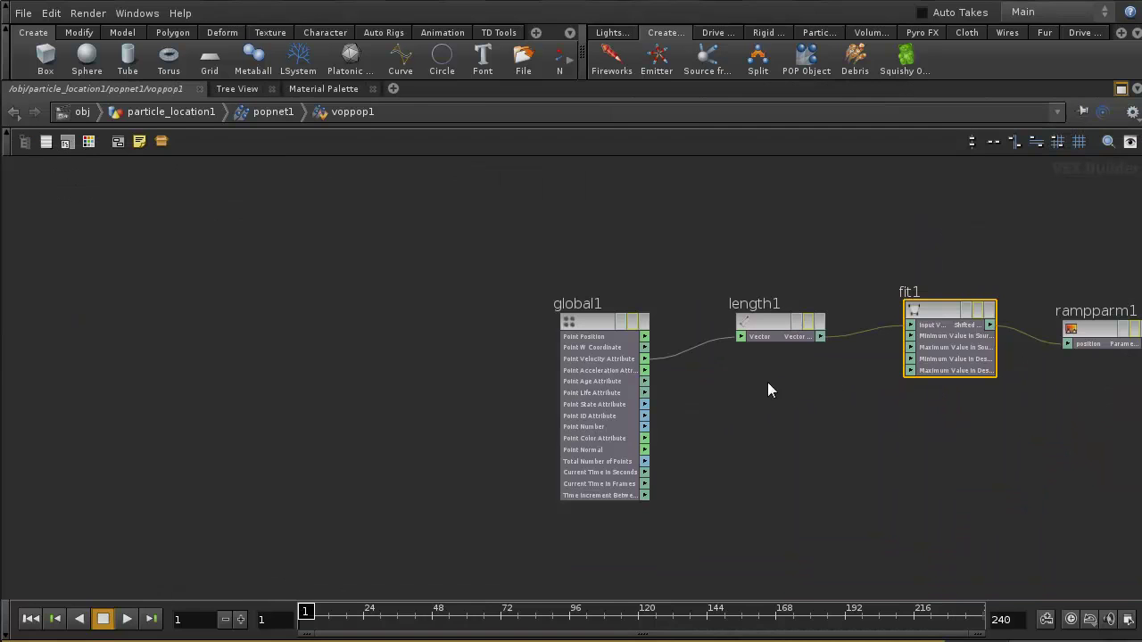
left_click(1121, 88)
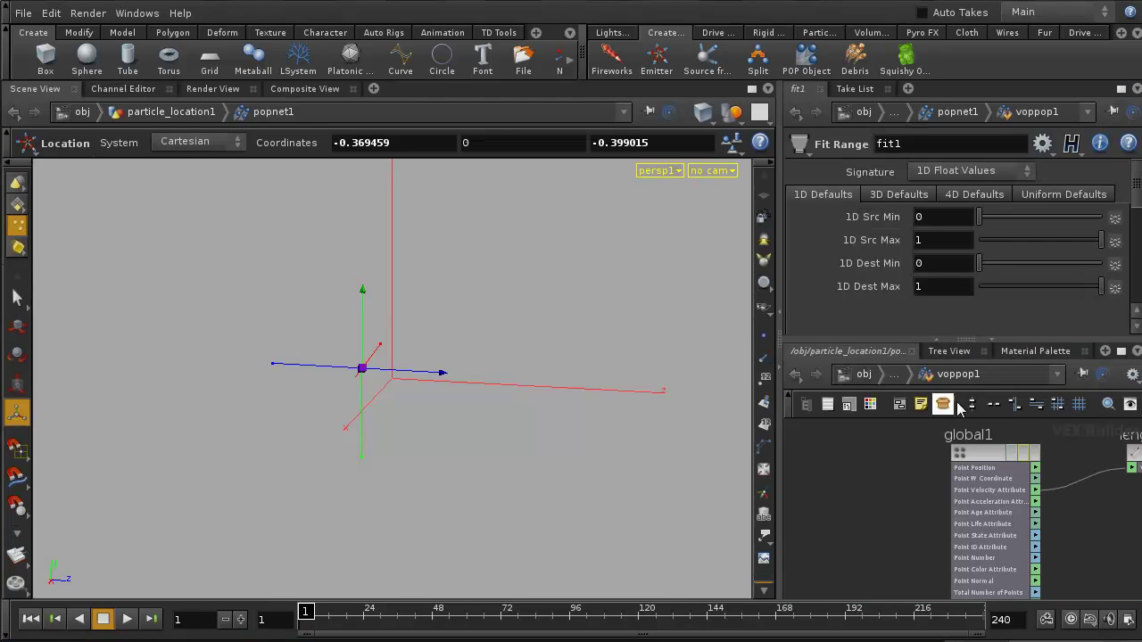
left_click(896, 375)
left_click(883, 458)
left_click(885, 371)
left_click(931, 518)
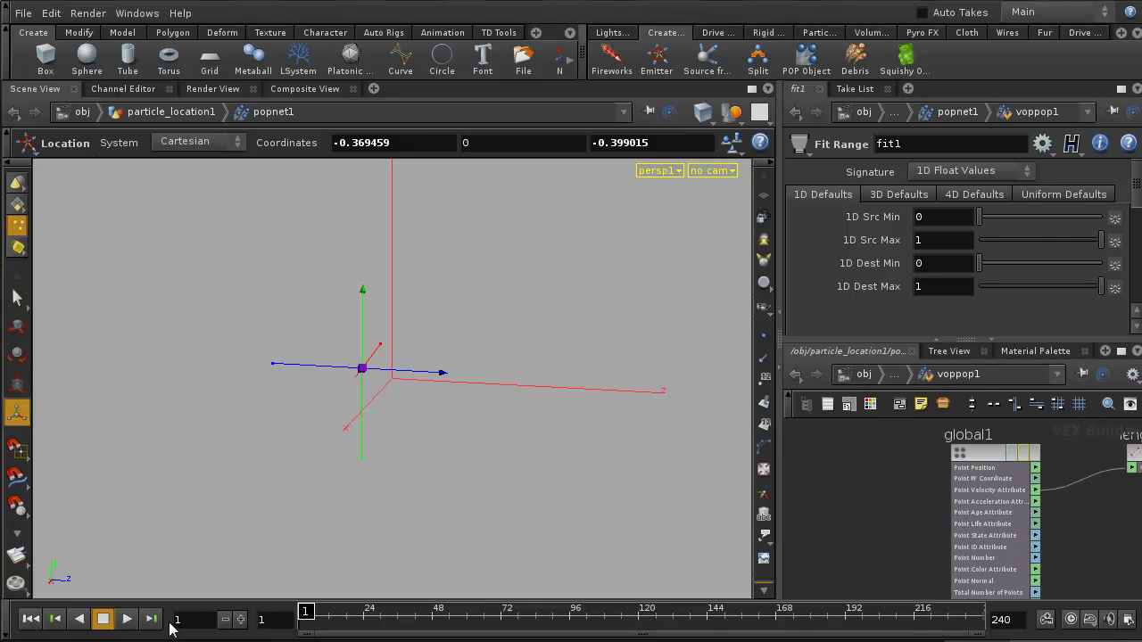
Play the simulation from frame 1, stop around frame 71 and examine the particle colors from several angles.
left_click(127, 618)
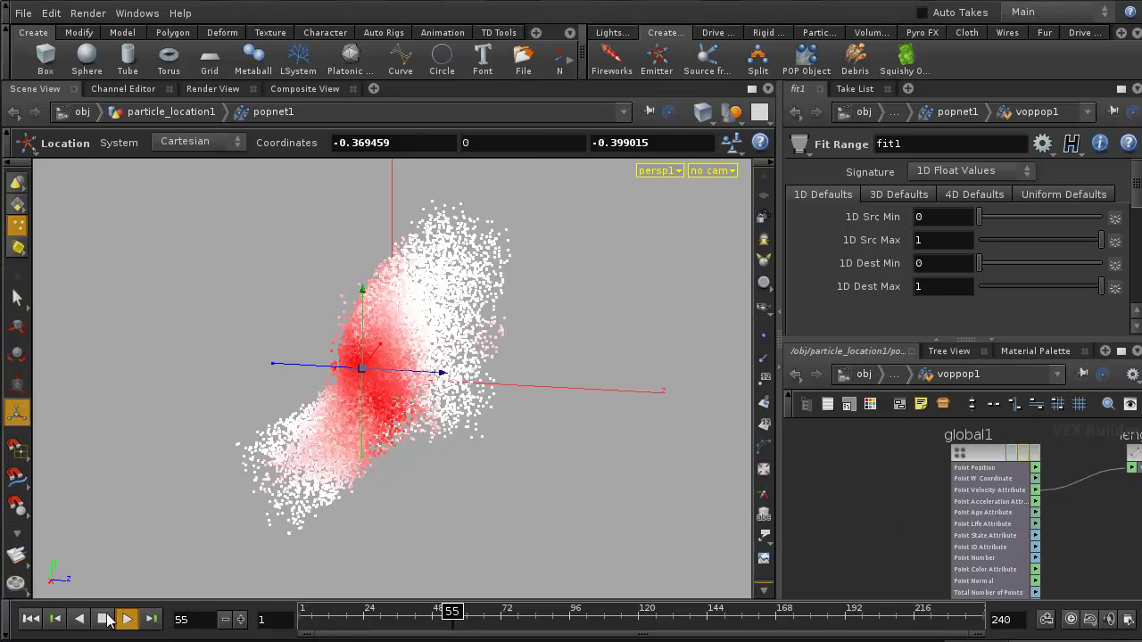
left_click(103, 618)
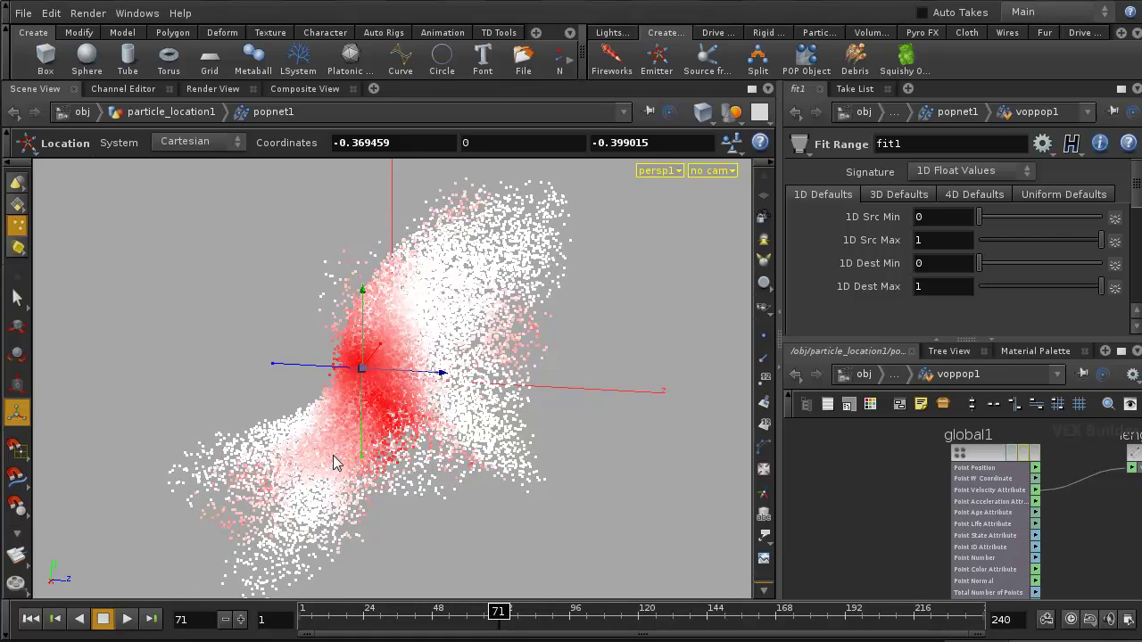
right_click_drag(374, 458, 517, 375, "alt")
left_click_drag(517, 375, 257, 461, "alt")
right_click_drag(444, 377, 339, 446, "alt")
left_click_drag(374, 392, 434, 435, "alt")
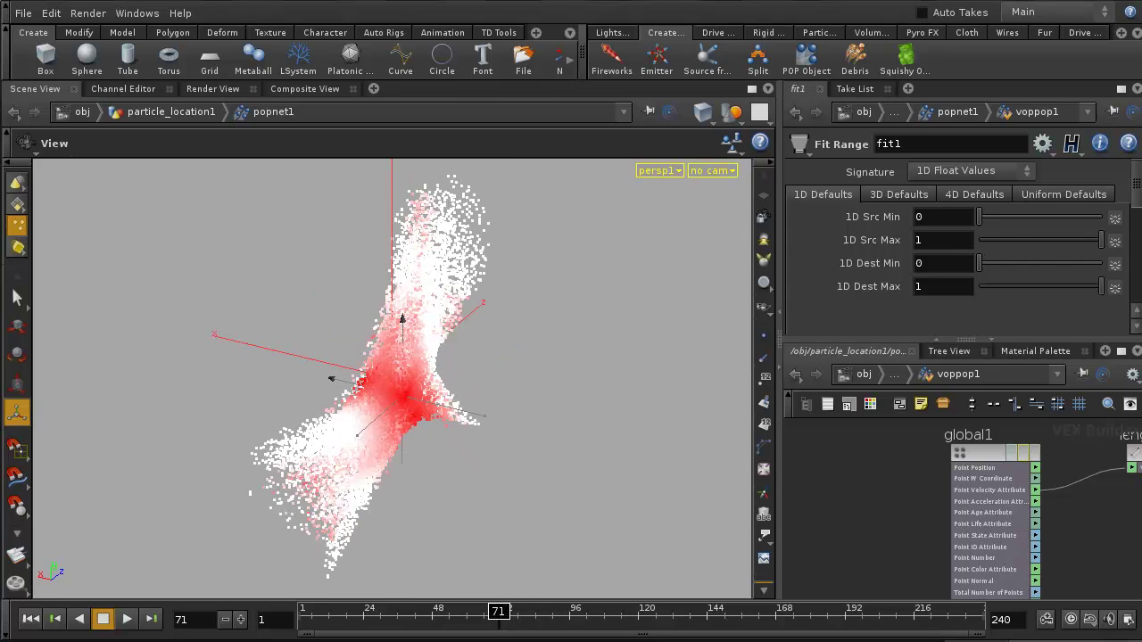
Maximize the network pane and move the global1 node slightly farther from length1.
left_click(1121, 351)
middle_click_drag(777, 378, 326, 350)
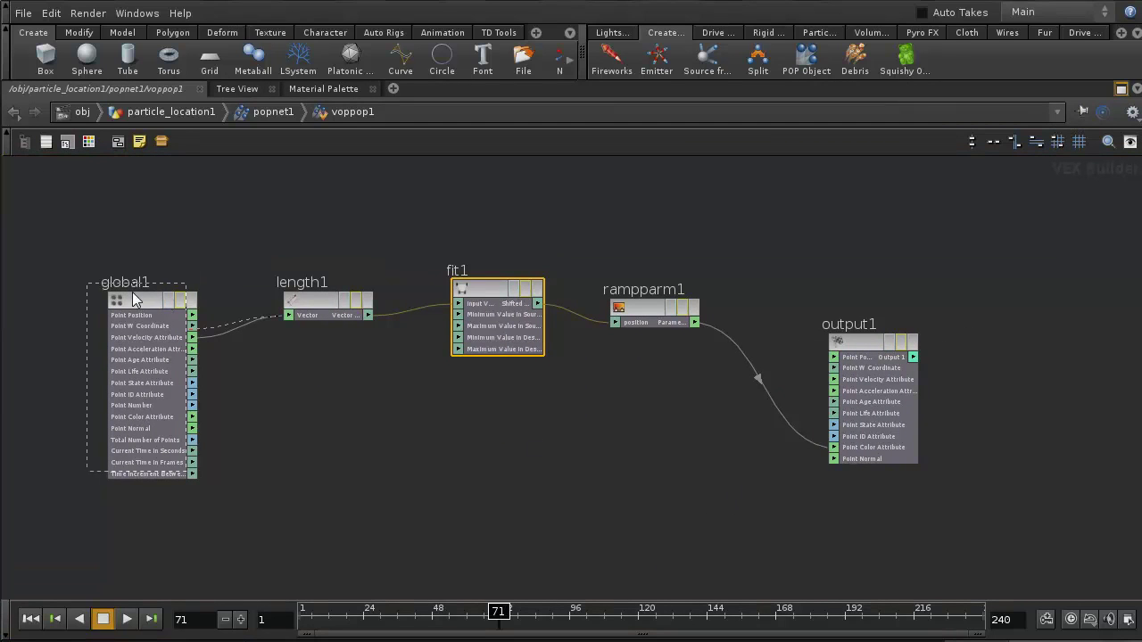
left_click_drag(132, 292, 121, 283)
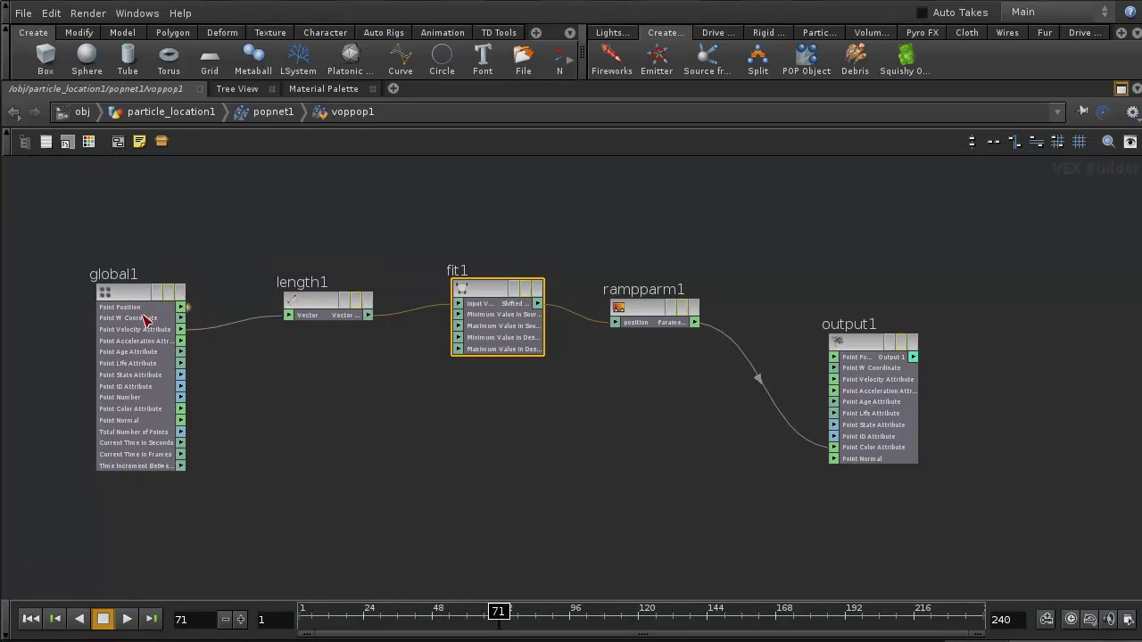